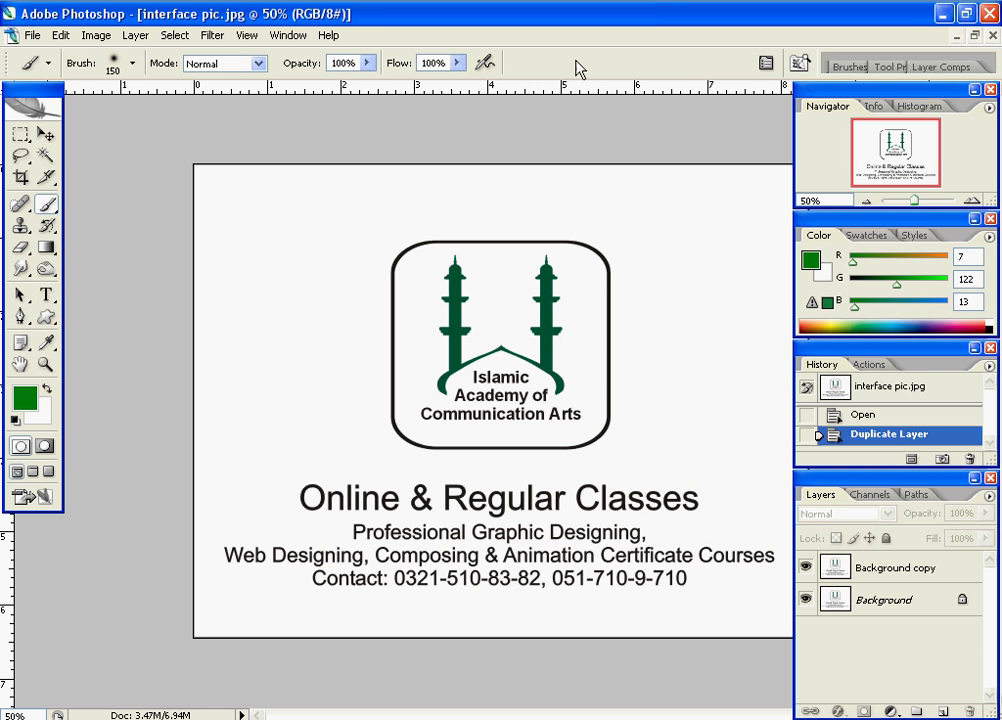
- Float the toolbox clear of the window edge and set the foreground color to dark green #096e0b
left_click_drag(51, 103, 79, 173)
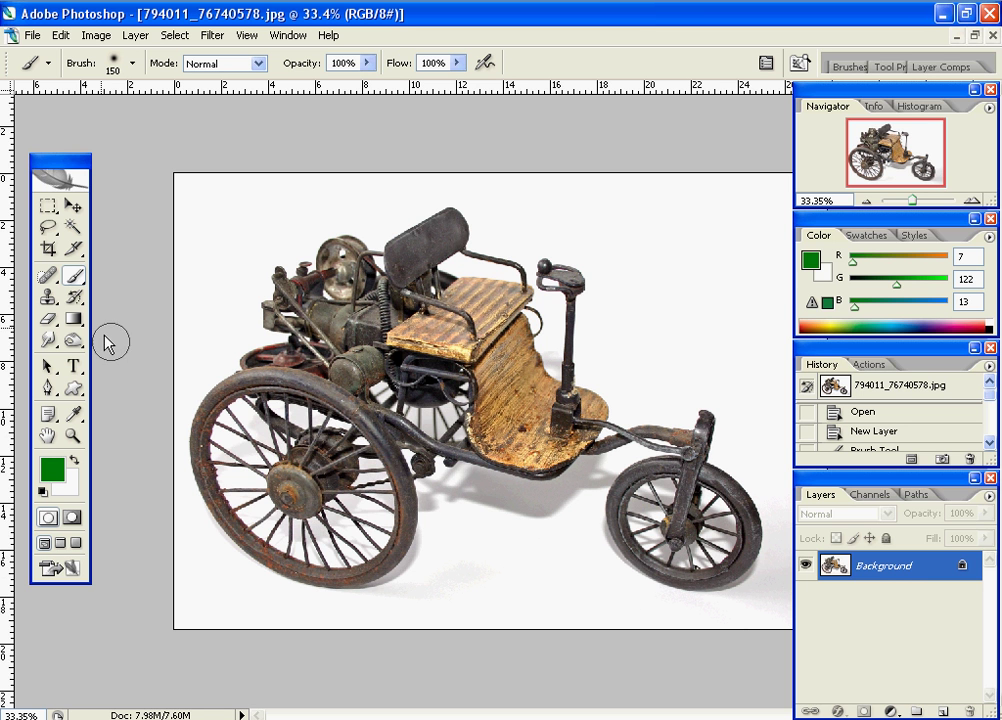
left_click(51, 465)
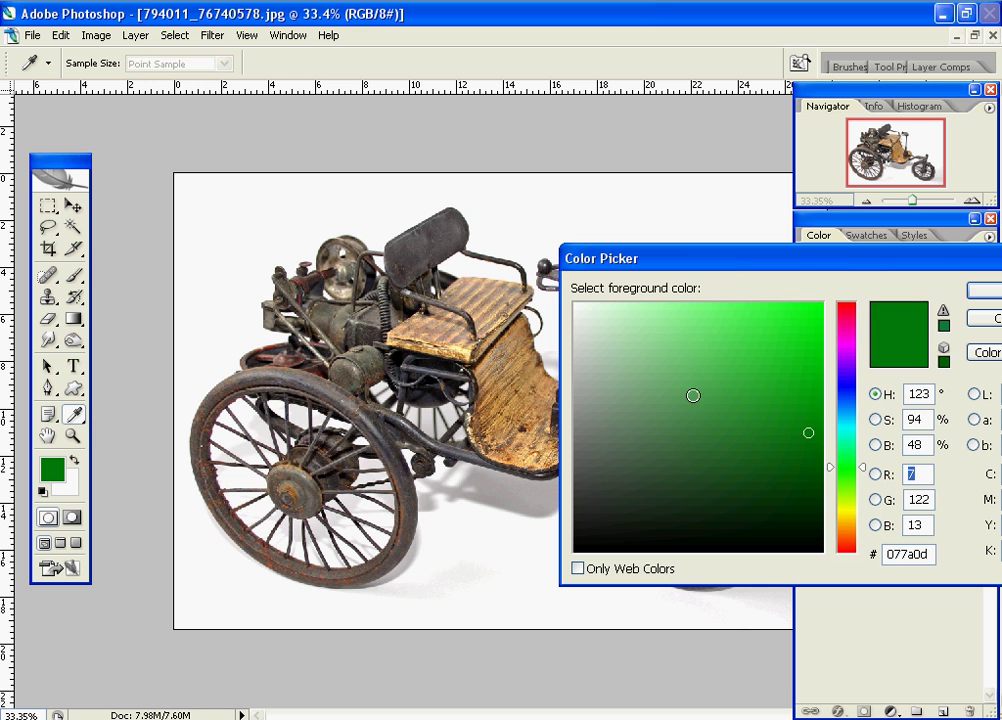
left_click(832, 384)
left_click(778, 331)
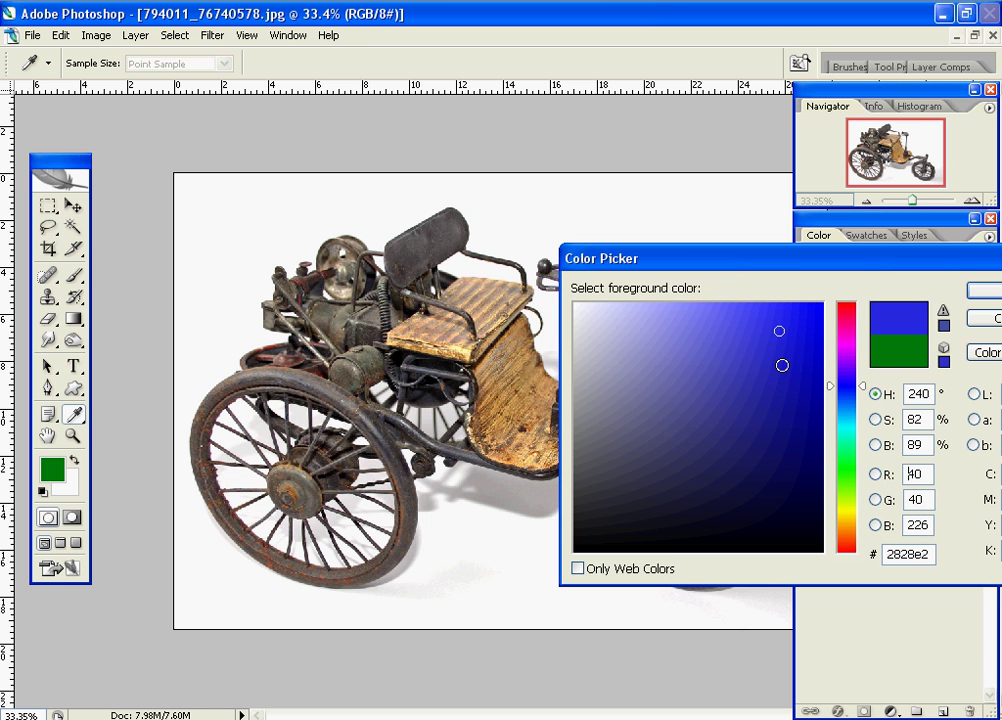
left_click(842, 468)
left_click(802, 444)
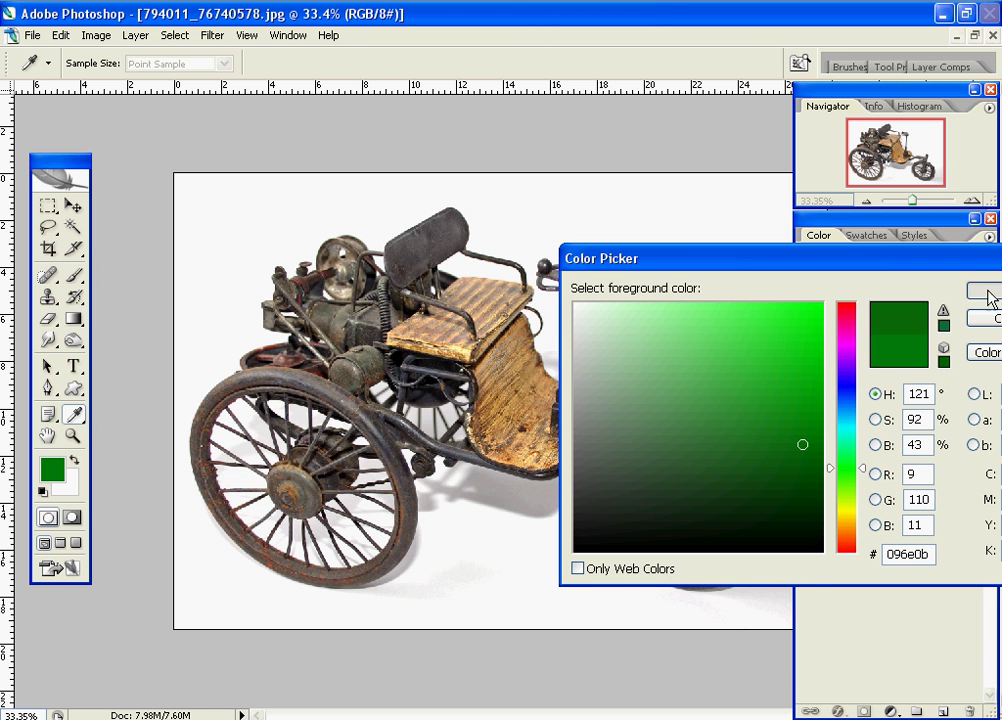
key("Return")
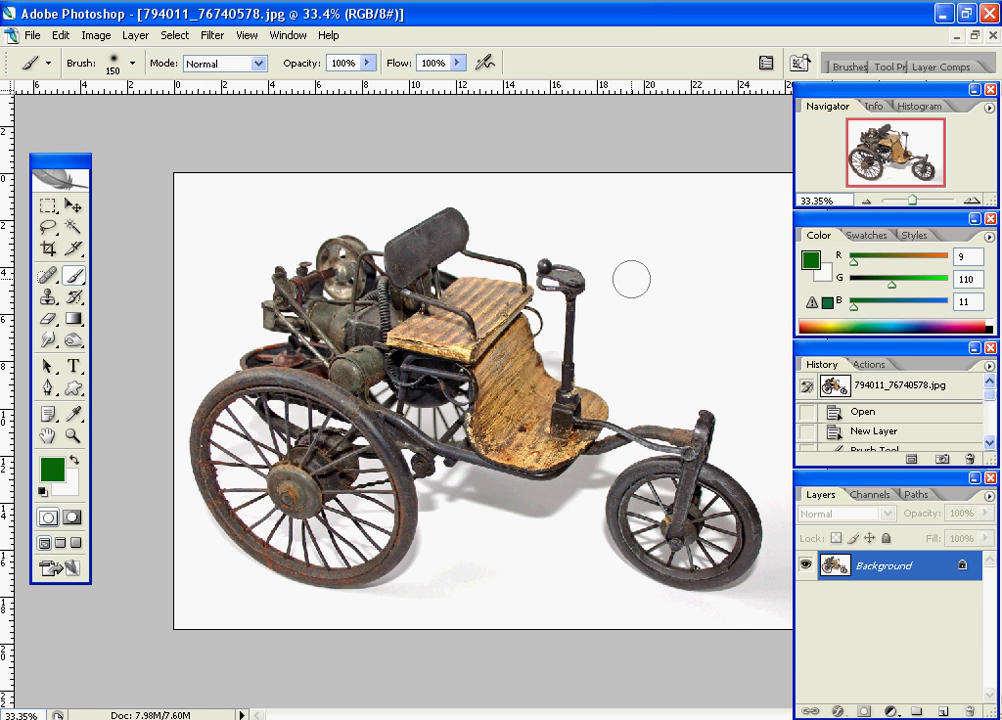
- Try a green brush stroke across the vehicle directly on the Background layer, raise the layer list slightly, and undo the stroke
mouse_move(655, 277)
left_mouse_down()
mouse_move(588, 420)
mouse_move(458, 553)
left_mouse_up()
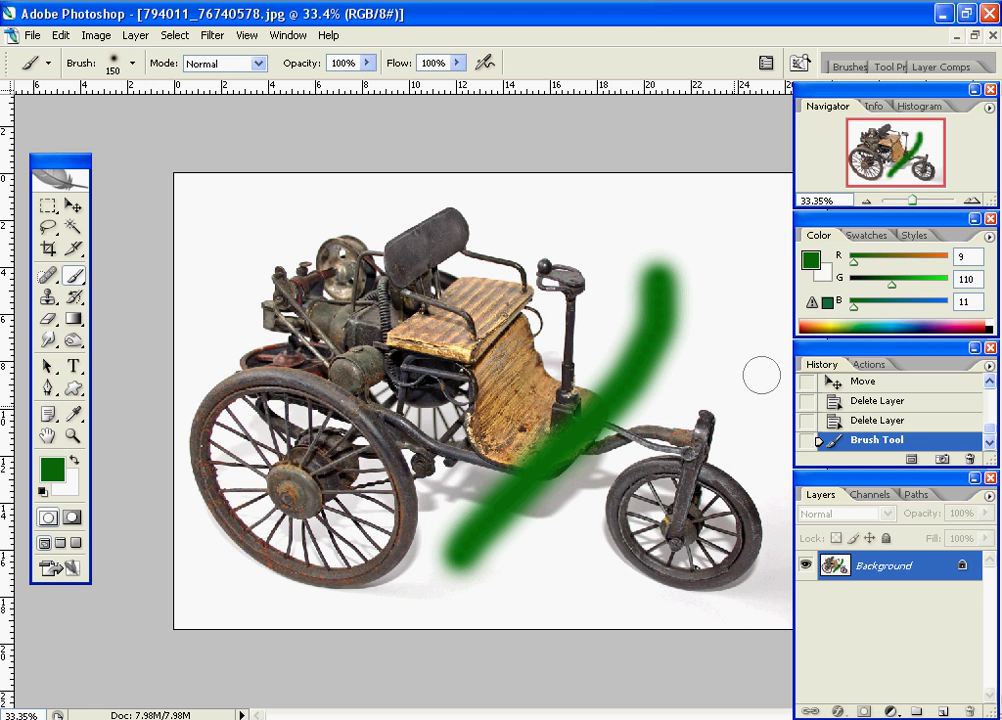
mouse_move(890, 480)
left_mouse_down()
mouse_move(890, 418)
mouse_move(890, 457)
left_mouse_up()
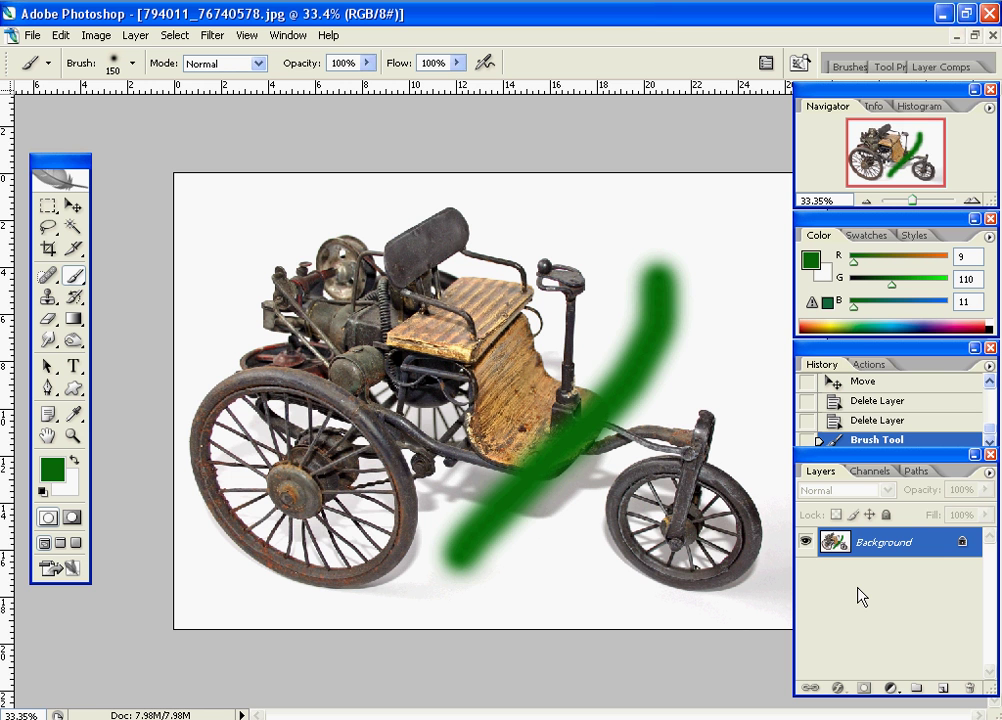
key("ctrl+z")
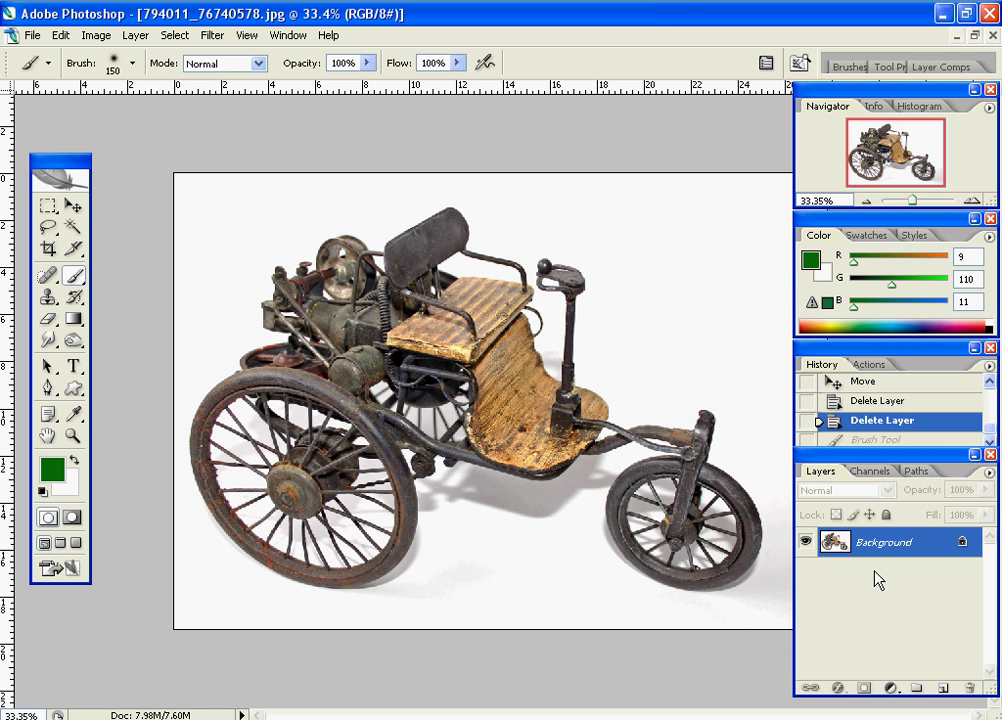
- Add a new layer above the Background and paint a curved green brush stroke on it beside the steering post
left_click(945, 689)
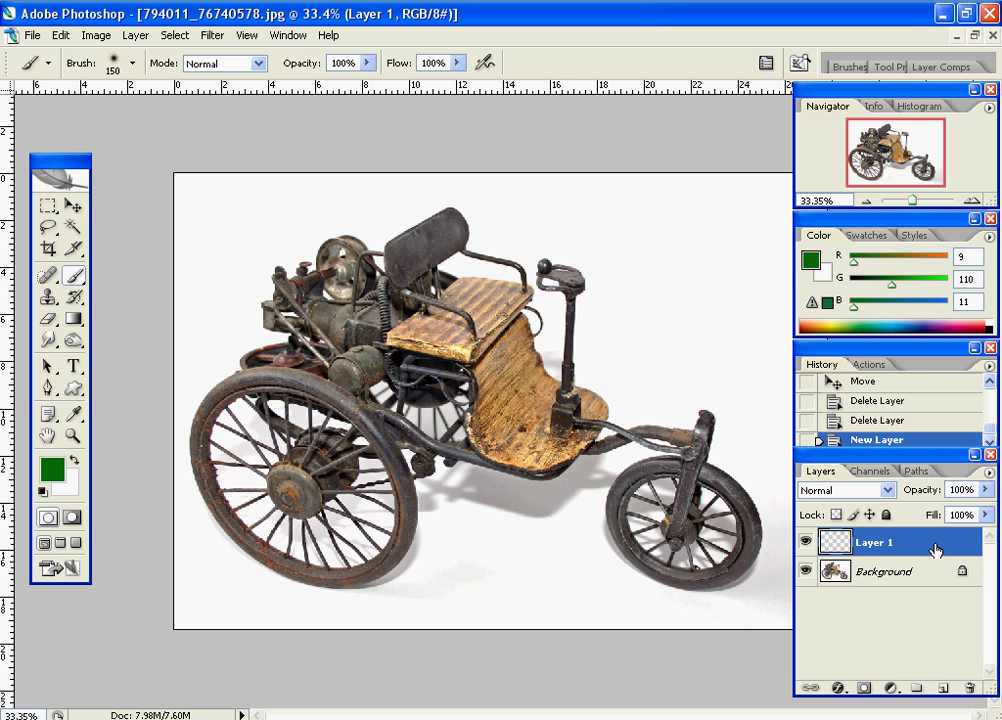
mouse_move(598, 275)
left_mouse_down()
mouse_move(603, 502)
mouse_move(538, 567)
left_mouse_up()
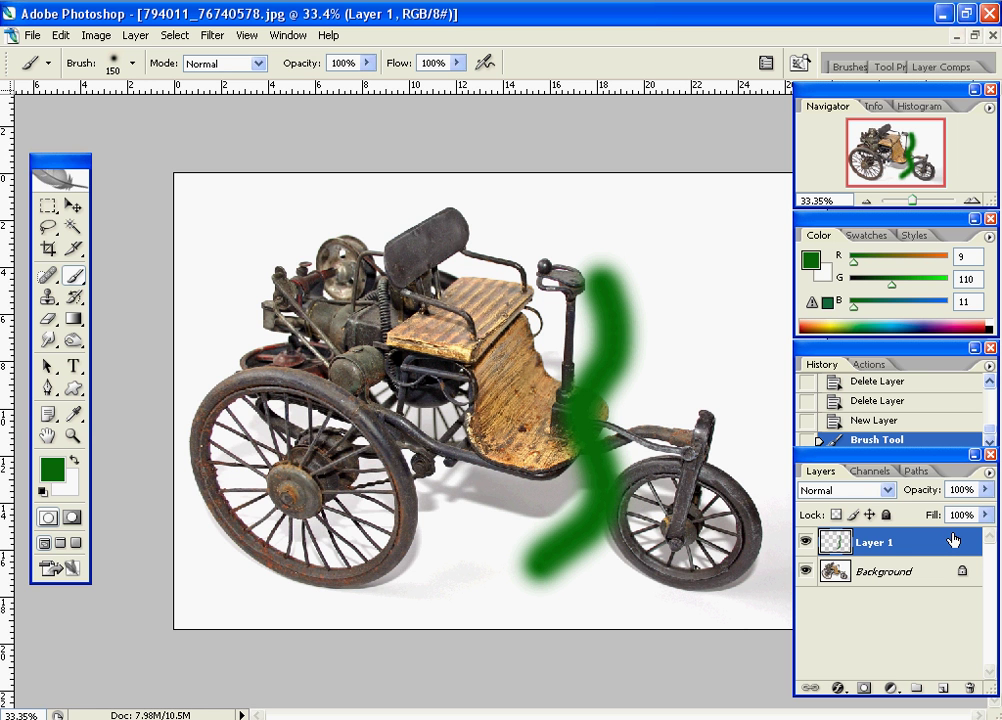
- Shift the green stroke slightly up and to the right, and scale it to about 82% width and 50% height with Free Transform
left_click(73, 206)
mouse_move(591, 446)
left_mouse_down()
mouse_move(324, 416)
mouse_move(745, 432)
mouse_move(324, 420)
mouse_move(646, 425)
mouse_move(485, 420)
mouse_move(608, 420)
left_mouse_up()
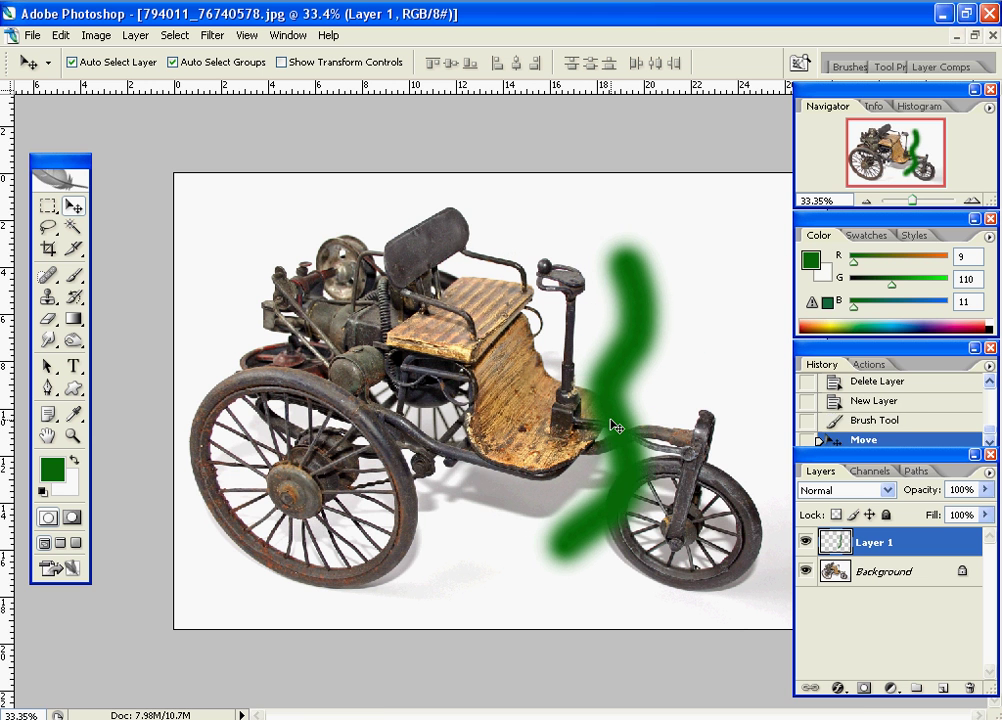
key("ctrl+t")
mouse_move(679, 224)
left_mouse_down()
mouse_move(642, 320)
mouse_move(705, 239)
mouse_move(668, 318)
left_mouse_up()
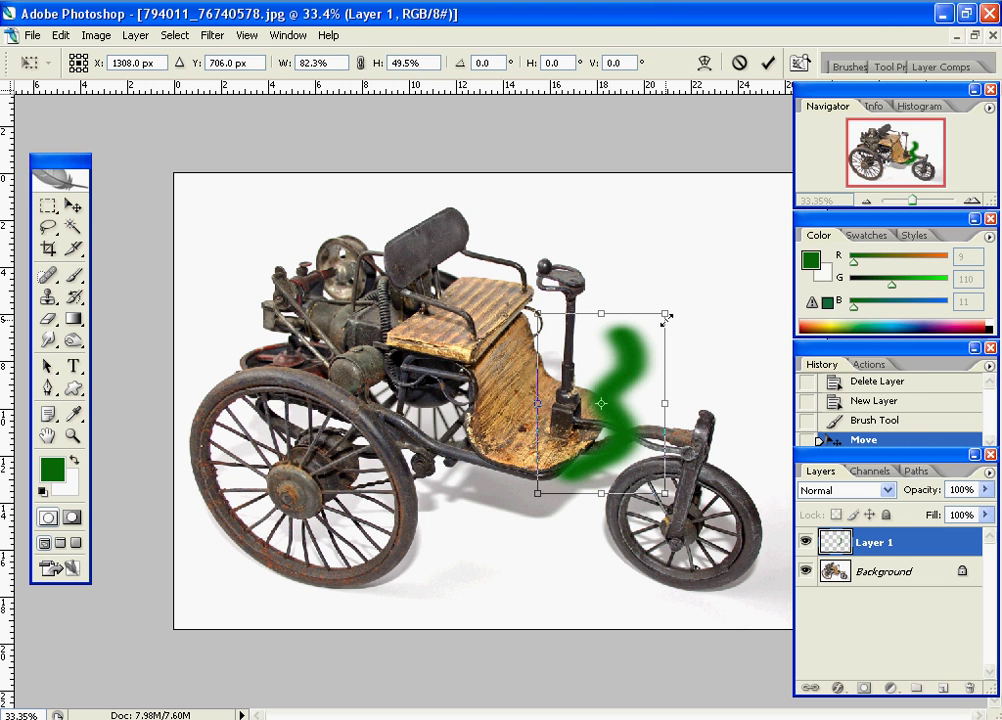
key("Return")
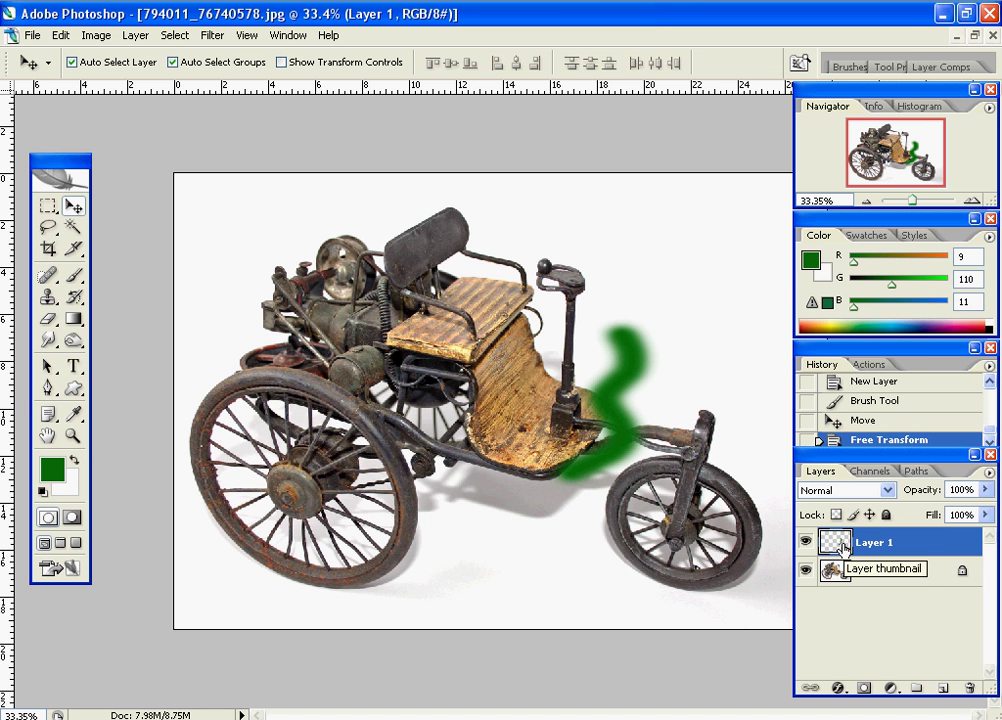
- Enable Drop Shadow and Bevel and Emboss with Texture in Layer 1's layer style, leaving Inner Shadow and Outer Glow off
double_click(973, 543)
left_click_drag(350, 236, 710, 440)
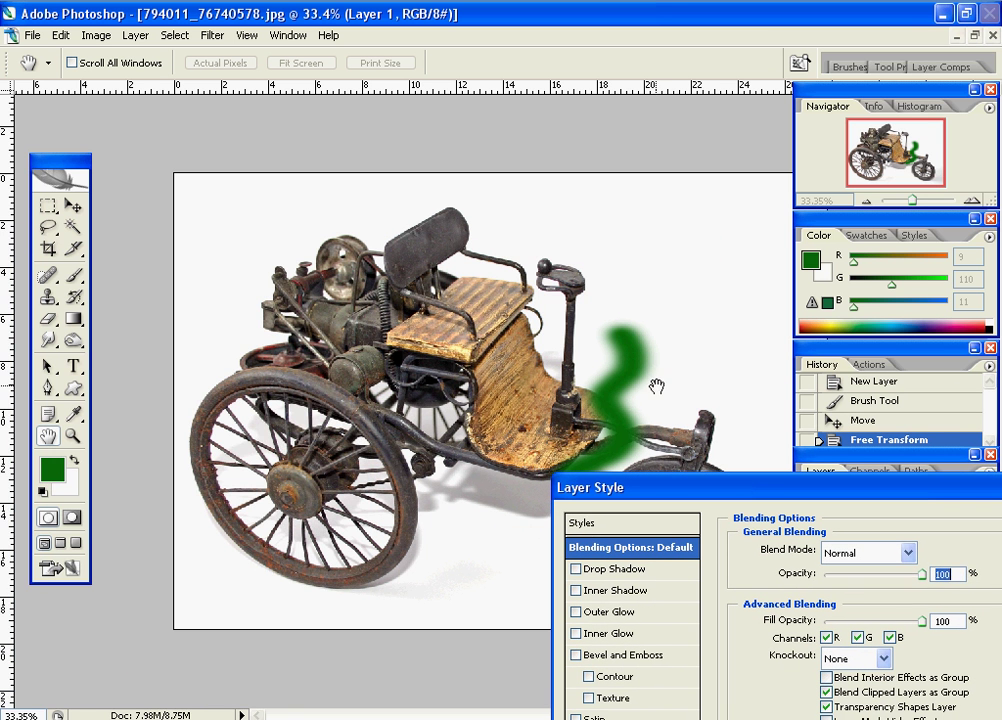
left_click(576, 656)
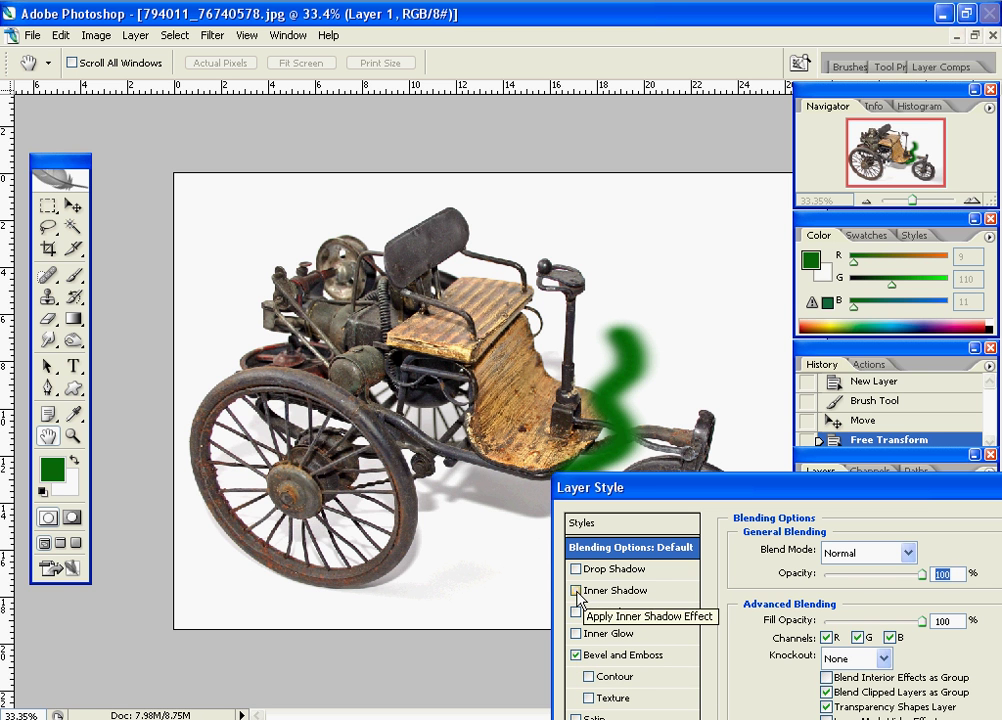
left_click(576, 591)
left_click(576, 591)
left_click(576, 612)
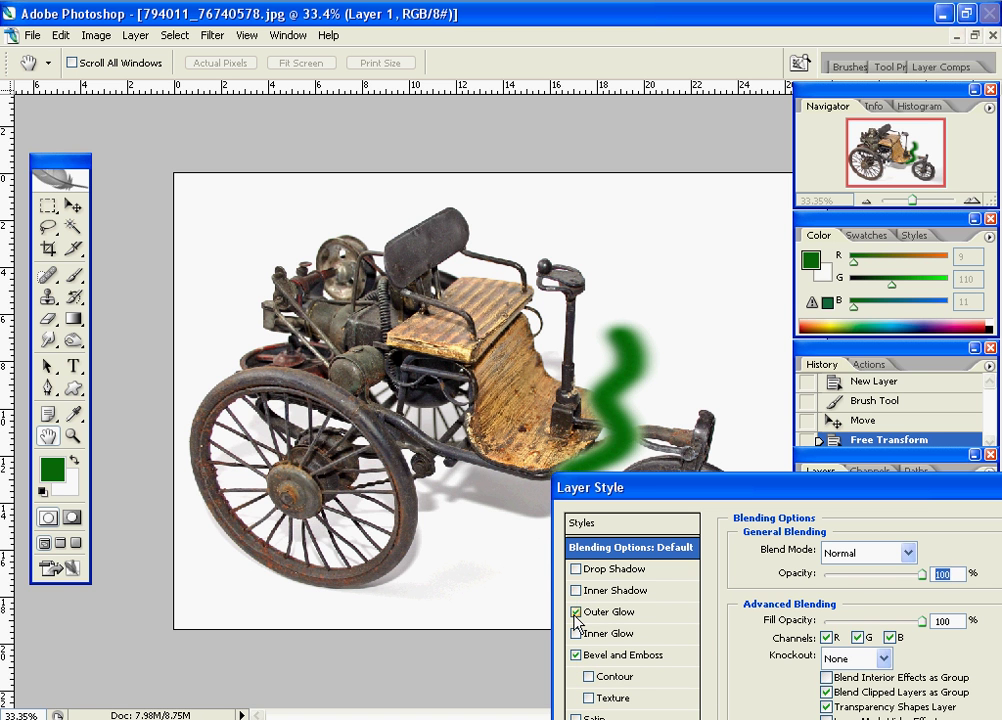
left_click(576, 612)
left_click(576, 569)
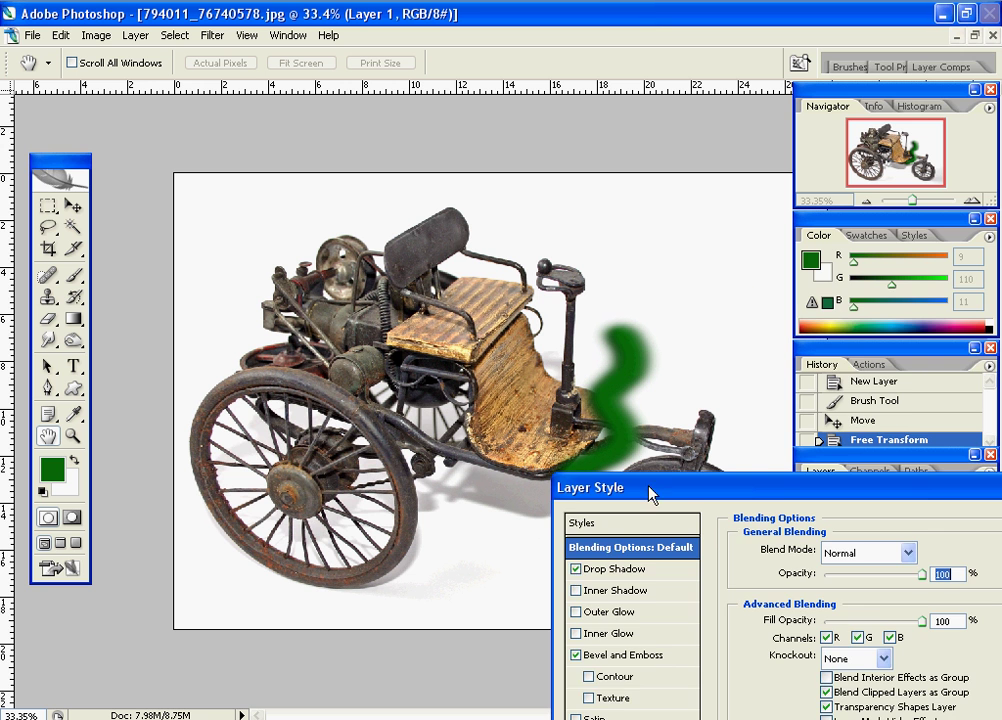
left_click_drag(651, 494, 851, 306)
left_click(790, 510)
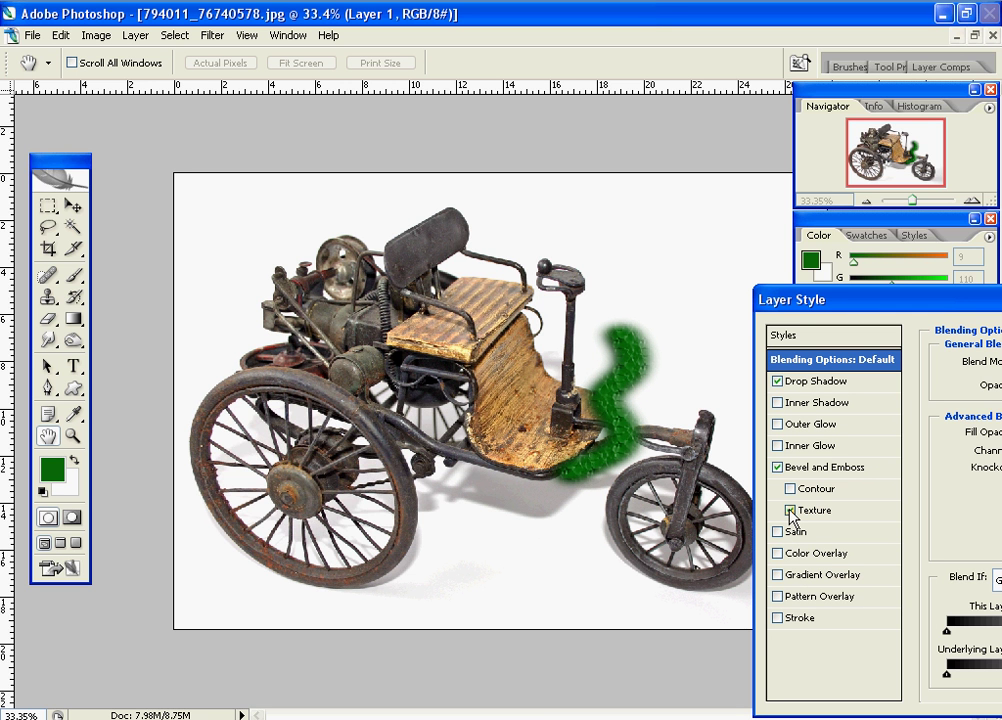
- Apply a dark red Color Overlay (H 0°, S 82%, B 58%) to Layer 1 and check its list of effects
left_click(779, 554)
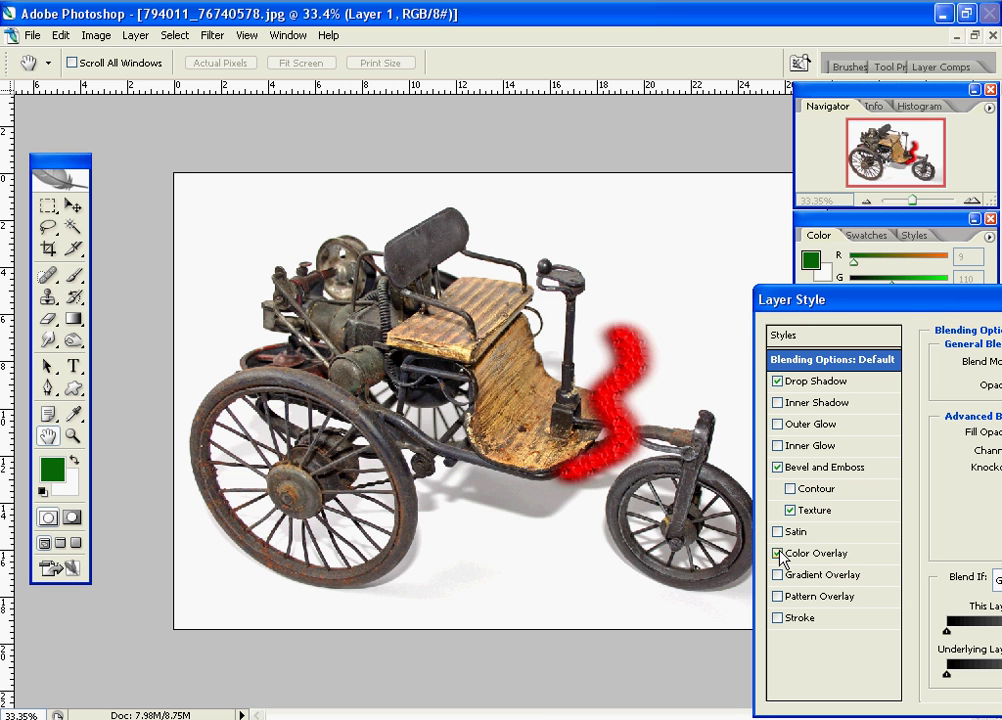
left_click(810, 553)
left_click_drag(907, 301, 521, 437)
left_click(726, 511)
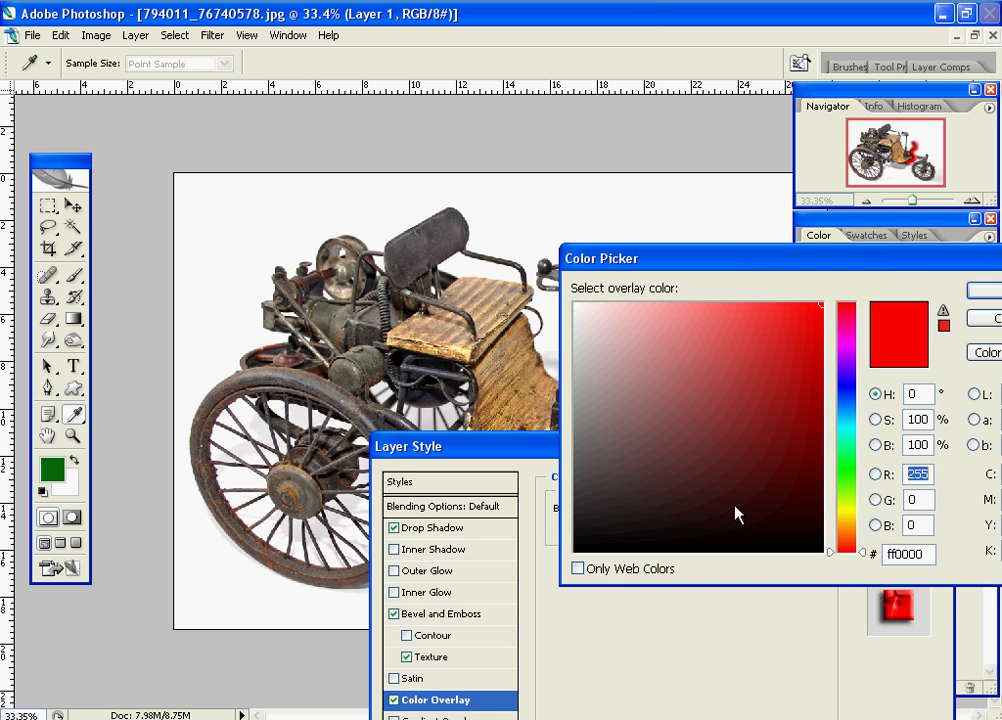
left_click_drag(741, 265, 738, 487)
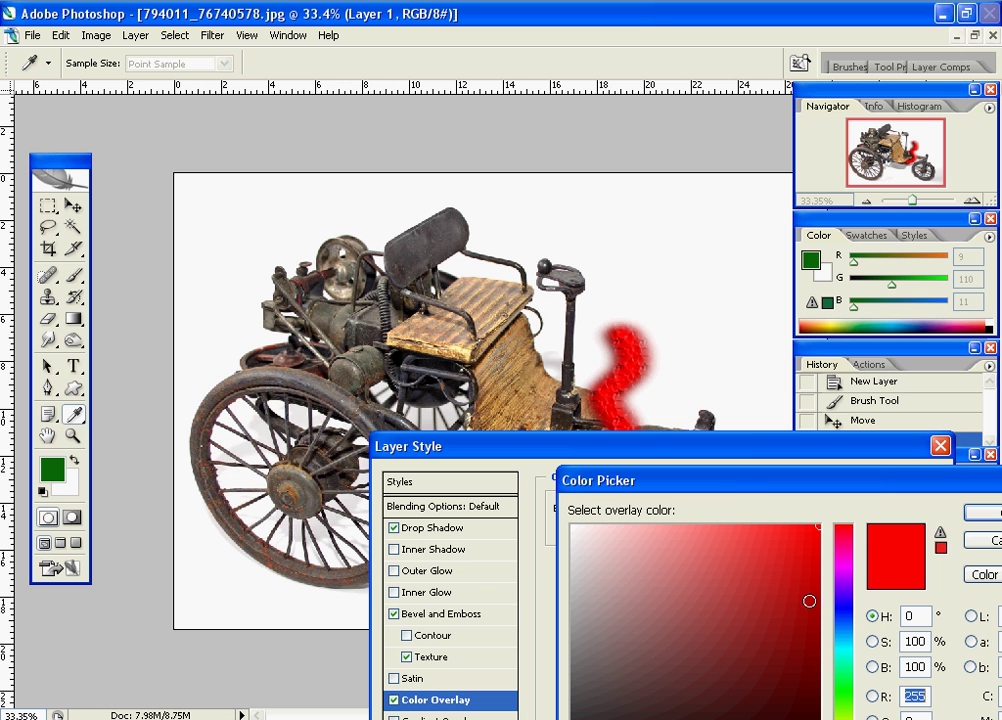
mouse_move(740, 617)
left_mouse_down()
mouse_move(690, 543)
mouse_move(775, 628)
left_mouse_up()
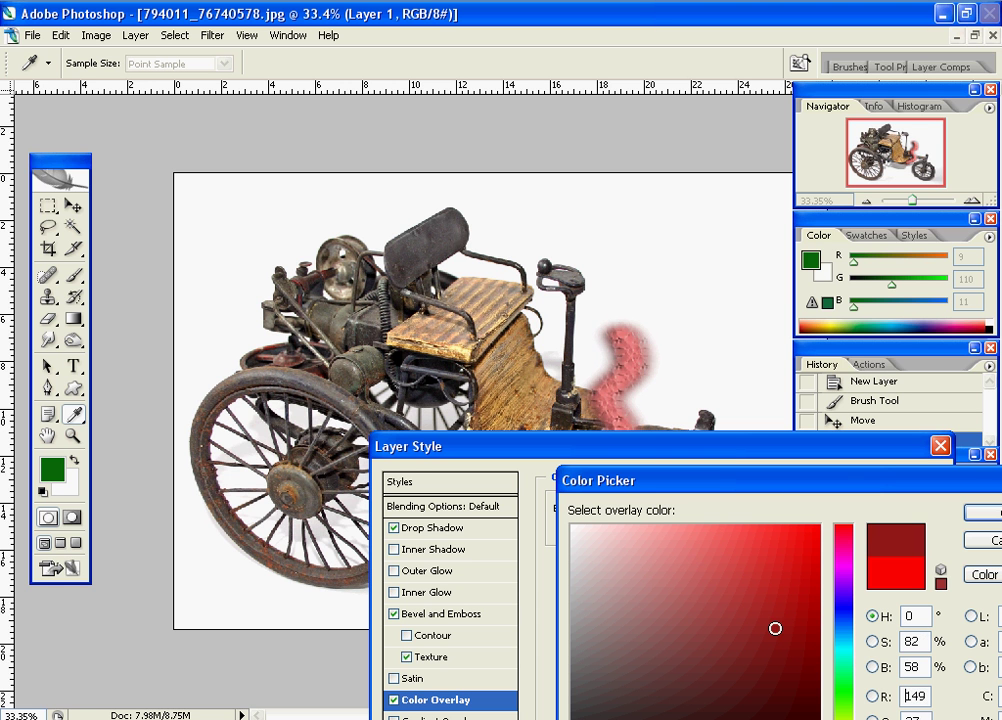
left_click(988, 519)
left_click(911, 489)
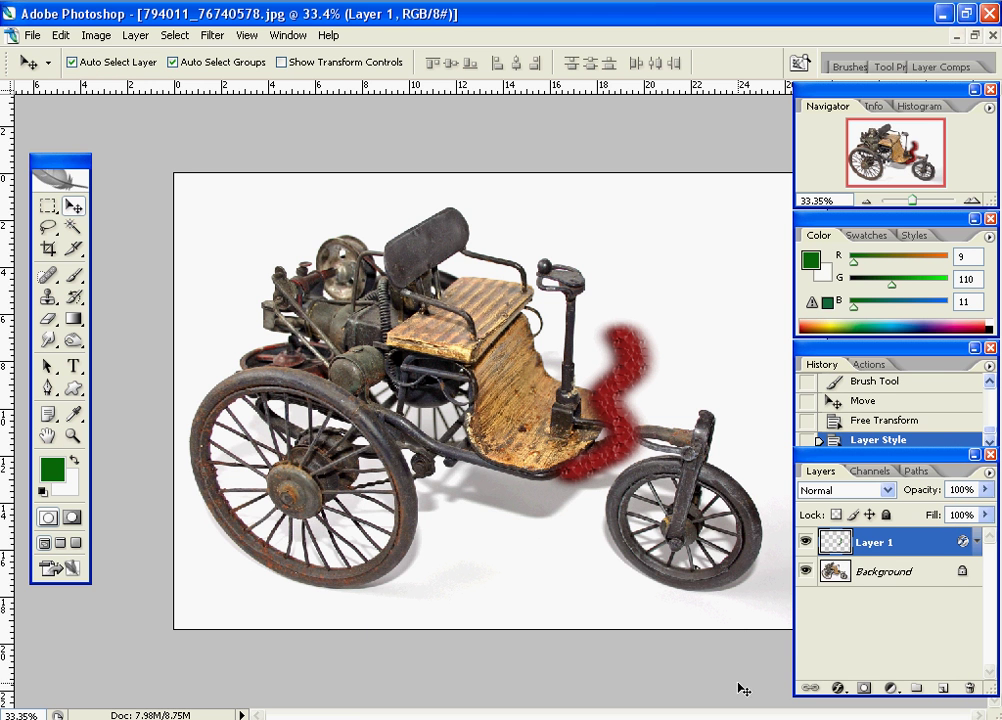
left_click(978, 543)
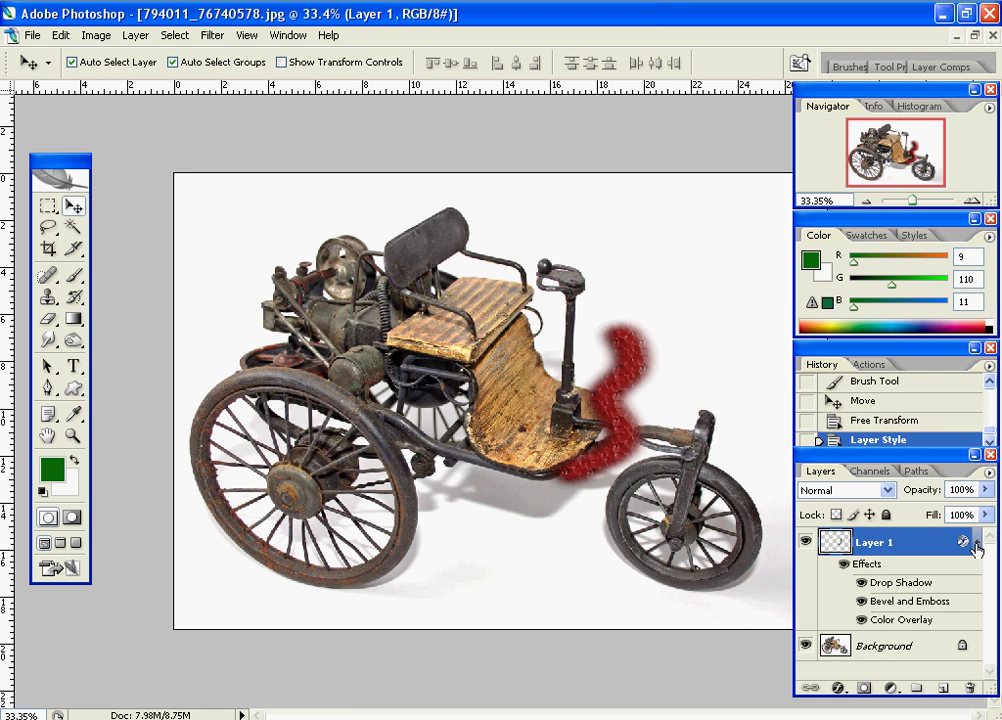
left_click(977, 544)
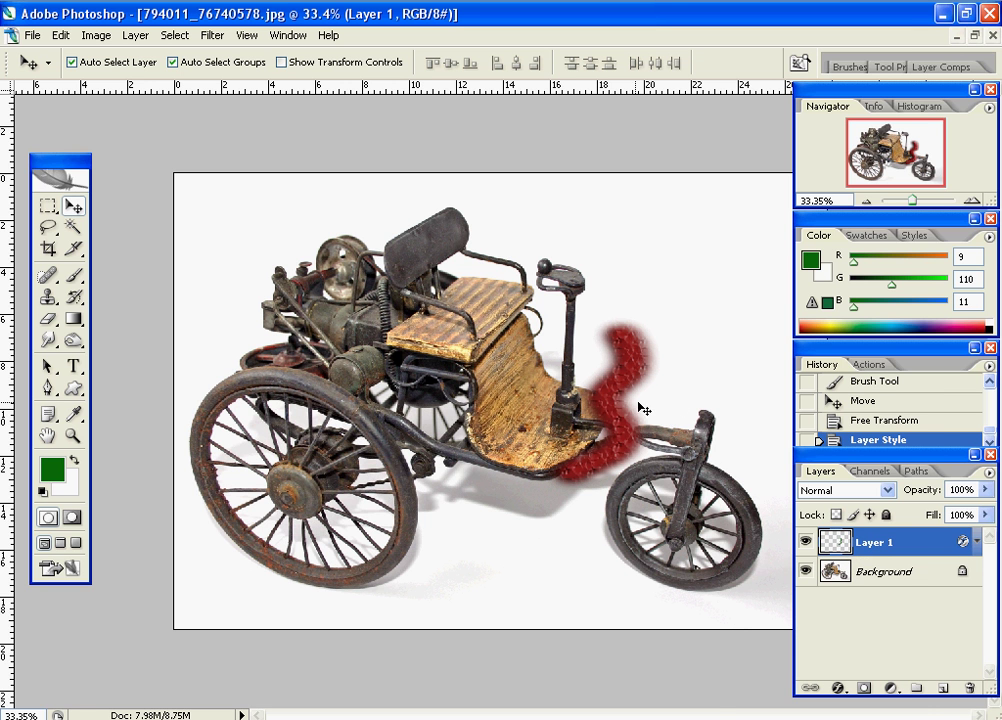
- Move the red stroke over the footboard, enlarge it with Free Transform, and shift it right toward the front wheel
mouse_move(836, 456)
left_mouse_down()
mouse_move(760, 520)
mouse_move(837, 456)
left_mouse_up()
mouse_move(645, 401)
left_mouse_down()
mouse_move(696, 328)
mouse_move(390, 385)
mouse_move(566, 455)
left_mouse_up()
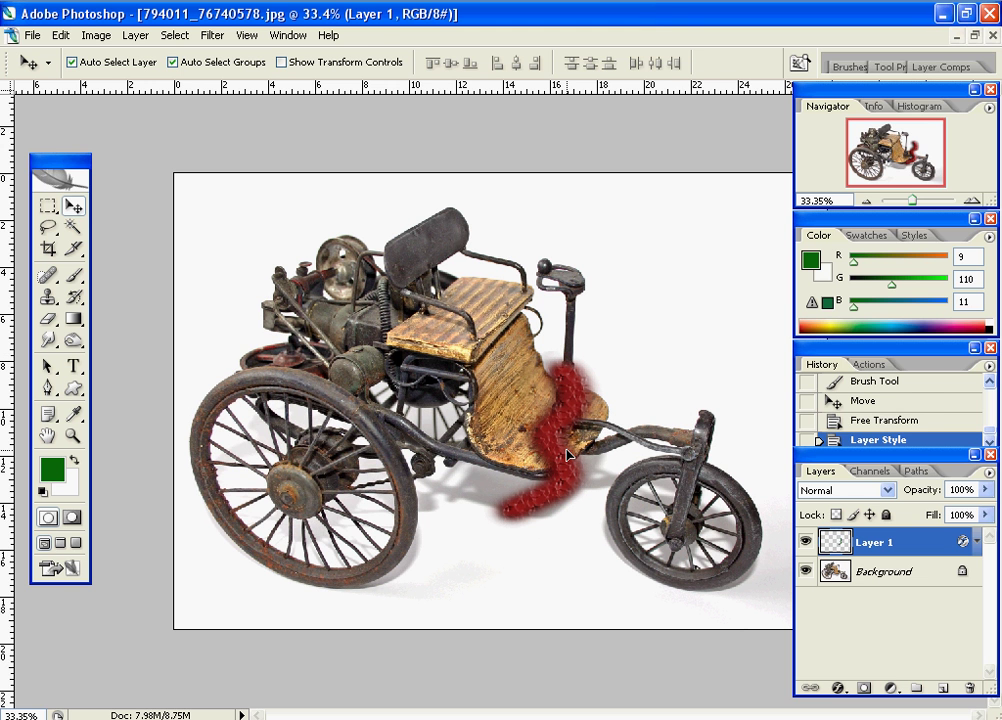
key("ctrl+t")
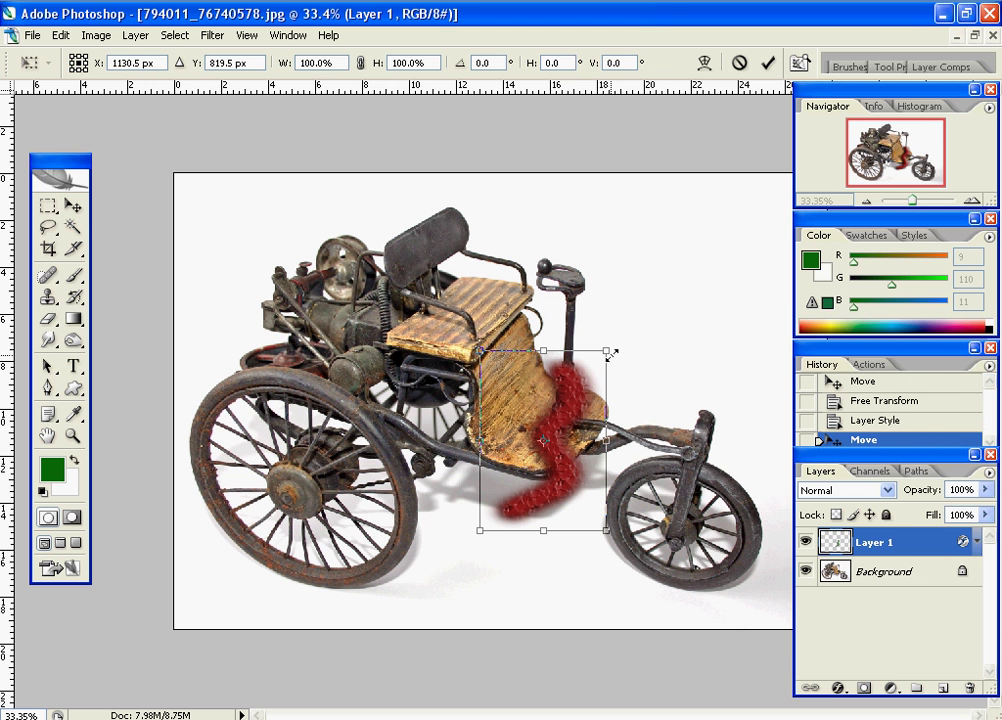
mouse_move(611, 350)
left_mouse_down()
mouse_move(711, 246)
mouse_move(586, 331)
mouse_move(662, 258)
left_mouse_up()
key("Return")
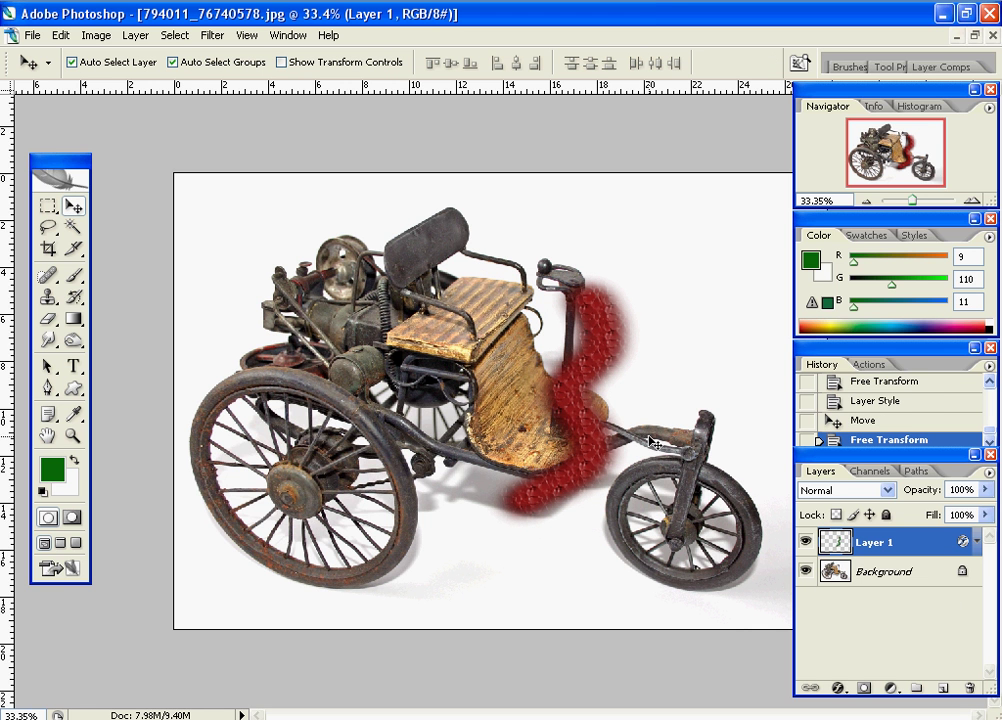
mouse_move(586, 398)
left_mouse_down()
mouse_move(640, 394)
mouse_move(616, 401)
left_mouse_up()
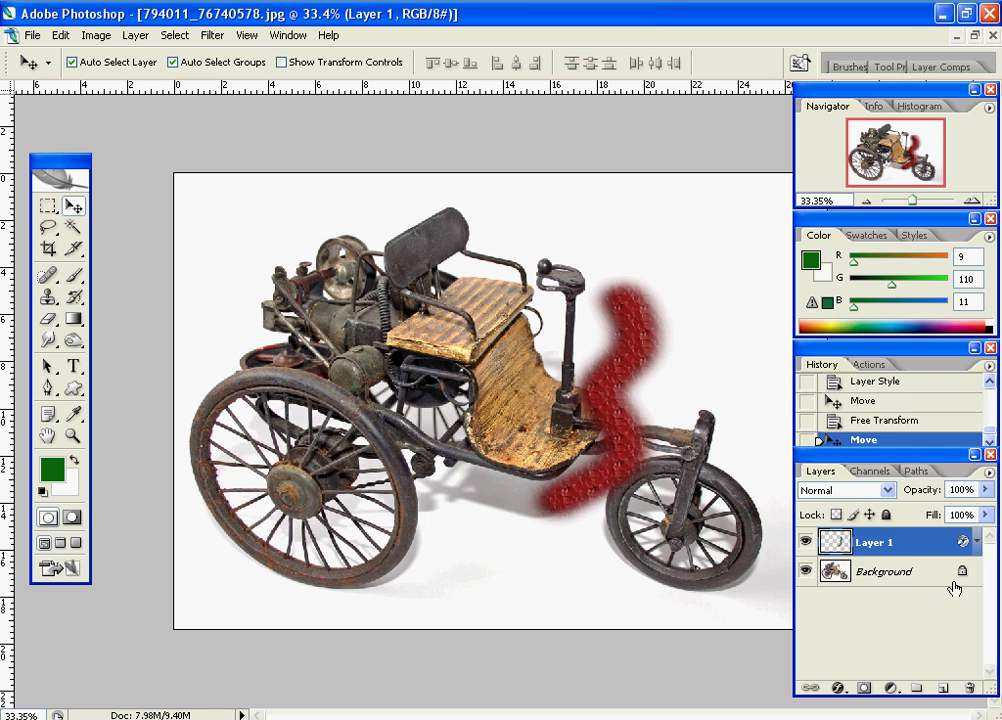
- Delete Layer 1 with the red stroke
left_click_drag(919, 546, 970, 689)
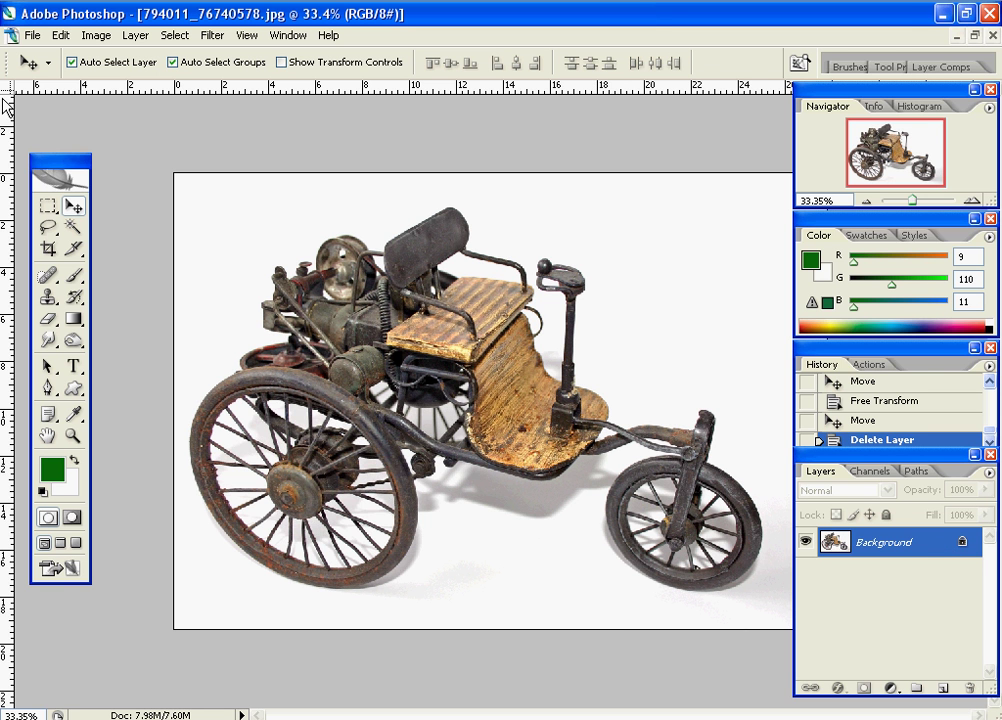
- Preview several images in the stock folder and open 171376_astronomical_clock
left_click(31, 36)
mouse_move(87, 128)
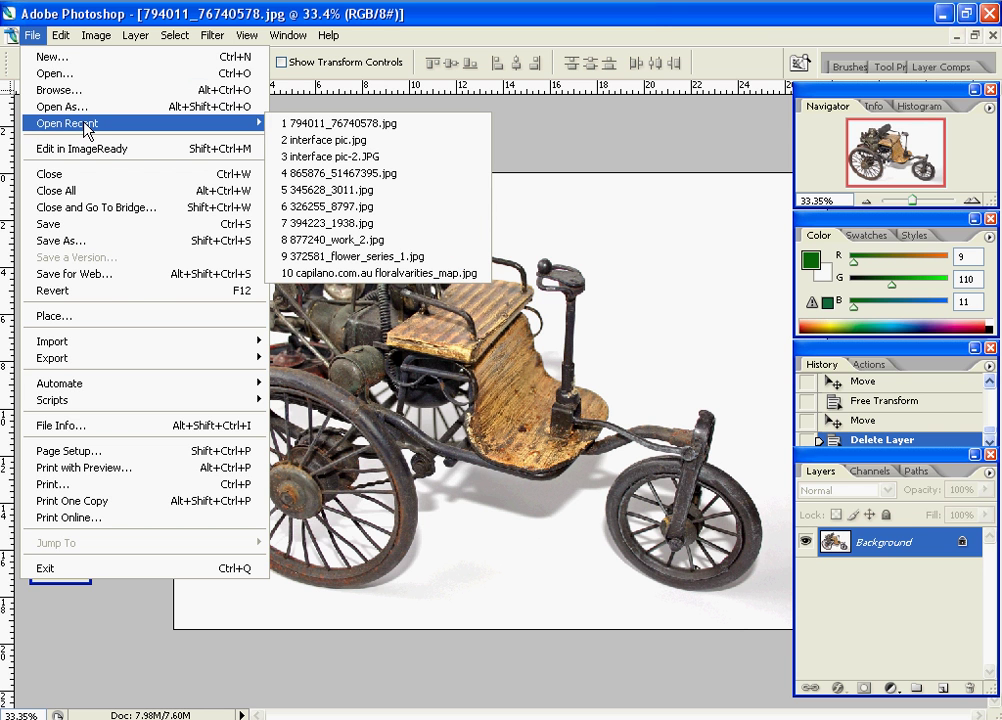
left_click(72, 74)
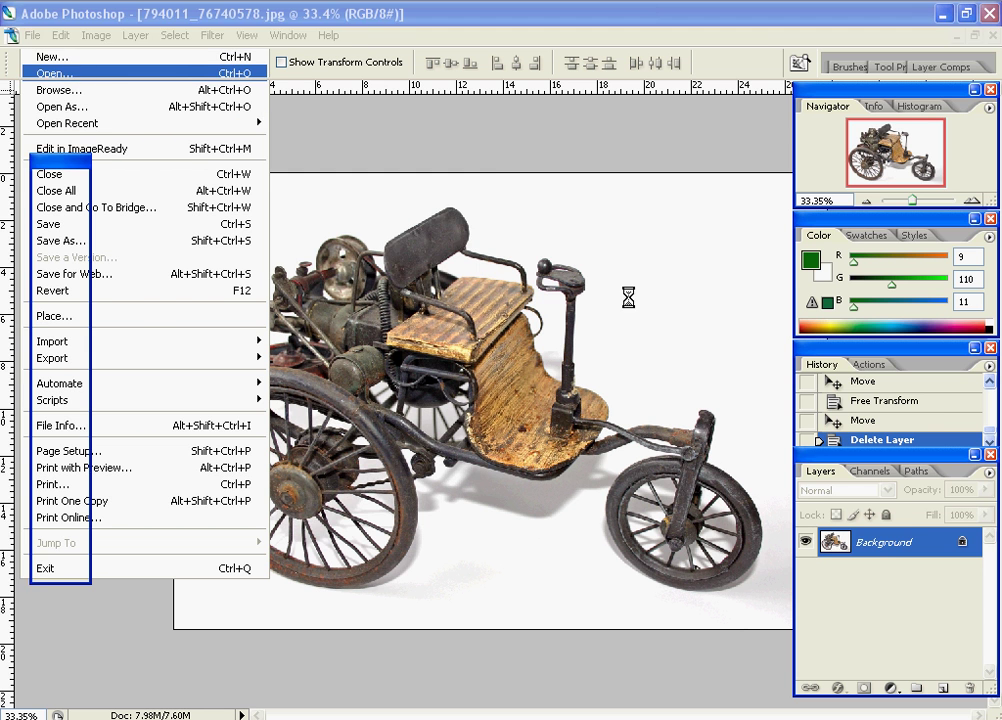
left_click(800, 193)
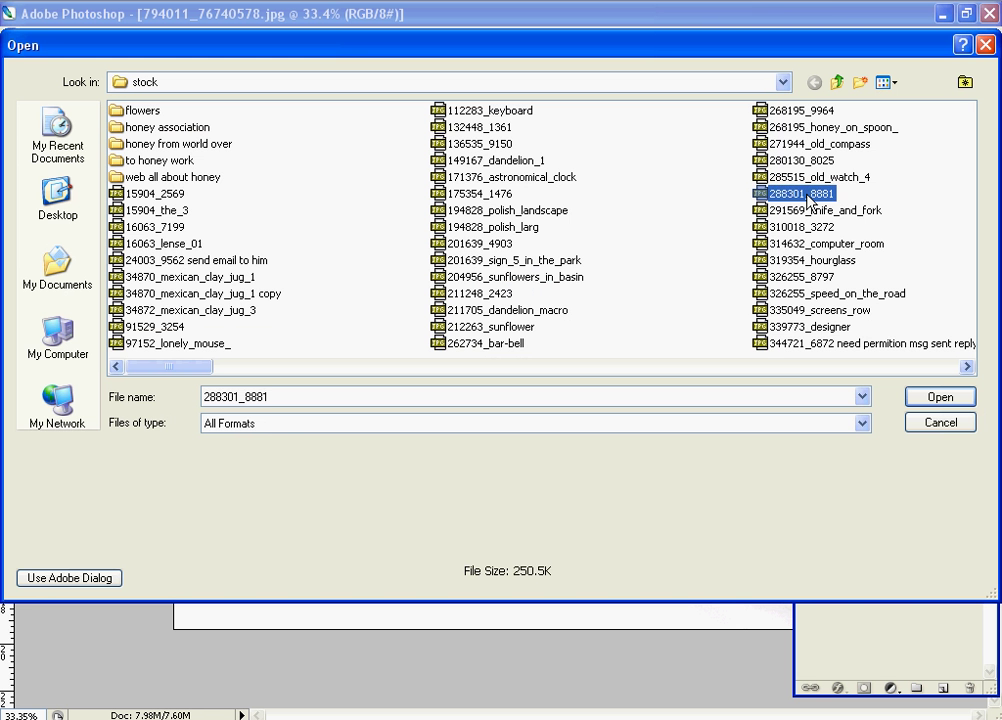
left_click(810, 277)
left_click(822, 310)
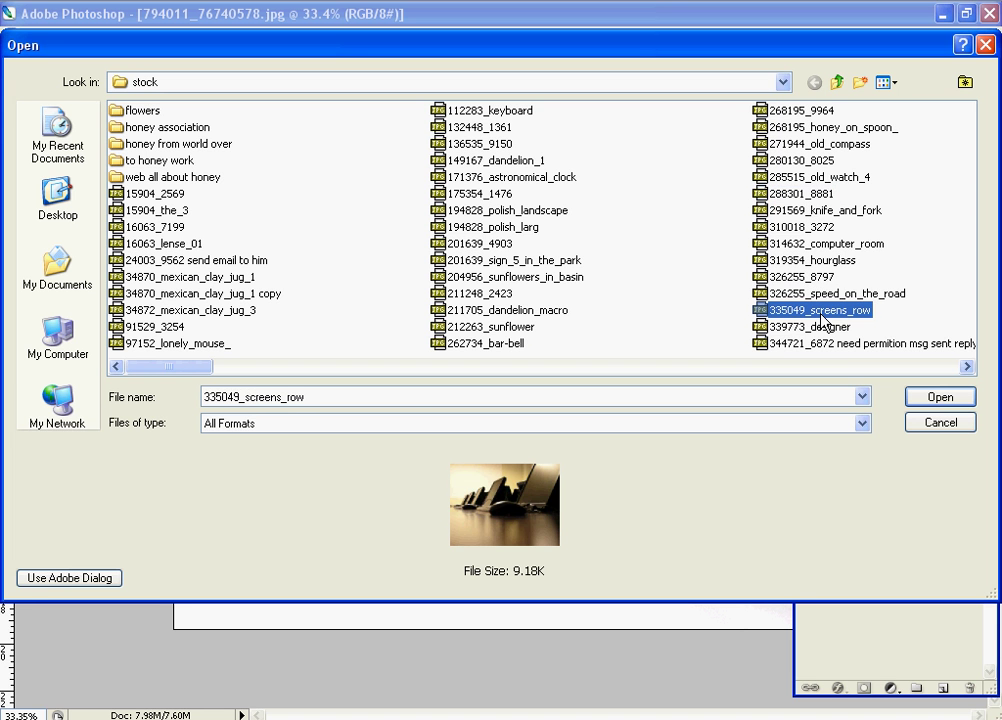
left_click(840, 345)
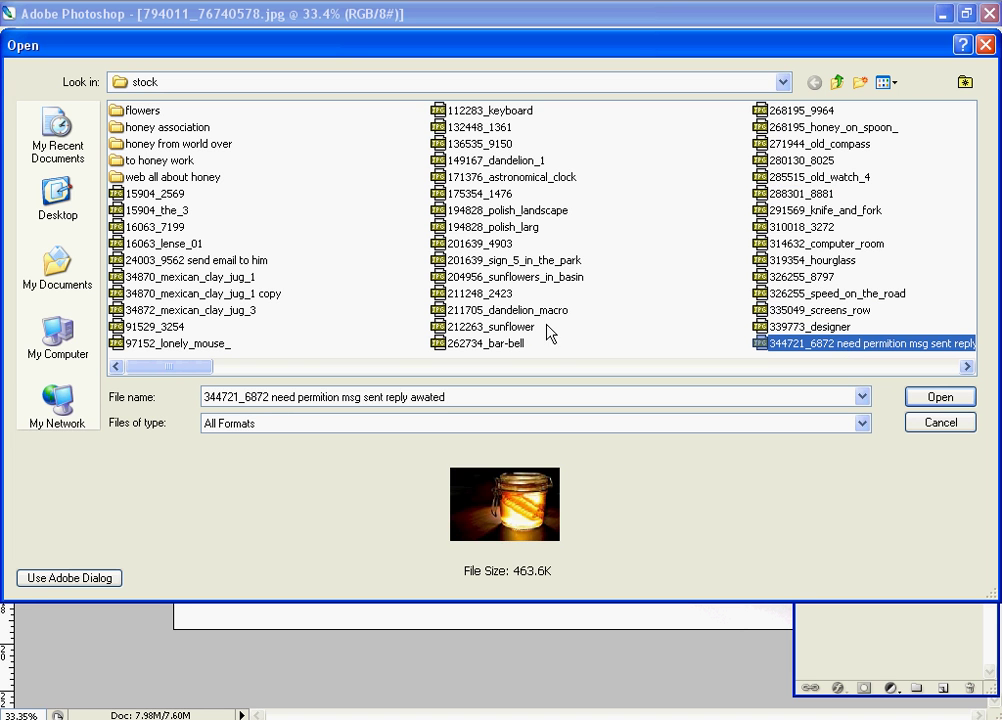
left_click(516, 262)
left_click(496, 296)
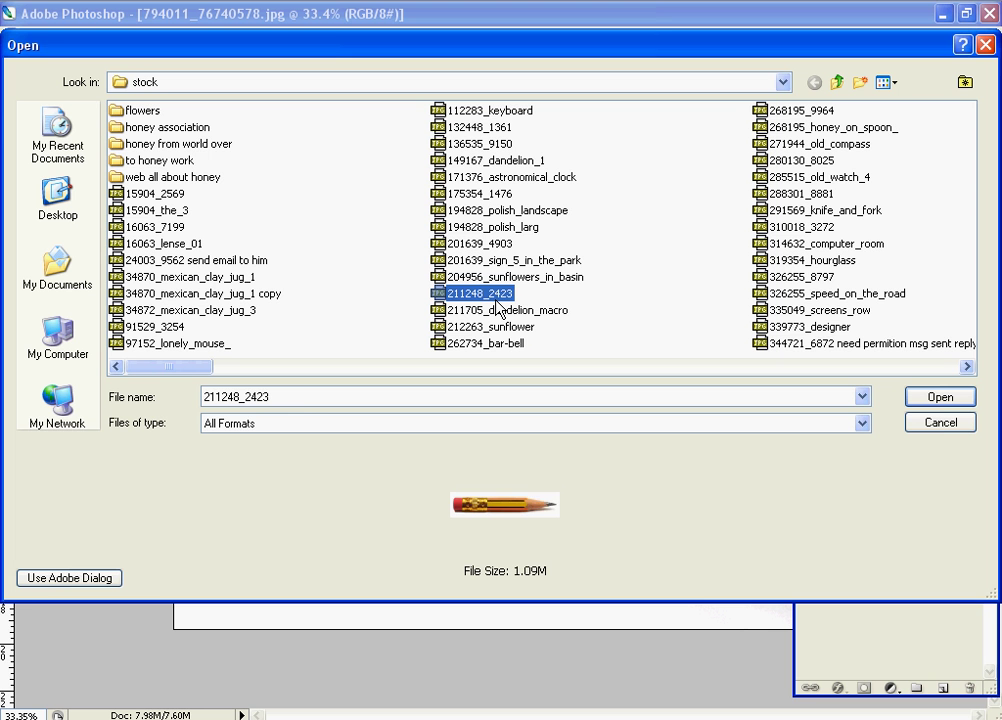
left_click(498, 178)
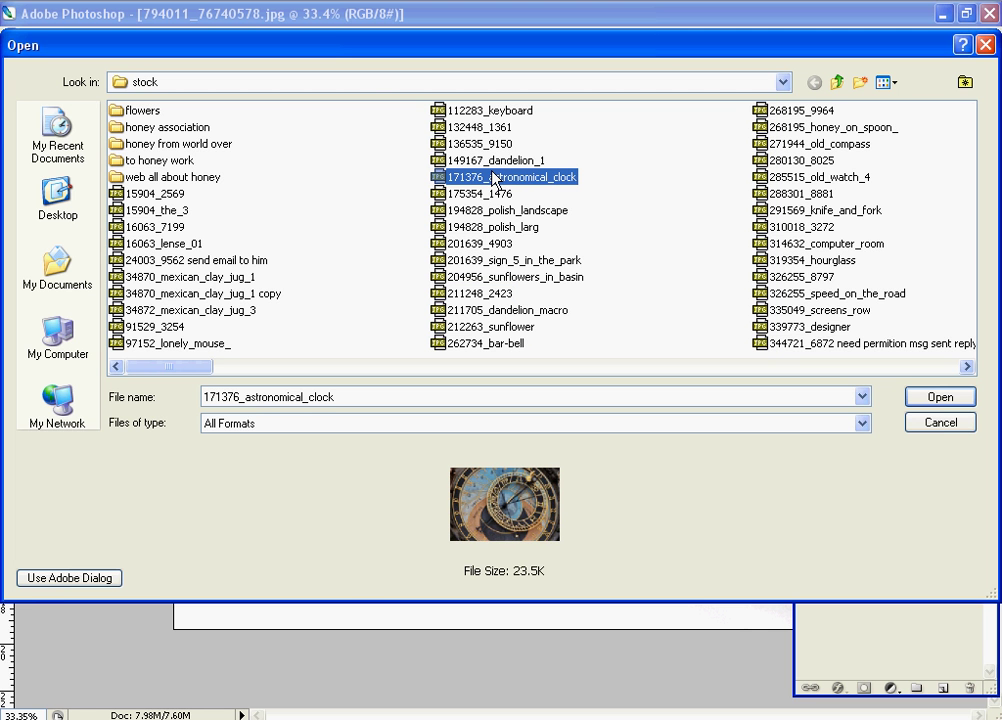
left_click(938, 397)
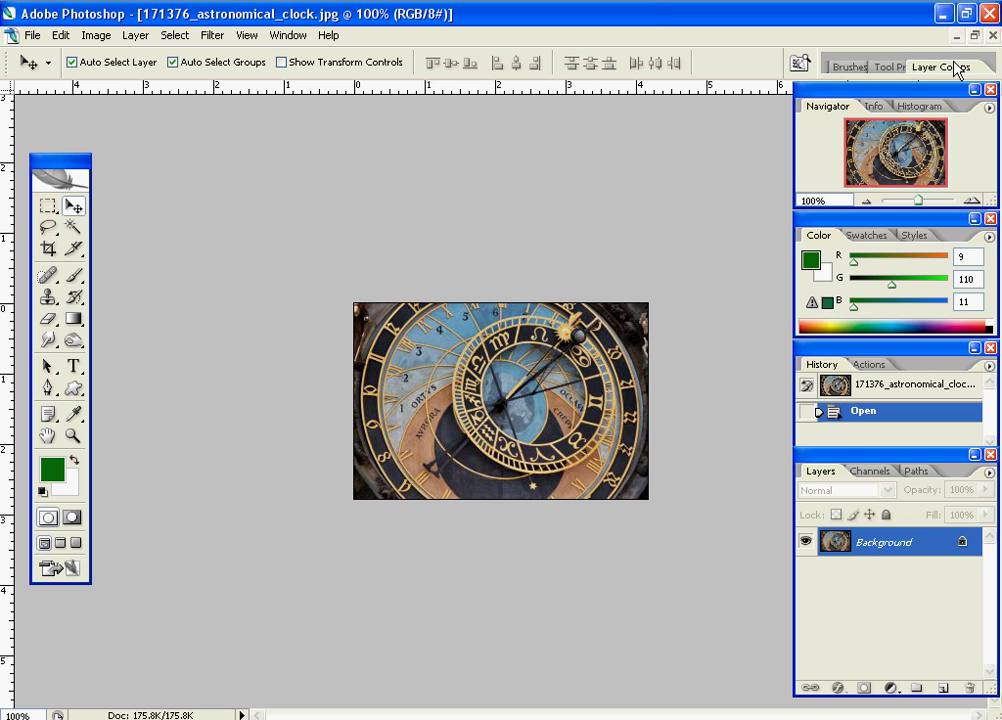
- Float the document windows, copy the clock picture into 794011_76740578.jpg as a new layer, and place it in the image's upper-right corner
left_click(975, 36)
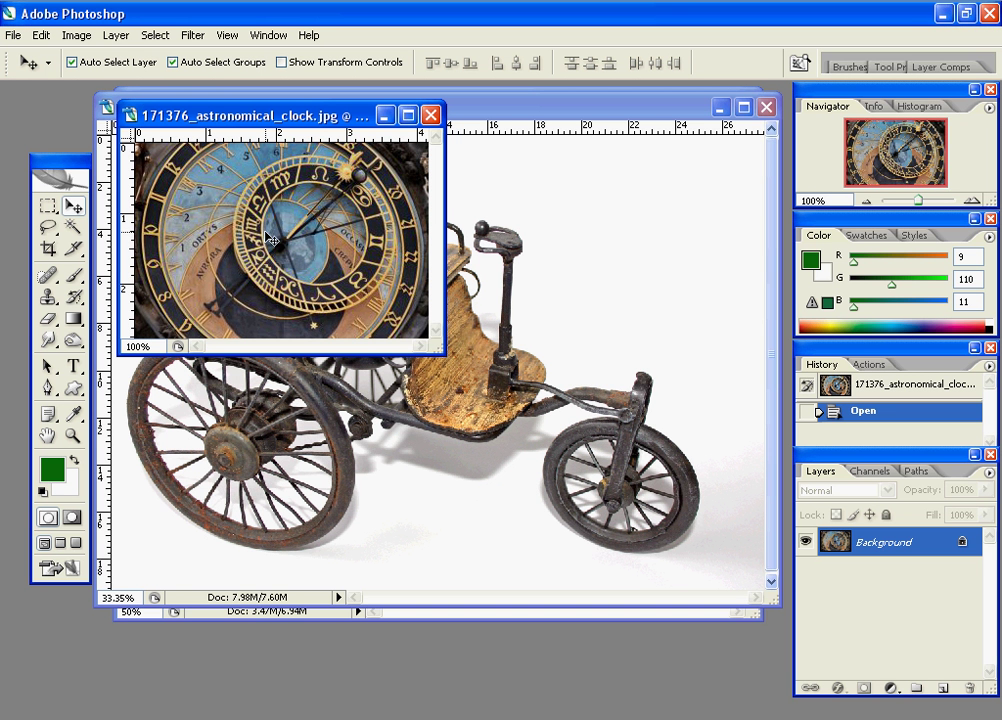
left_click_drag(283, 230, 603, 270)
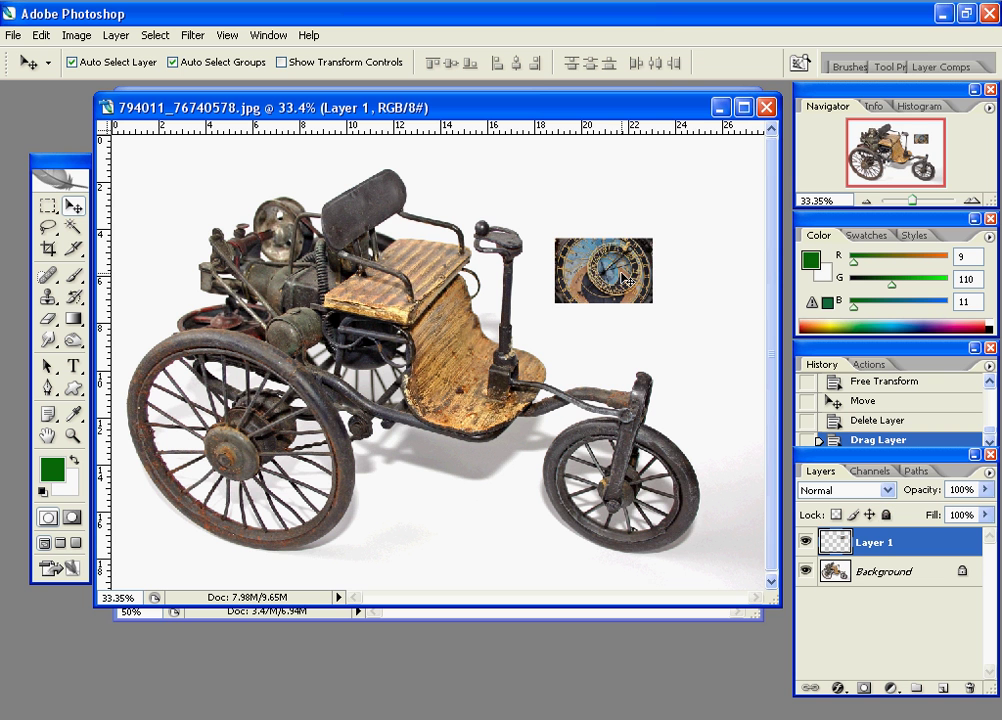
left_click_drag(624, 279, 722, 188)
- Enlarge the clock layer to about 242% with Free Transform and move it over the vehicle's steering handle
key("ctrl+t")
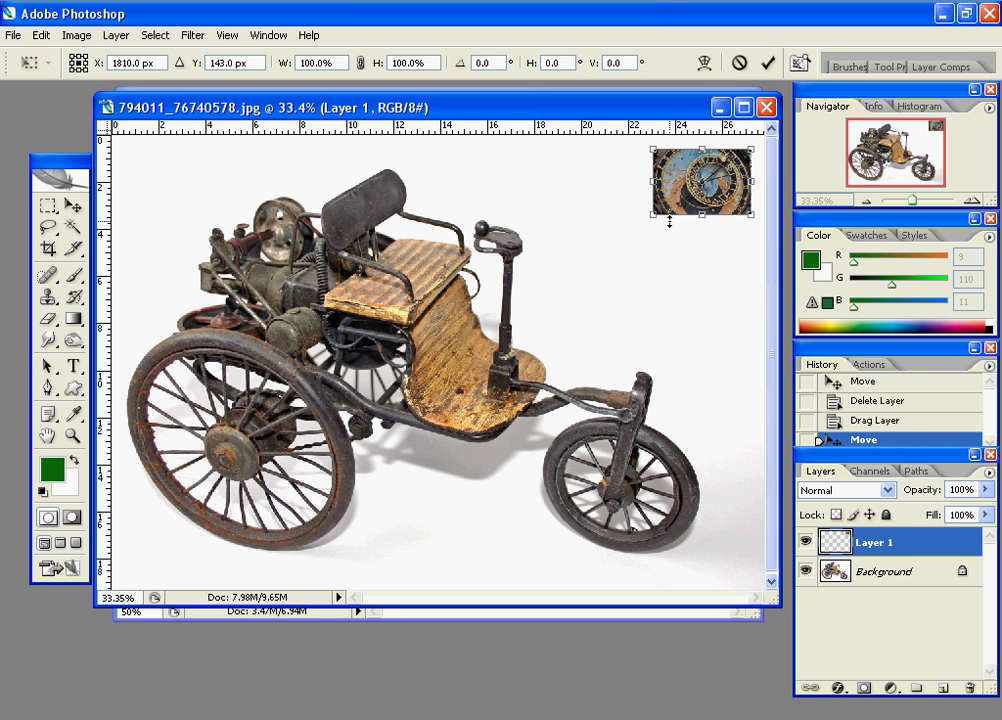
left_click_drag(660, 220, 523, 326)
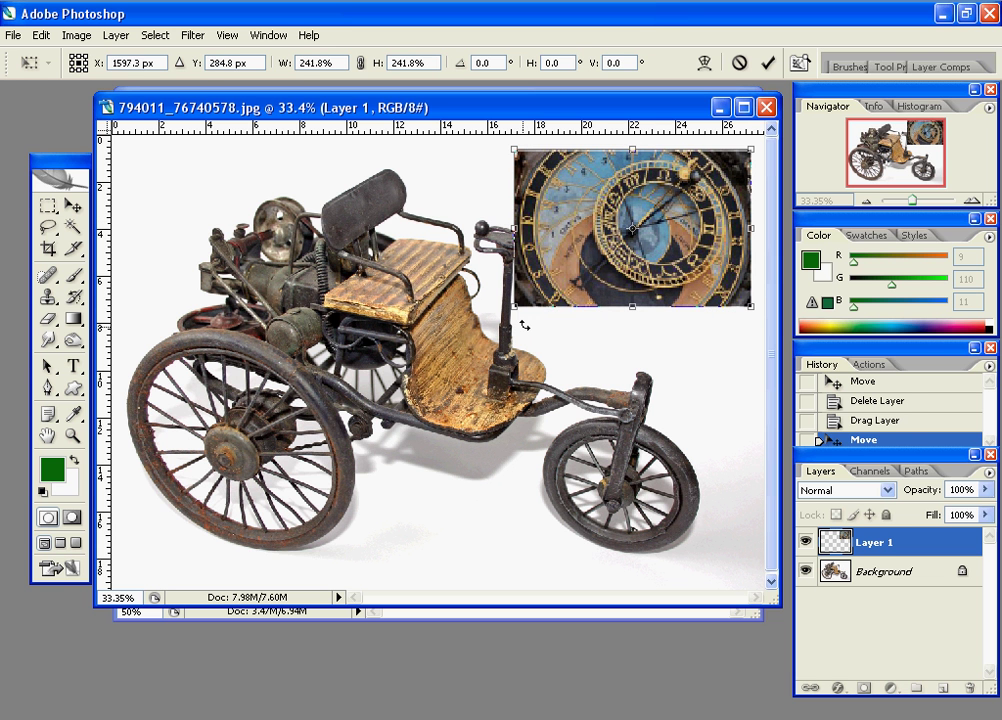
key("Return")
left_click_drag(598, 255, 620, 227)
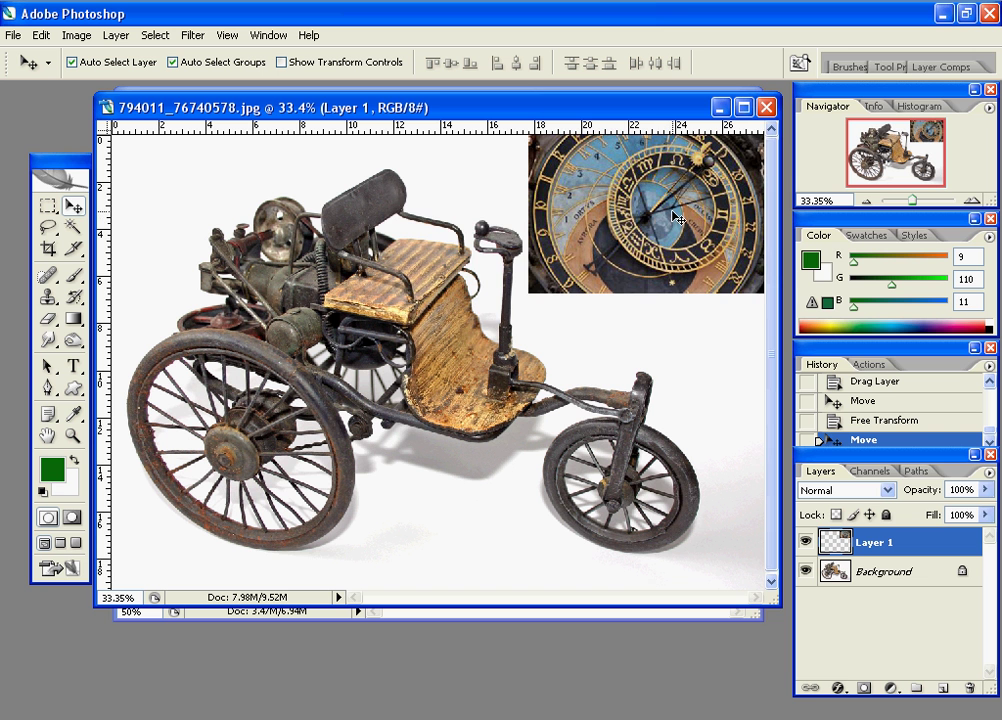
left_click_drag(676, 215, 532, 245)
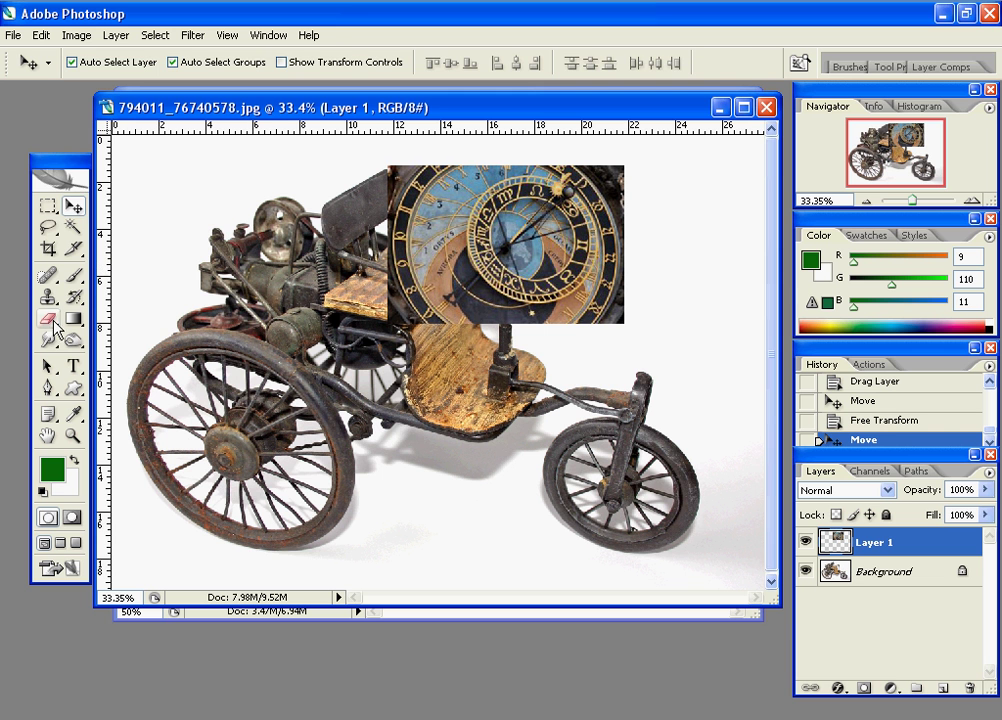
- Erase the clock picture's outer areas around the inner dial using a soft 300 px Eraser with 0% hardness
left_click(50, 319)
left_click(134, 62)
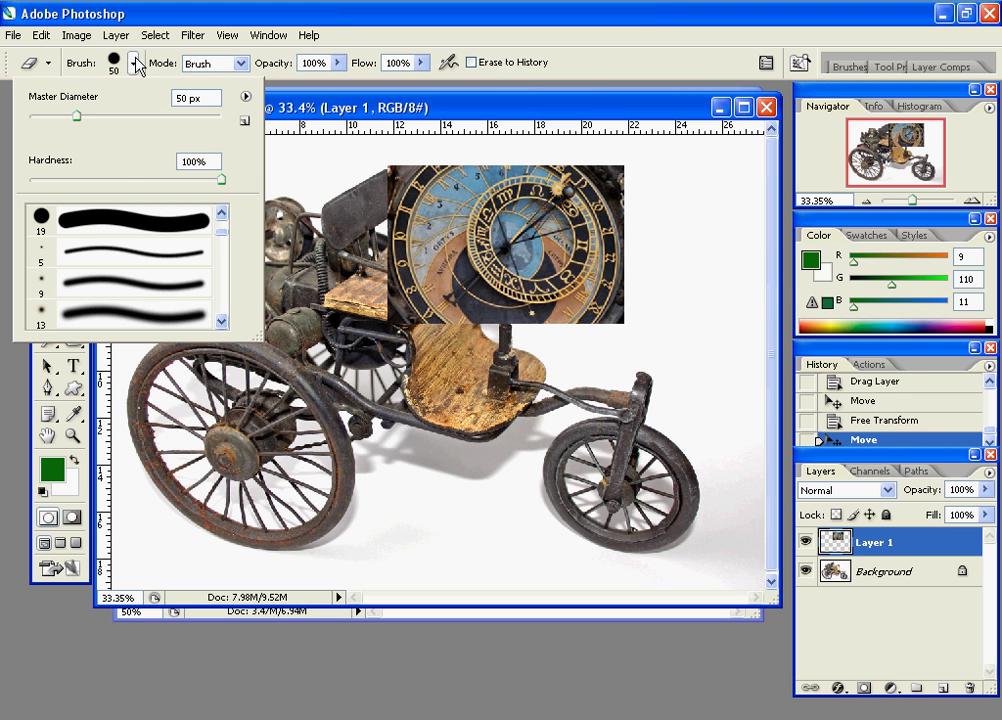
left_click(155, 318)
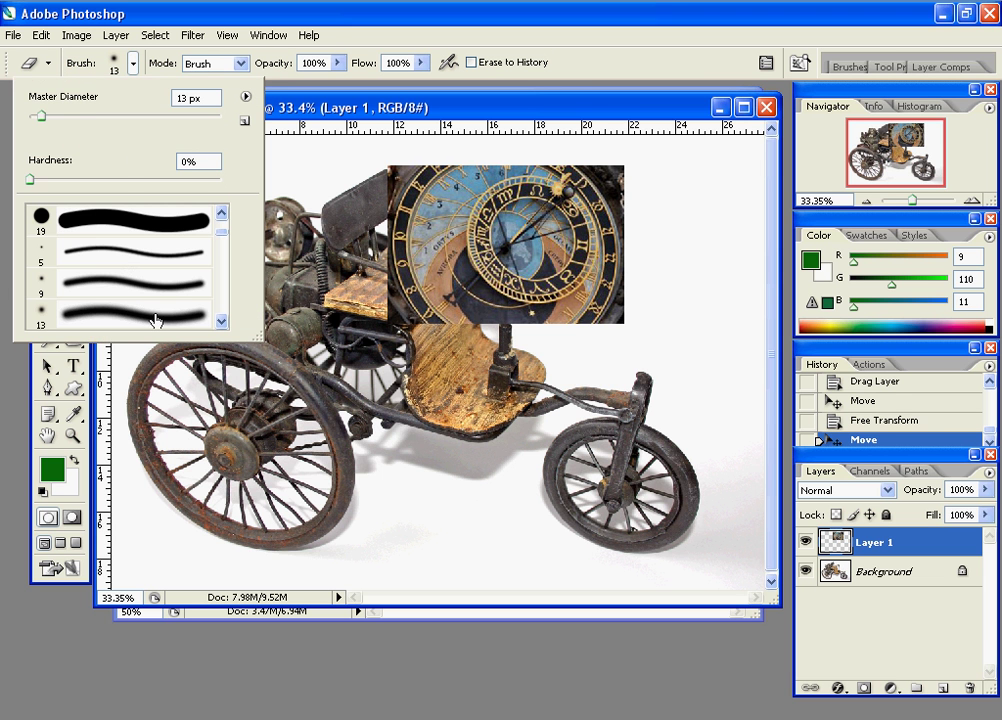
left_click(582, 92)
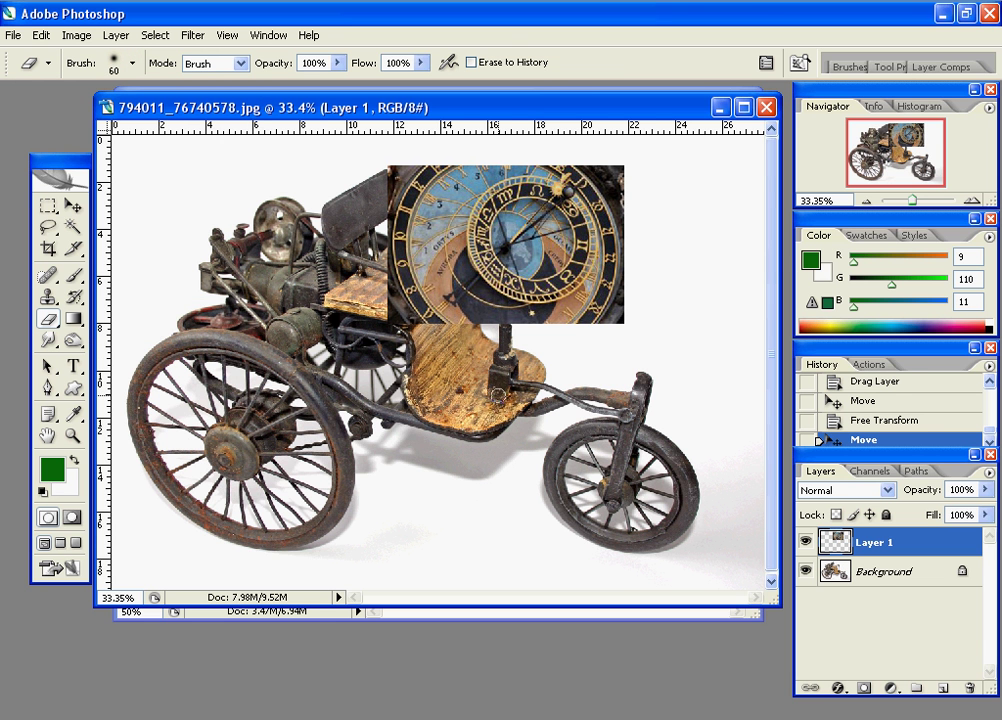
key("bracketright")
key("bracketright")
key("bracketright")
key("bracketright")
key("bracketright")
key("bracketright")
key("bracketright")
key("bracketright")
key("bracketright")
key("bracketright")
key("bracketleft")
key("bracketleft")
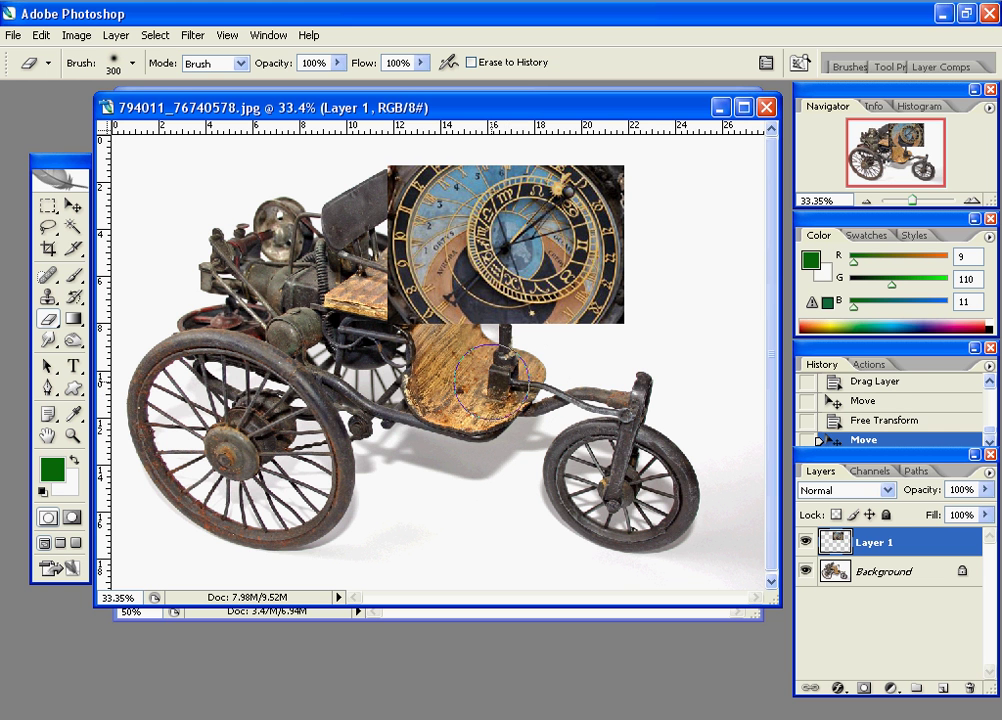
mouse_move(648, 173)
left_mouse_down()
mouse_move(659, 231)
mouse_move(647, 314)
mouse_move(535, 355)
mouse_move(470, 355)
mouse_move(420, 320)
mouse_move(386, 258)
mouse_move(334, 199)
mouse_move(390, 225)
mouse_move(409, 268)
mouse_move(375, 212)
mouse_move(386, 185)
mouse_move(415, 245)
mouse_move(583, 365)
mouse_move(653, 192)
mouse_move(582, 146)
mouse_move(440, 131)
mouse_move(581, 143)
mouse_move(656, 238)
mouse_move(665, 341)
mouse_move(665, 193)
mouse_move(656, 381)
mouse_move(662, 331)
mouse_move(619, 365)
mouse_move(662, 255)
mouse_move(639, 157)
mouse_move(440, 126)
mouse_move(384, 176)
left_mouse_up()
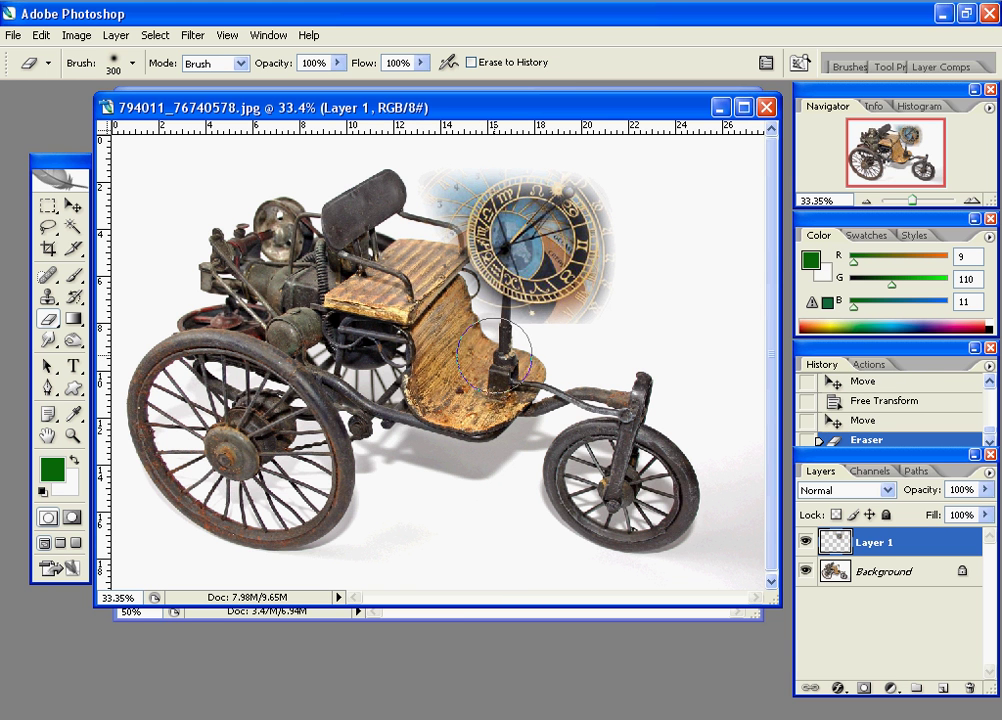
left_click_drag(586, 365, 600, 313)
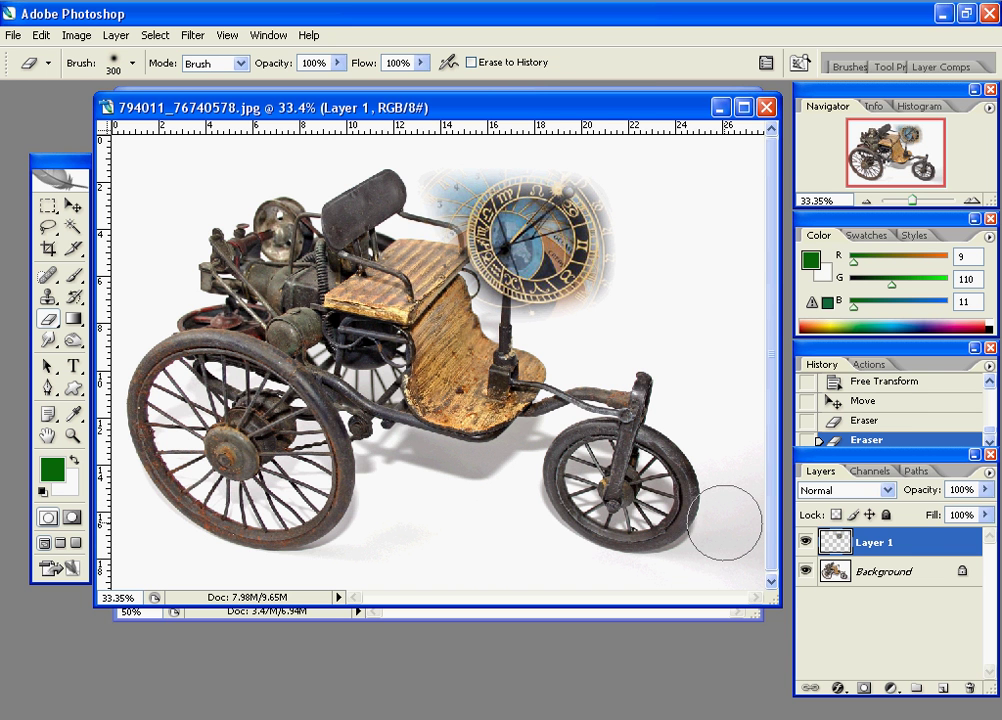
- Toggle Layer 1's visibility off and on several times to compare the image with and without the clock, leaving it shown
left_click(117, 37)
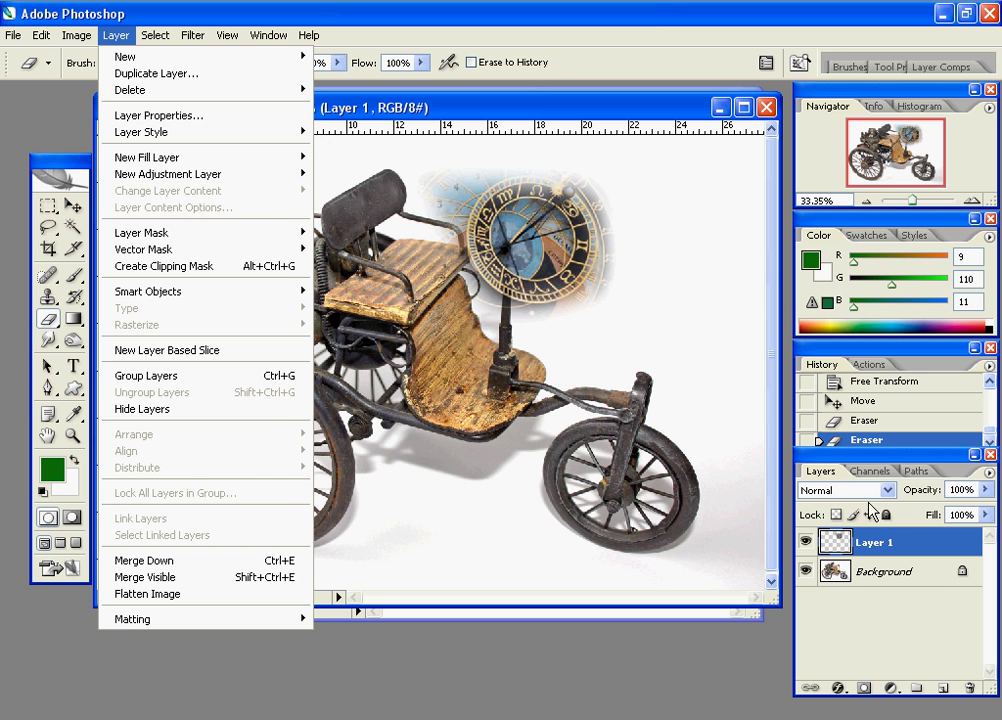
left_click(806, 543)
left_click(806, 543)
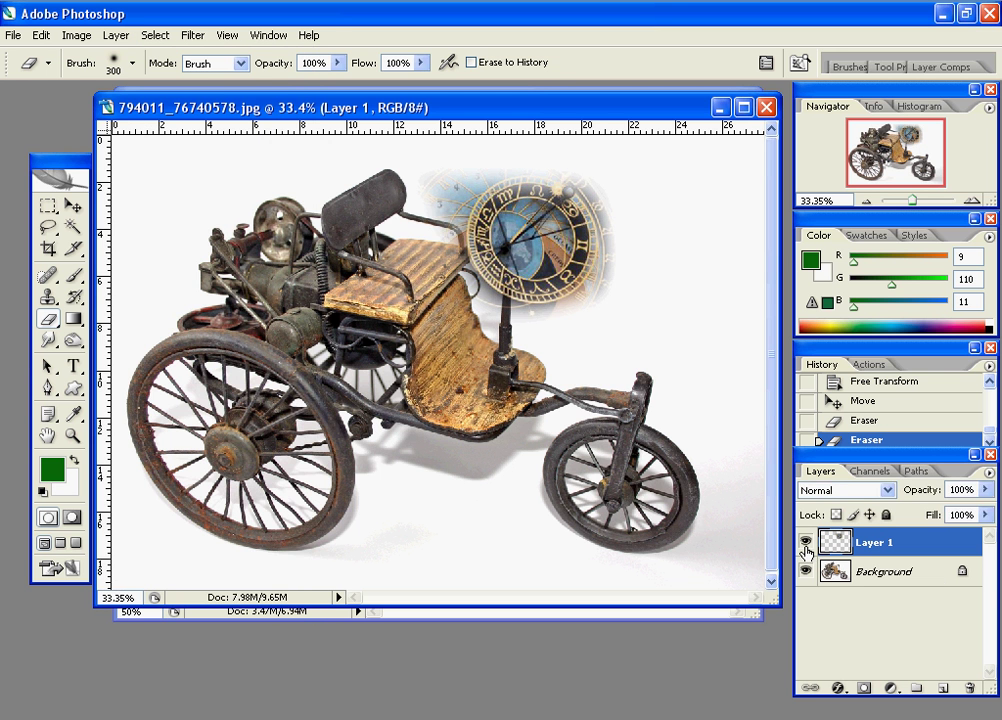
left_click(806, 543)
left_click(806, 543)
left_click(806, 541)
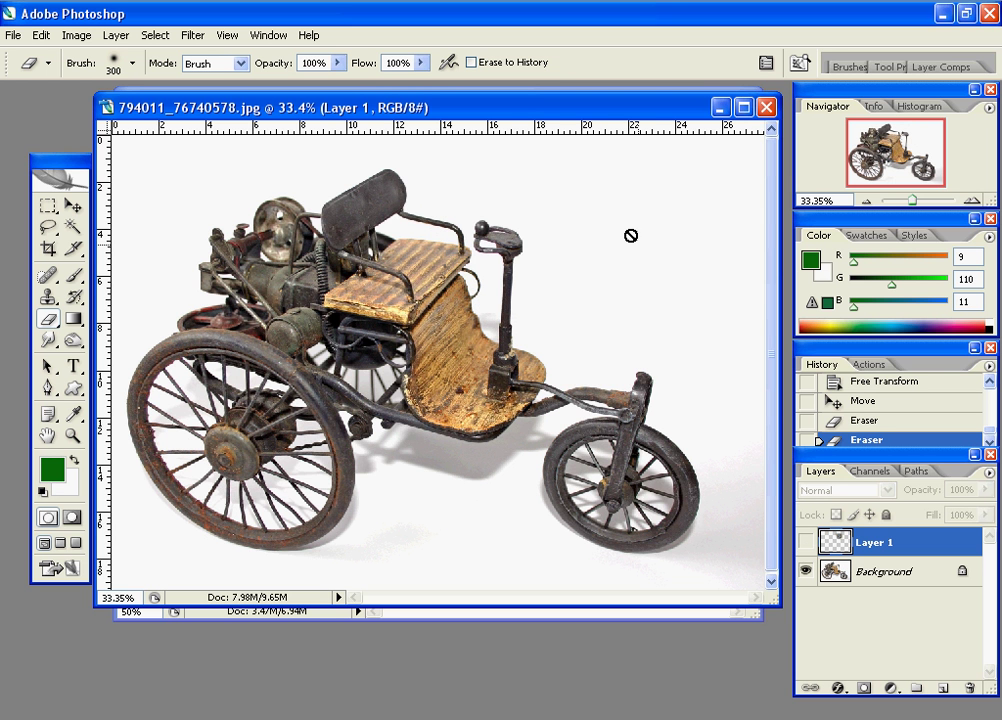
left_click(806, 543)
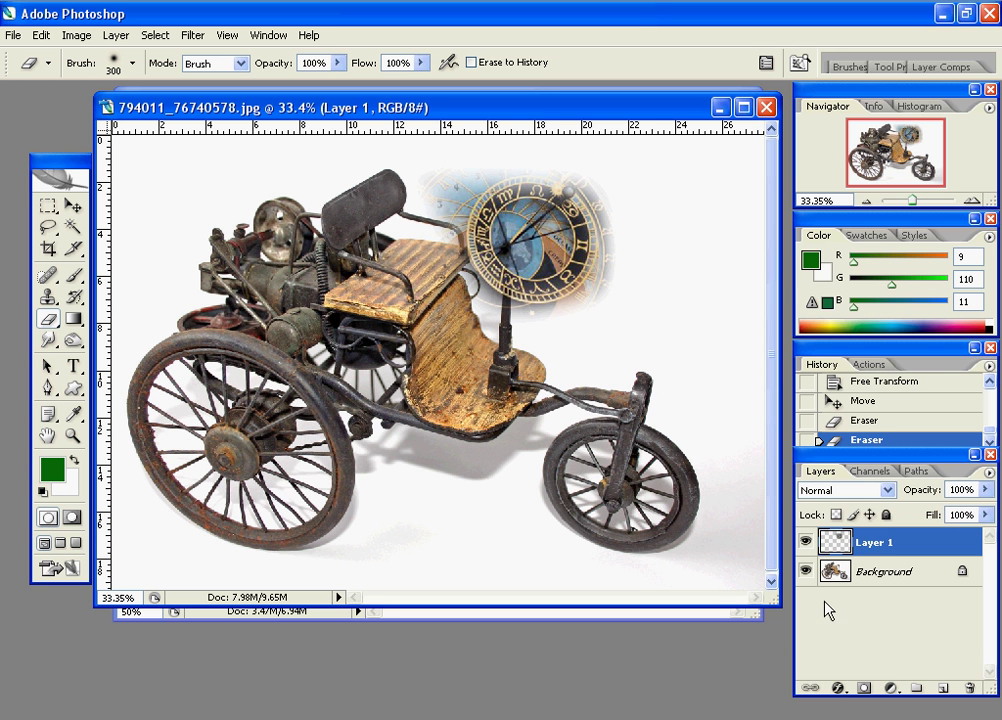
- Merge Layer 1 down into the Background and undo the merge
left_click(116, 35)
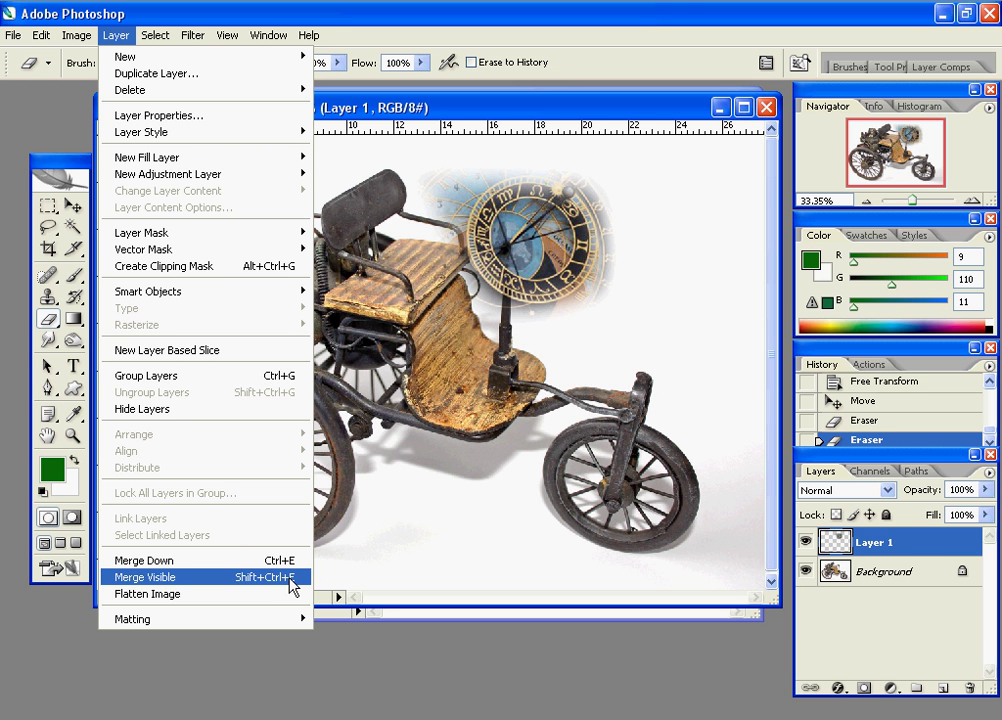
left_click(222, 562)
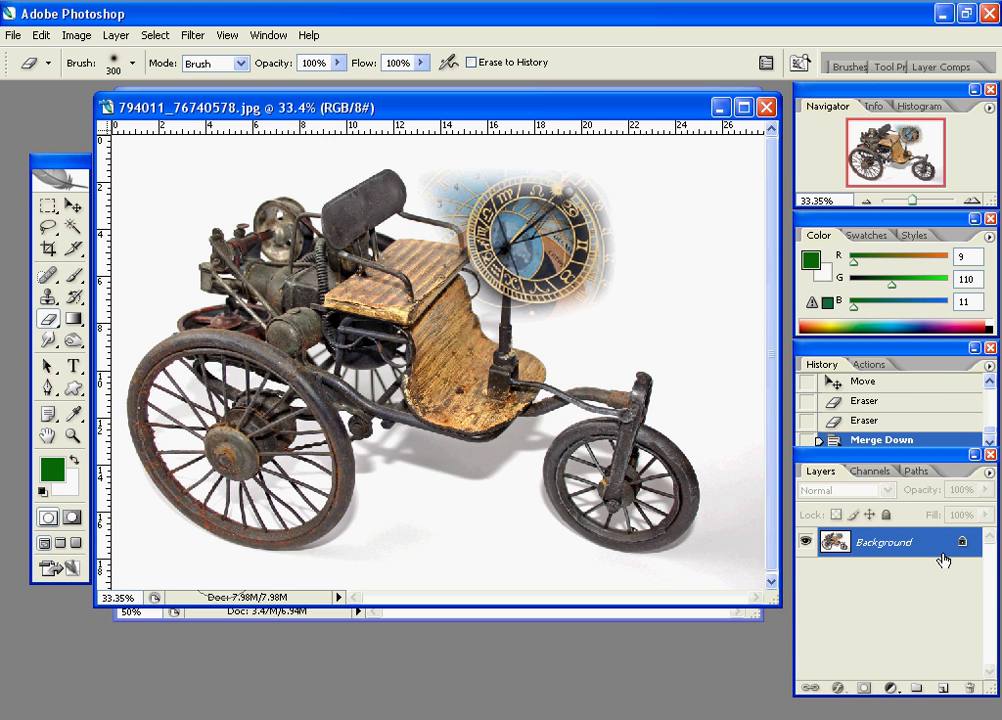
key("ctrl+z")
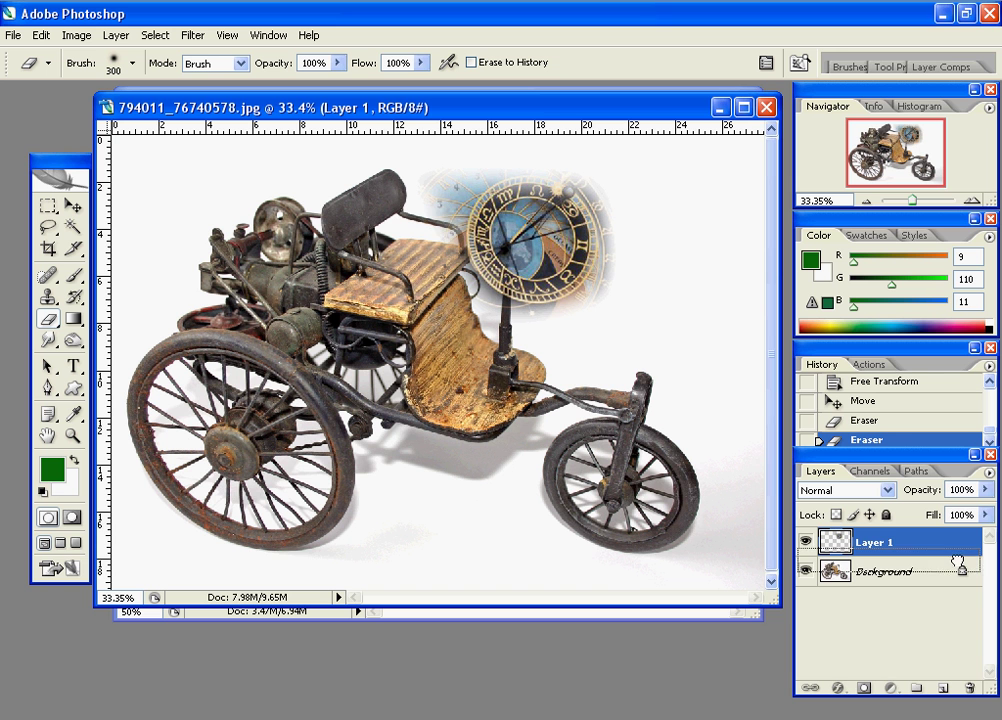
- Delete Layer 1 containing the erased clock picture
left_click_drag(958, 562, 969, 690)
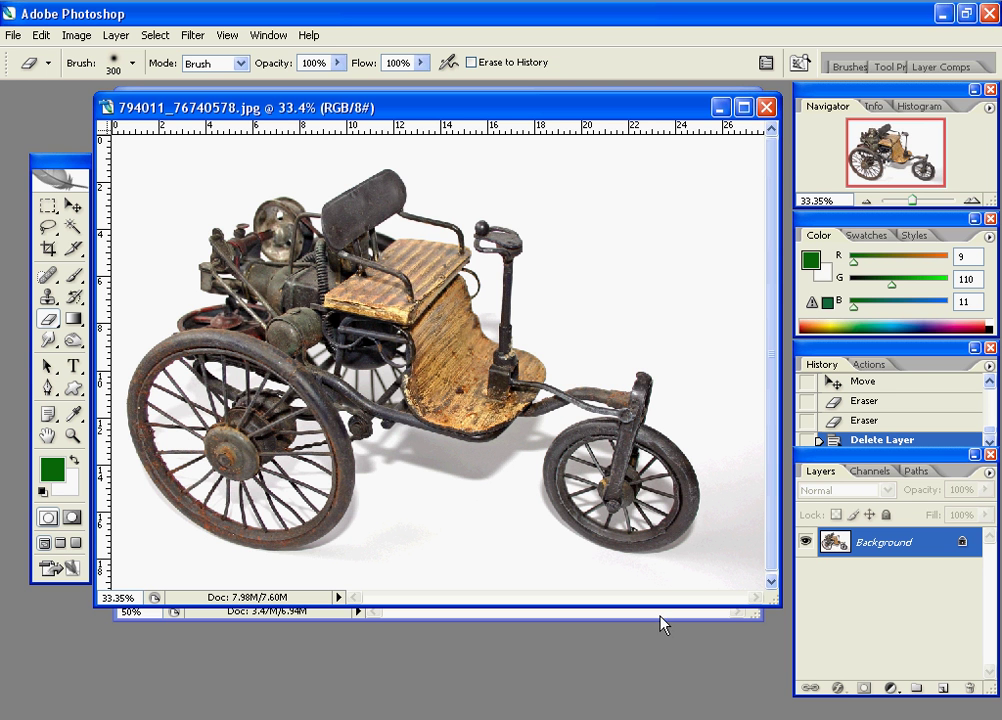
- Preview several images in the stock folder of the Open dialog to find a suitable picture
left_click(13, 36)
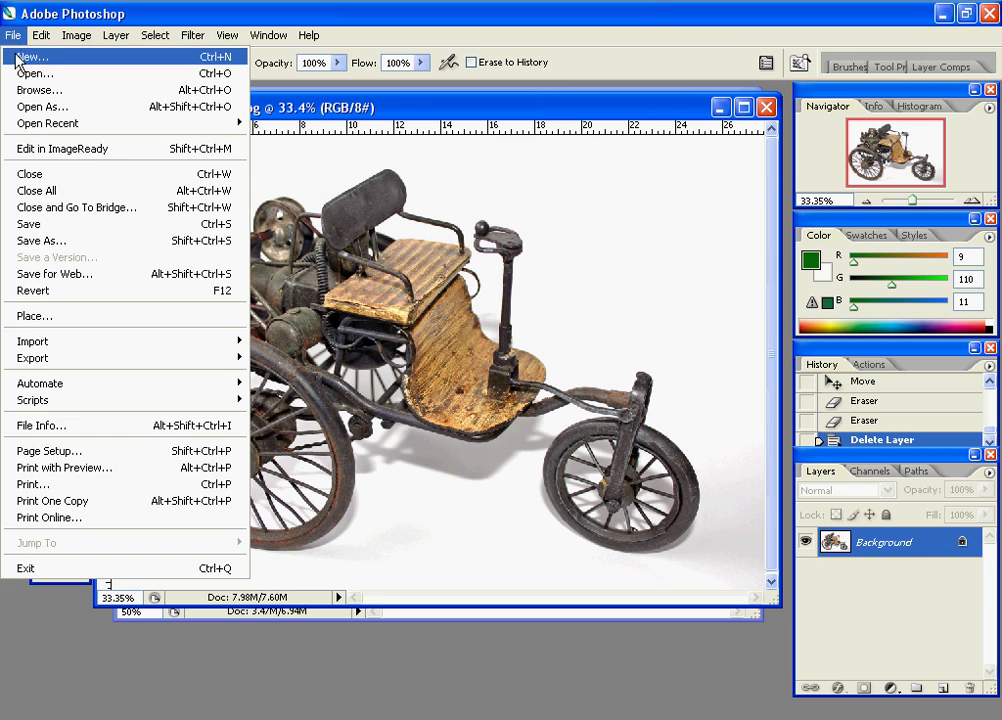
left_click(22, 73)
left_click(776, 279)
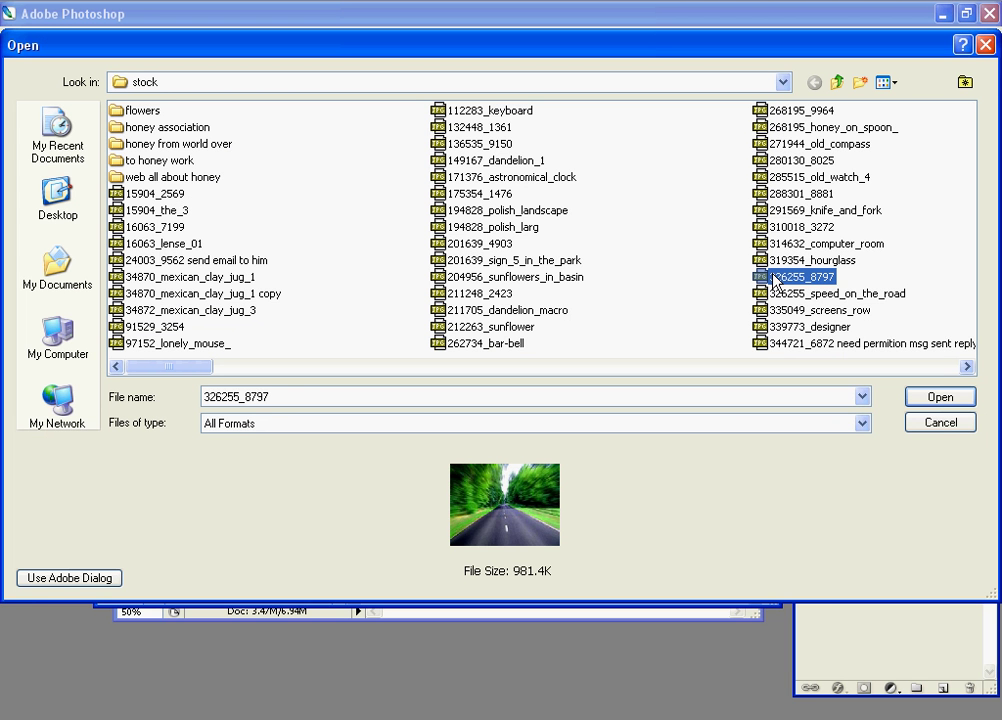
left_click(815, 311)
left_click(846, 344)
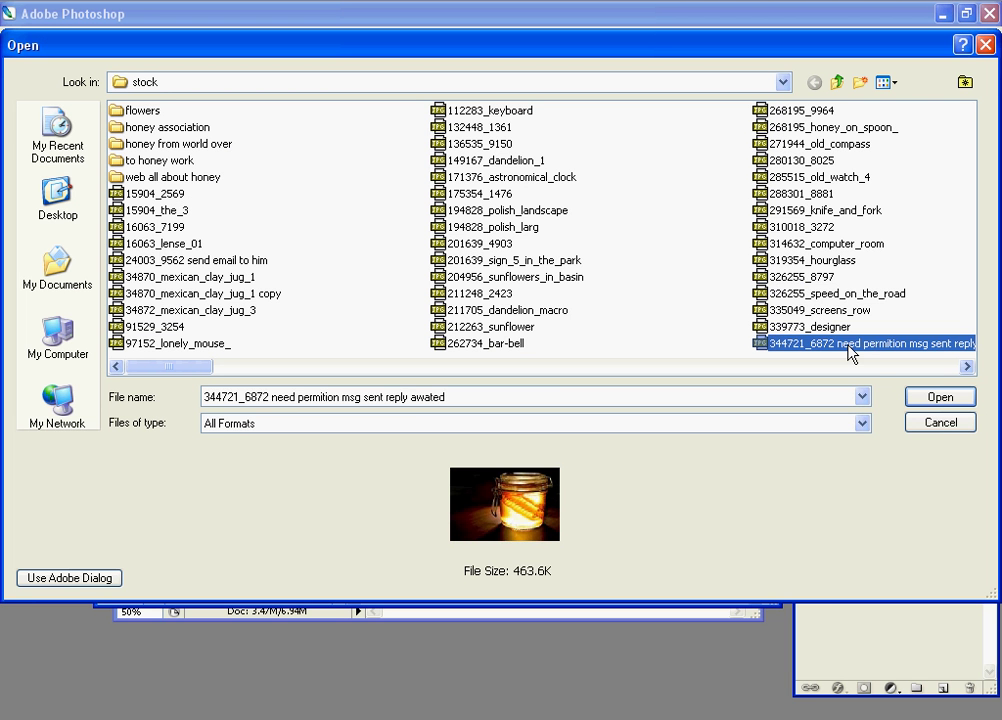
left_click(900, 370)
left_click(827, 198)
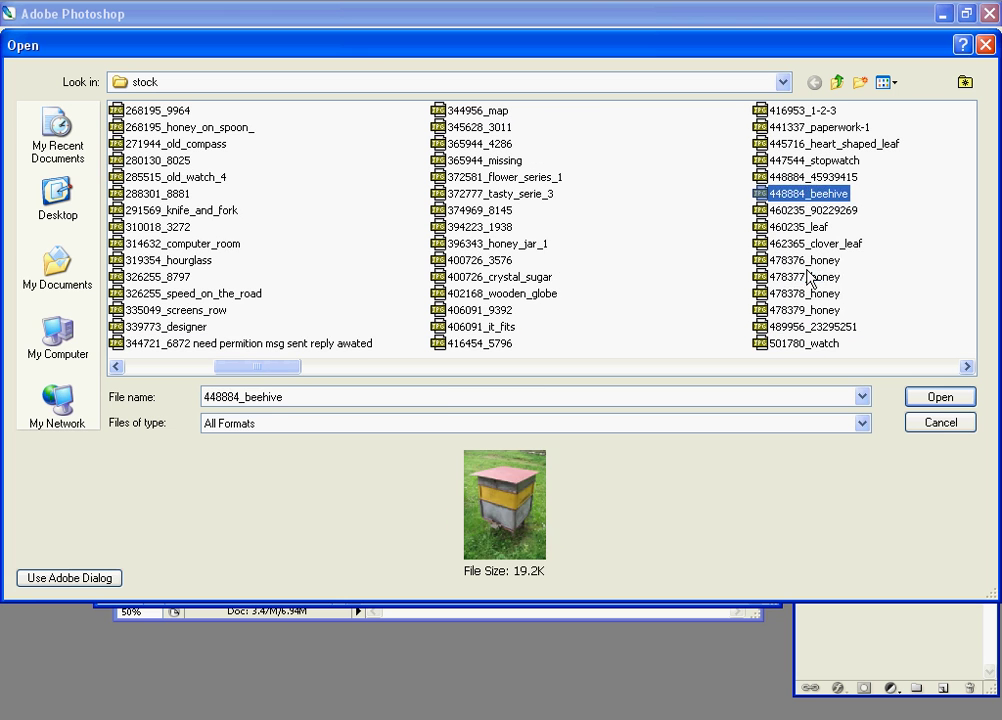
left_click(810, 278)
left_click(807, 311)
left_click(520, 244)
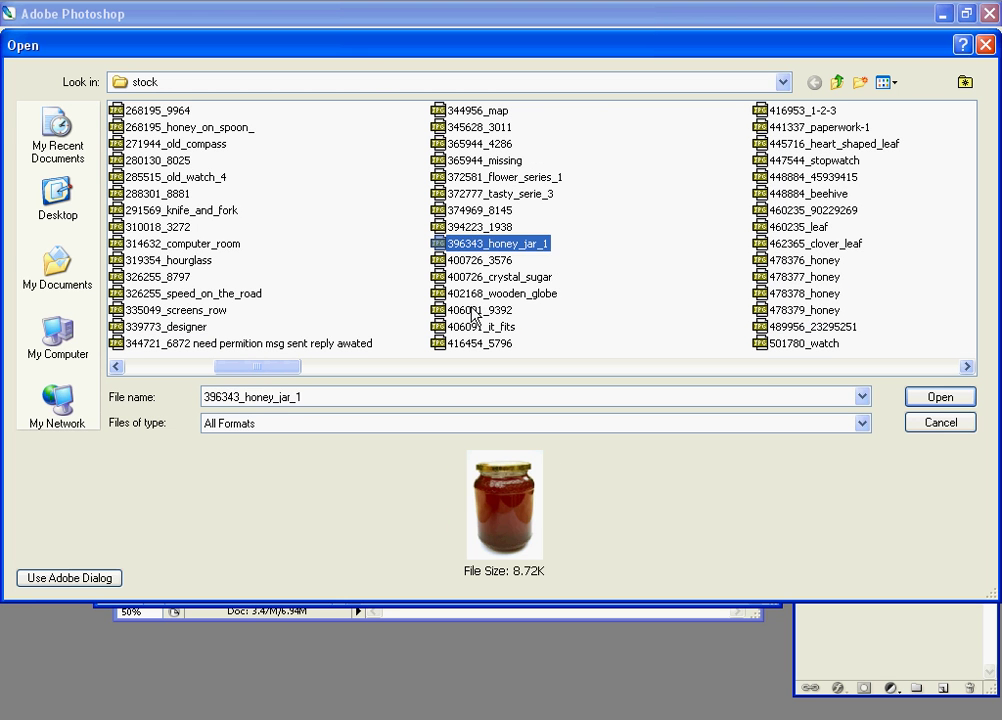
left_click(474, 311)
left_click(470, 327)
left_click(166, 245)
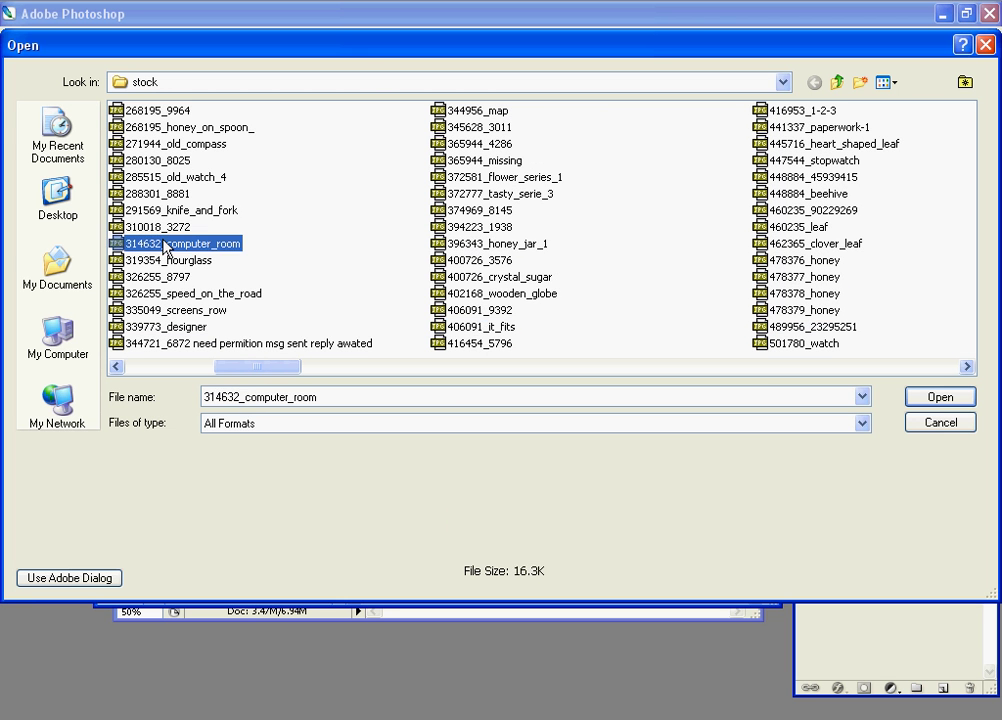
left_click(130, 277)
left_click(166, 261)
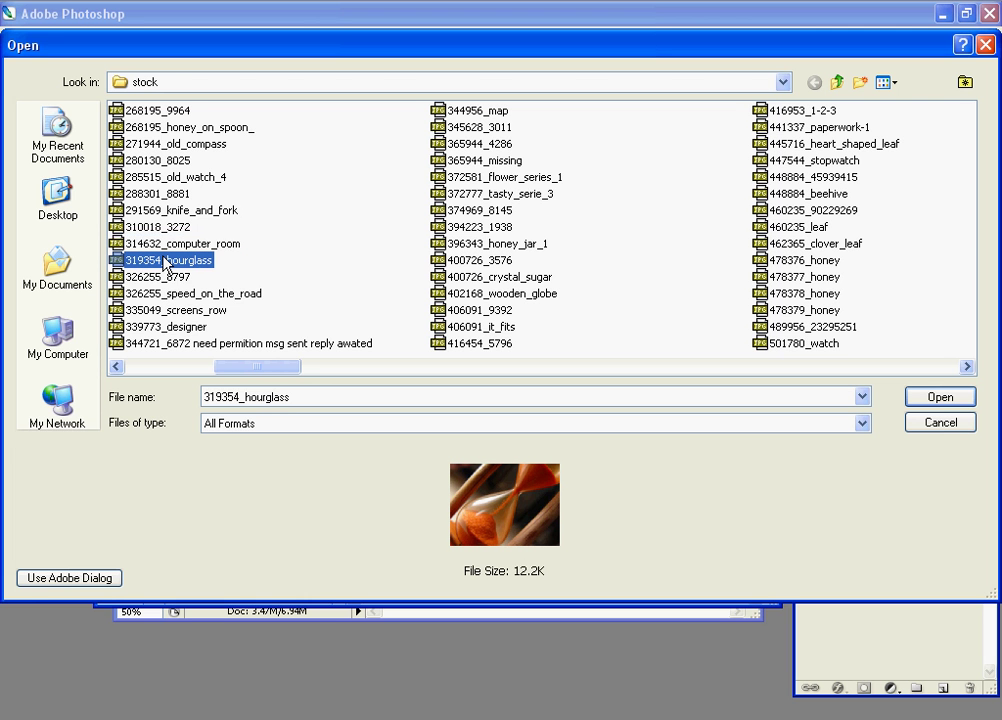
left_click(133, 277)
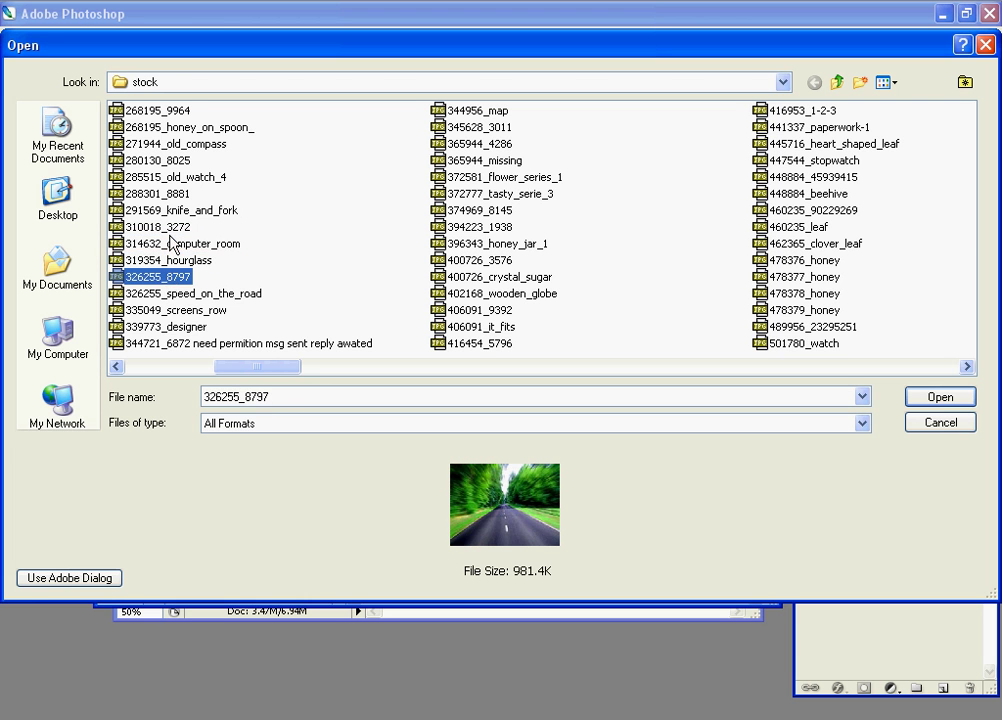
- Open 314632_computer_room and copy its picture into the vintage vehicle image as a new layer
left_click(172, 244)
left_click(918, 400)
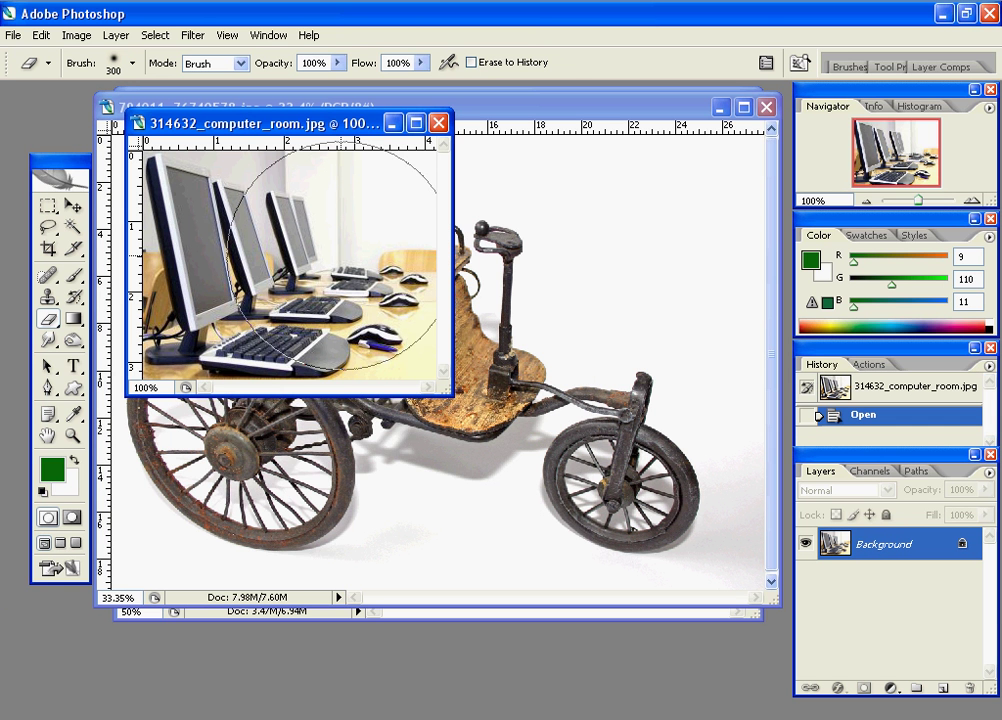
left_click(73, 206)
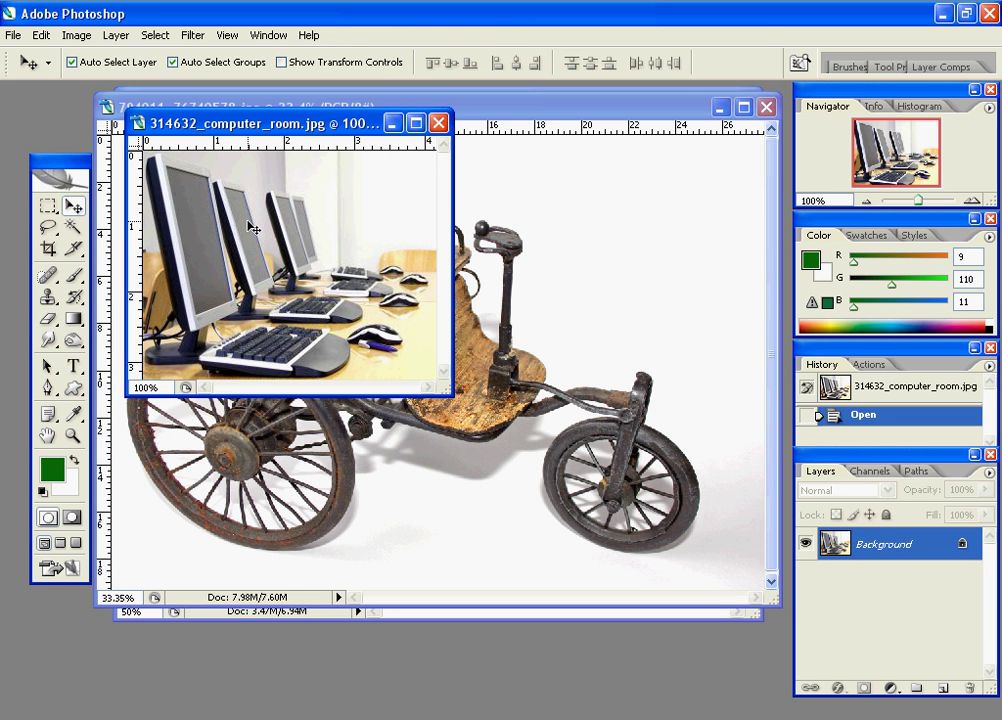
left_click_drag(252, 228, 573, 376)
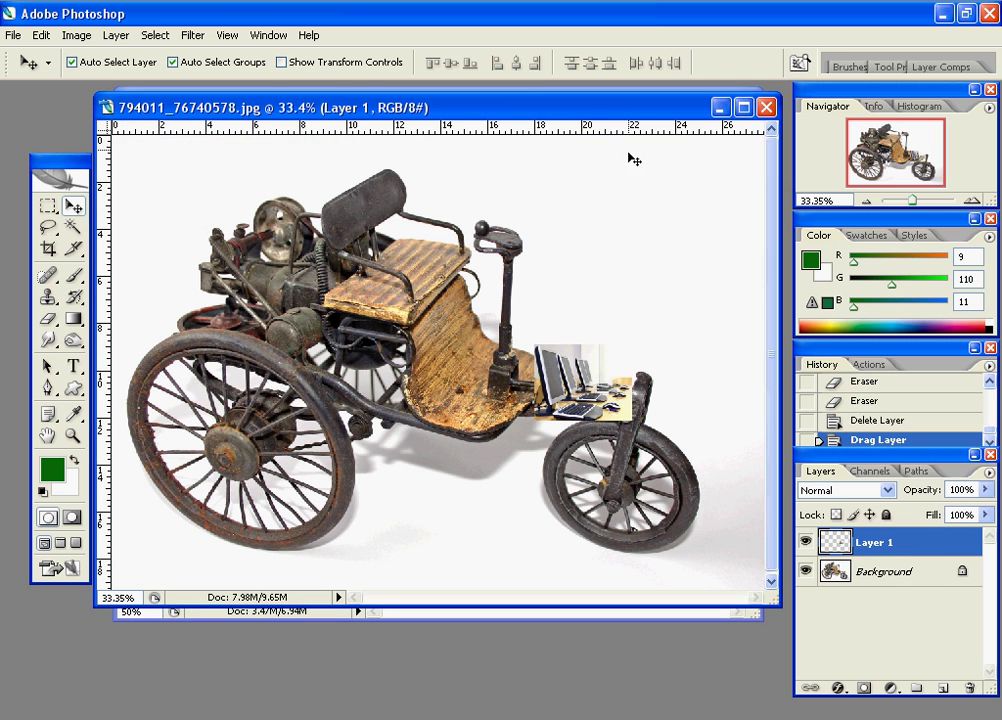
- Maximize the vehicle image, then enlarge the computer picture with Free Transform and place it above the front wheel
double_click(631, 106)
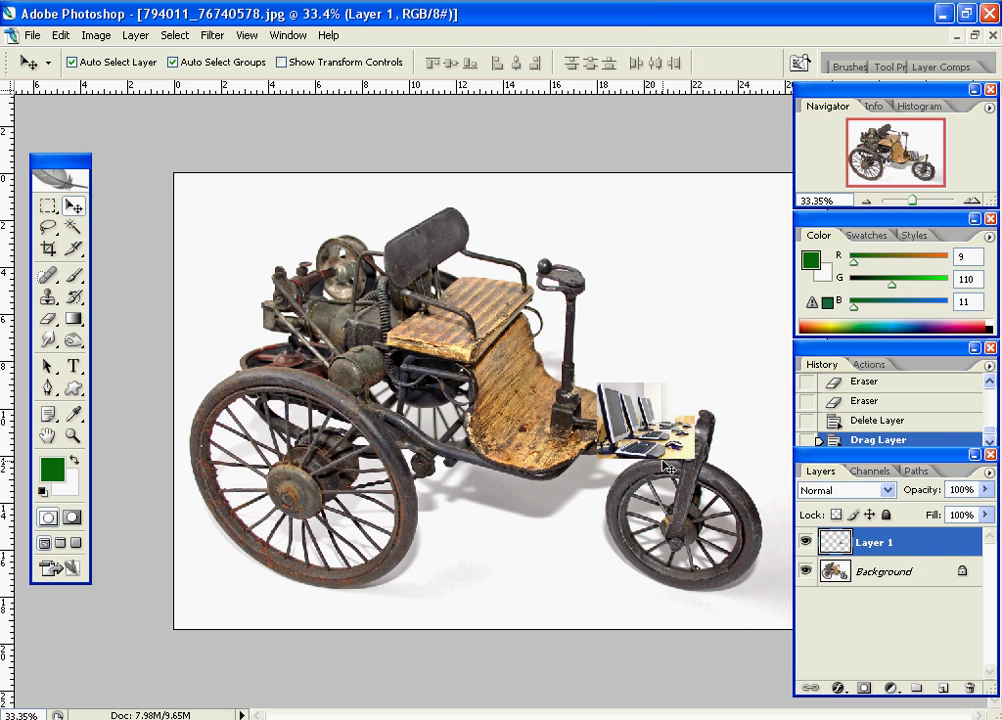
key("ctrl+t")
left_click_drag(596, 460, 533, 511)
left_click_drag(609, 469, 607, 353)
key("Return")
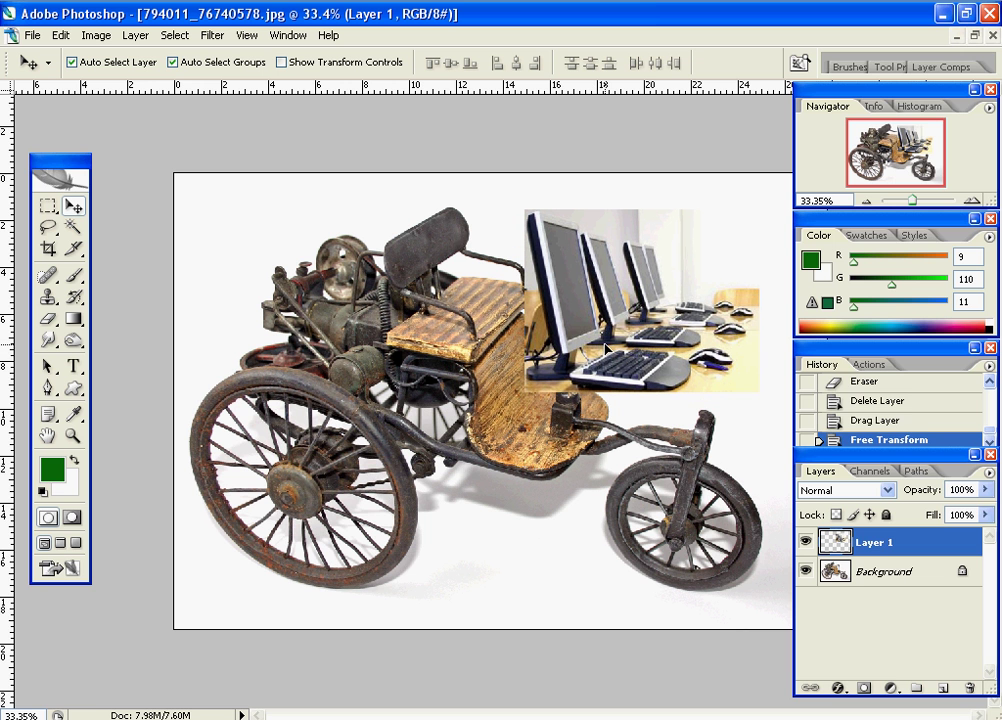
- Add a new layer directly above the Background and draw a green clover custom shape on it, partly behind the computer picture
left_click(915, 585)
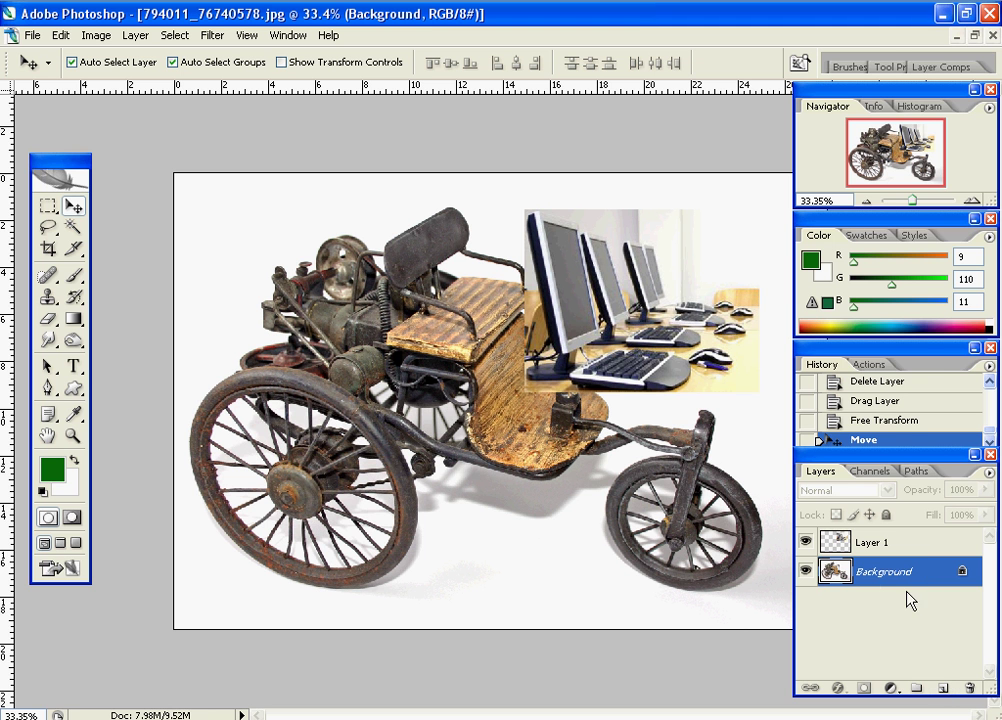
left_click(944, 689)
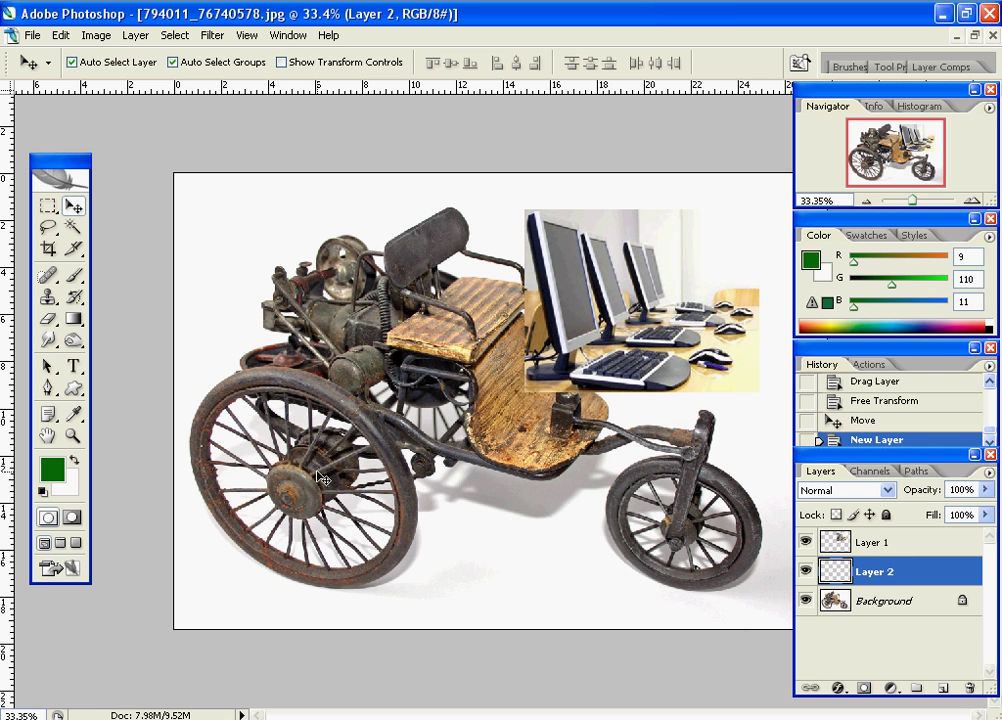
left_click(73, 388)
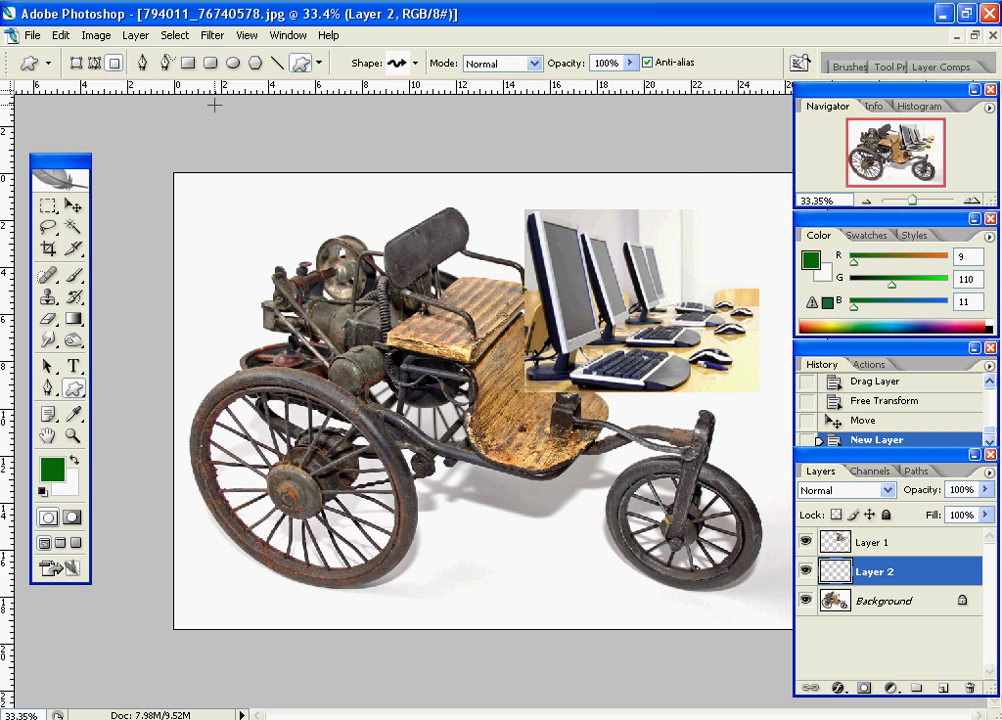
left_click(415, 62)
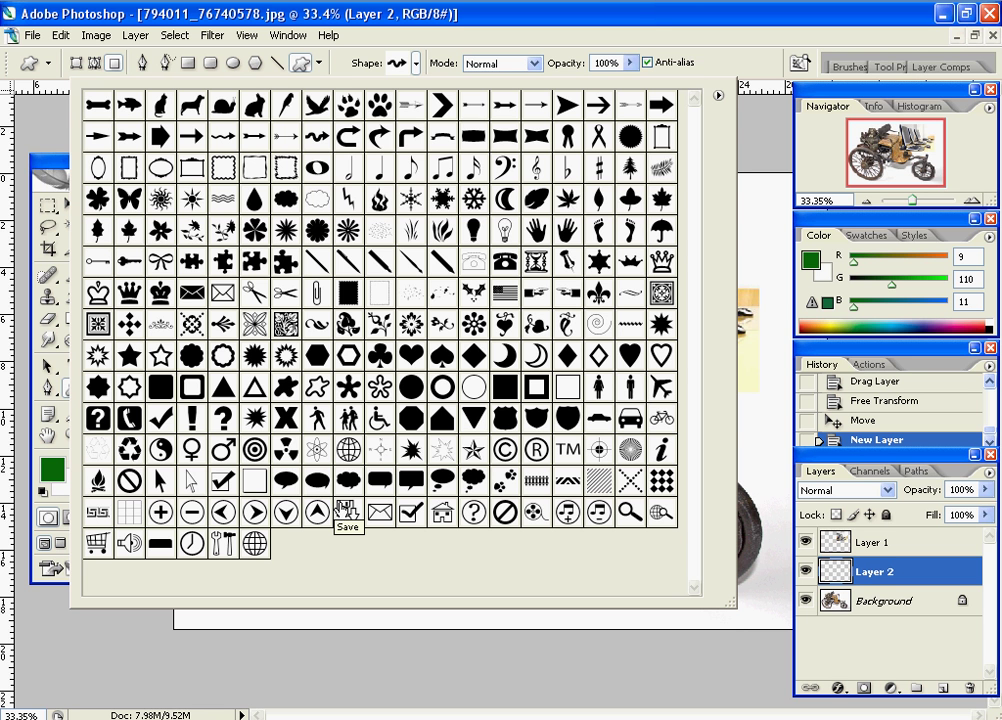
left_click(100, 198)
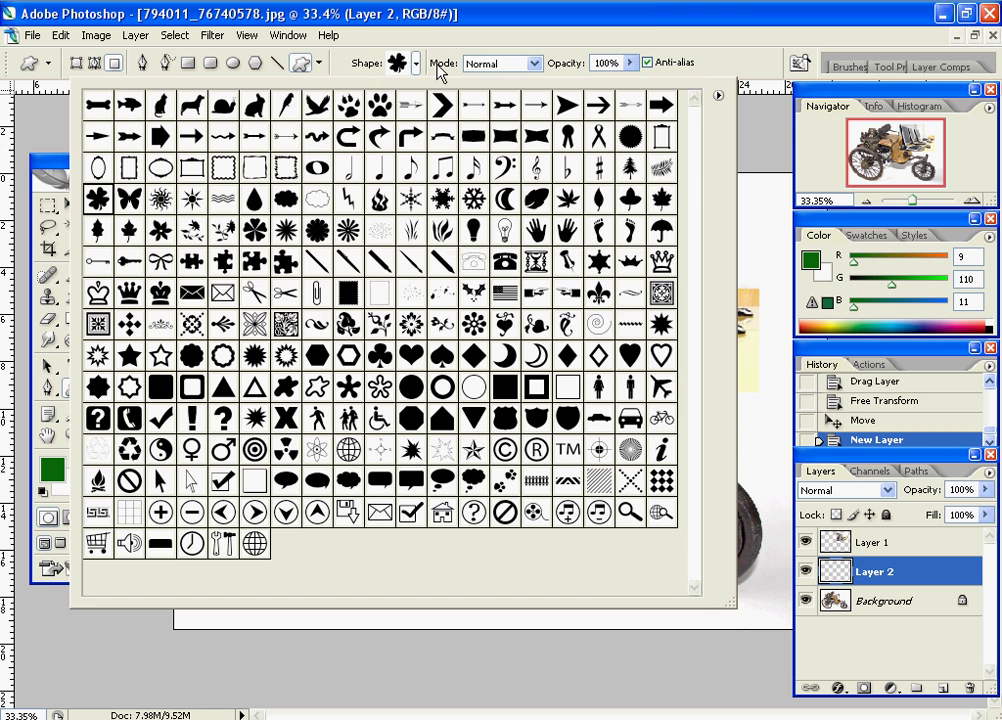
left_click(346, 60)
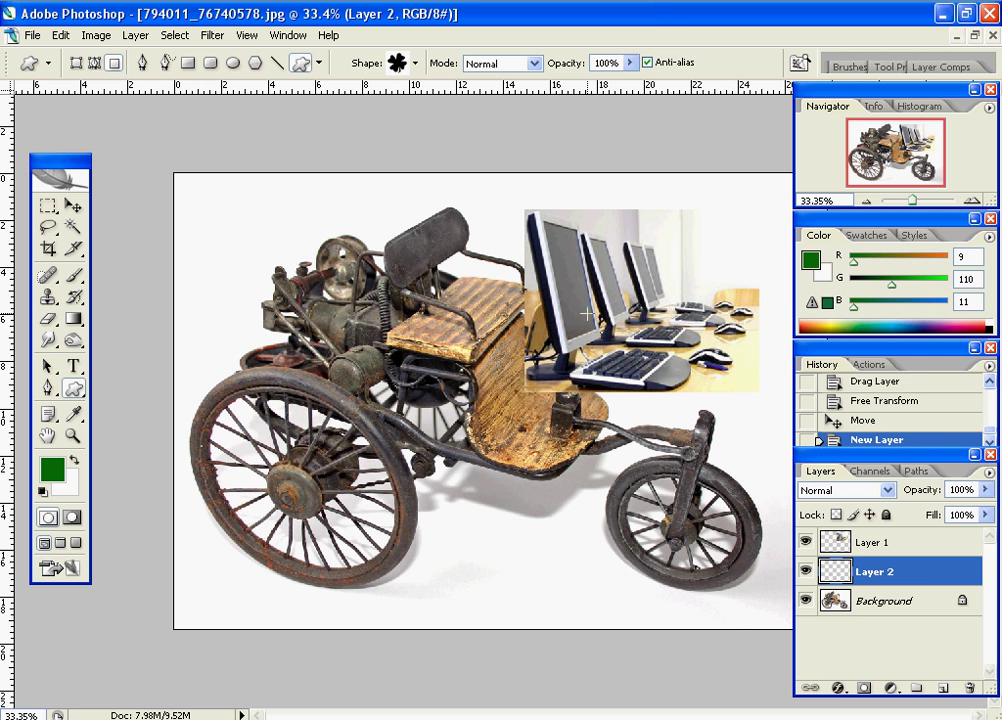
left_click_drag(588, 312, 711, 452)
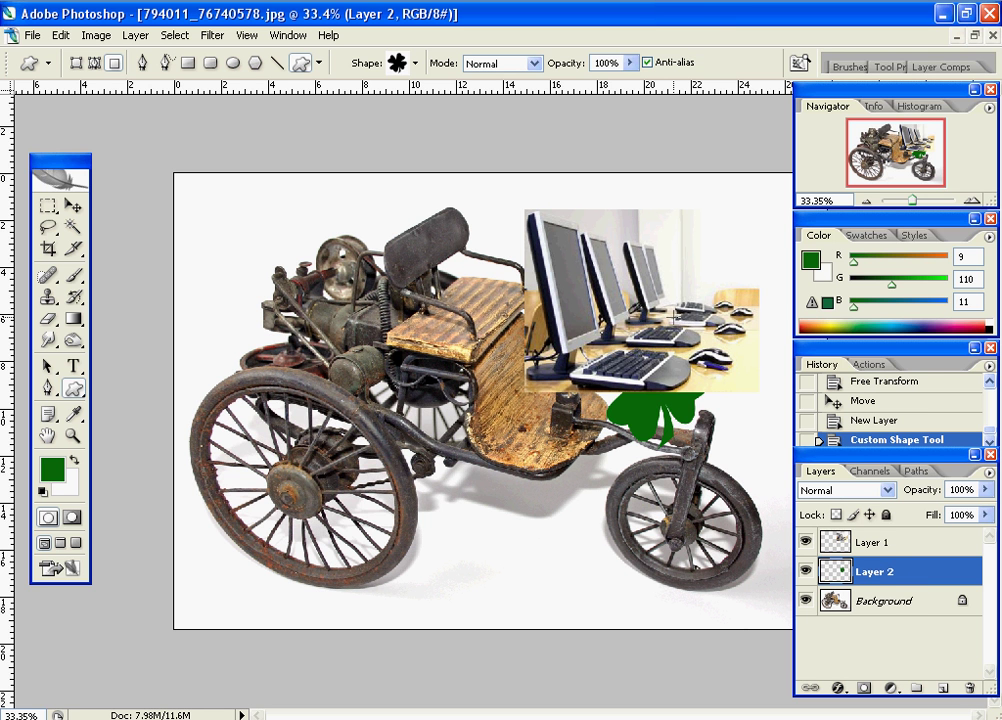
- Move the computer picture down toward the rear wheel and shift the clover on Layer 2 slightly upward
left_click(969, 541)
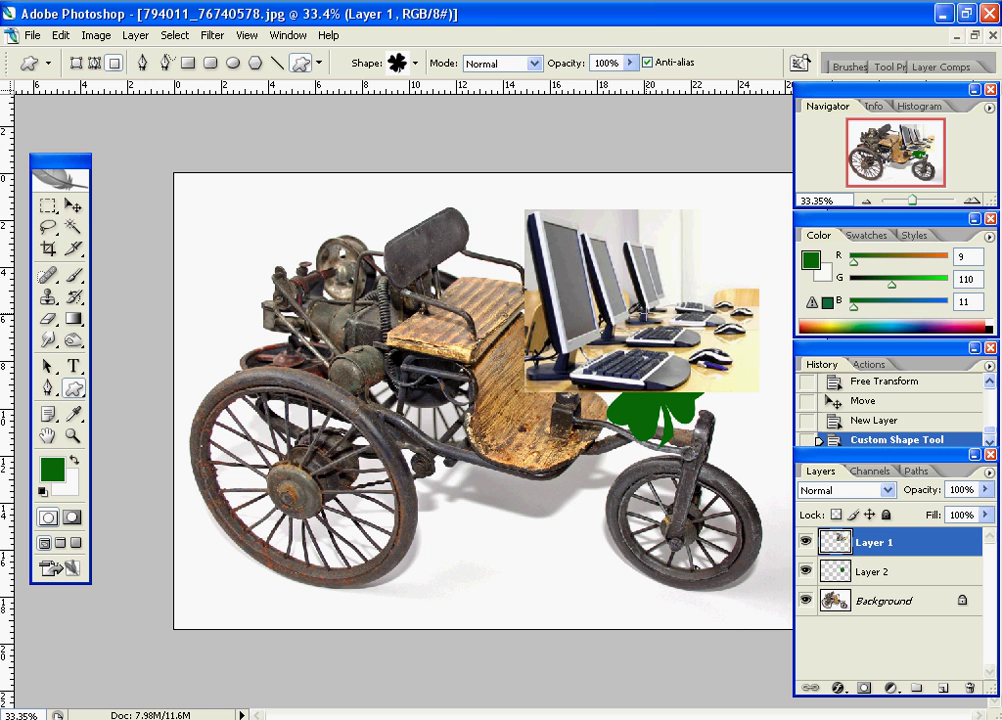
key("v")
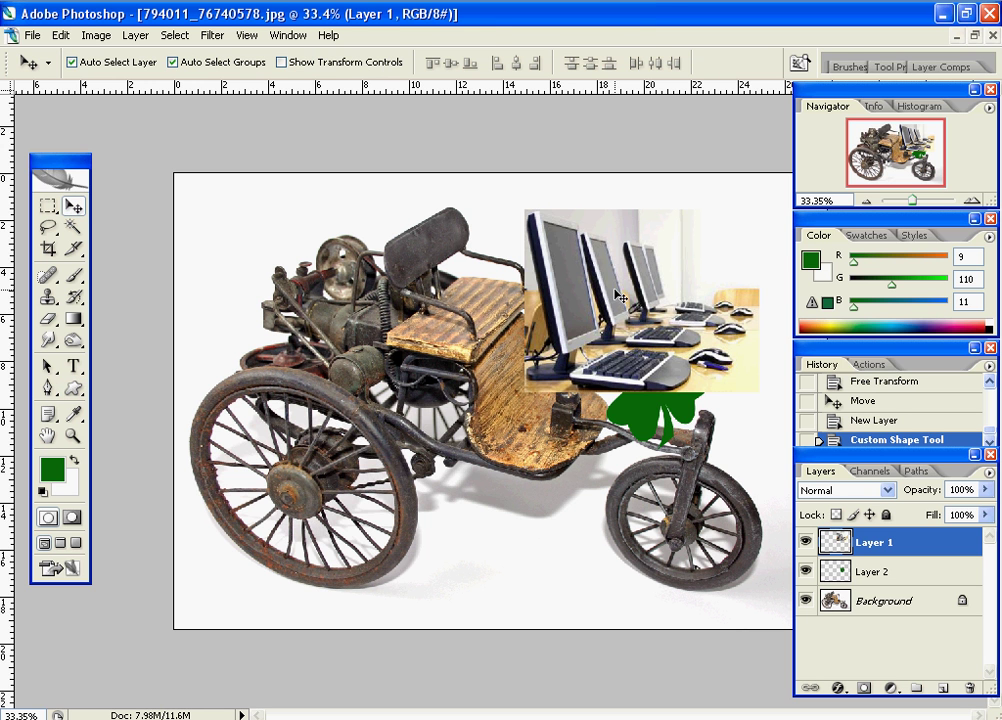
left_click_drag(540, 315, 335, 488)
left_click(915, 571)
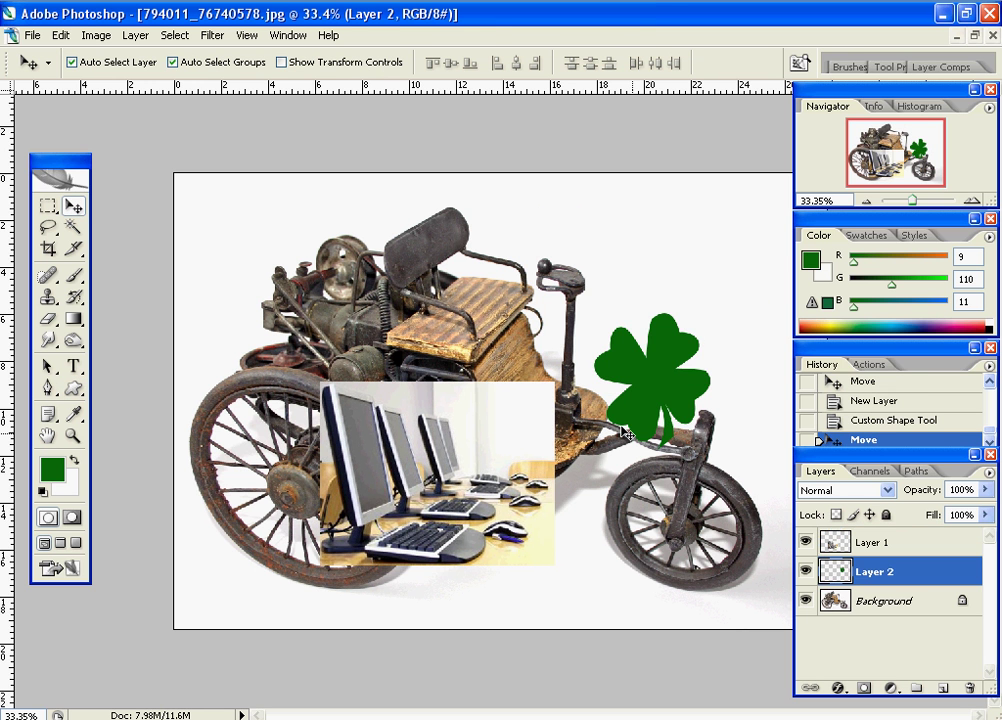
left_click_drag(636, 391, 659, 344)
- Nudge the clover up and move the computer picture back over it so that it covers the whole shape
left_click_drag(539, 463, 666, 362)
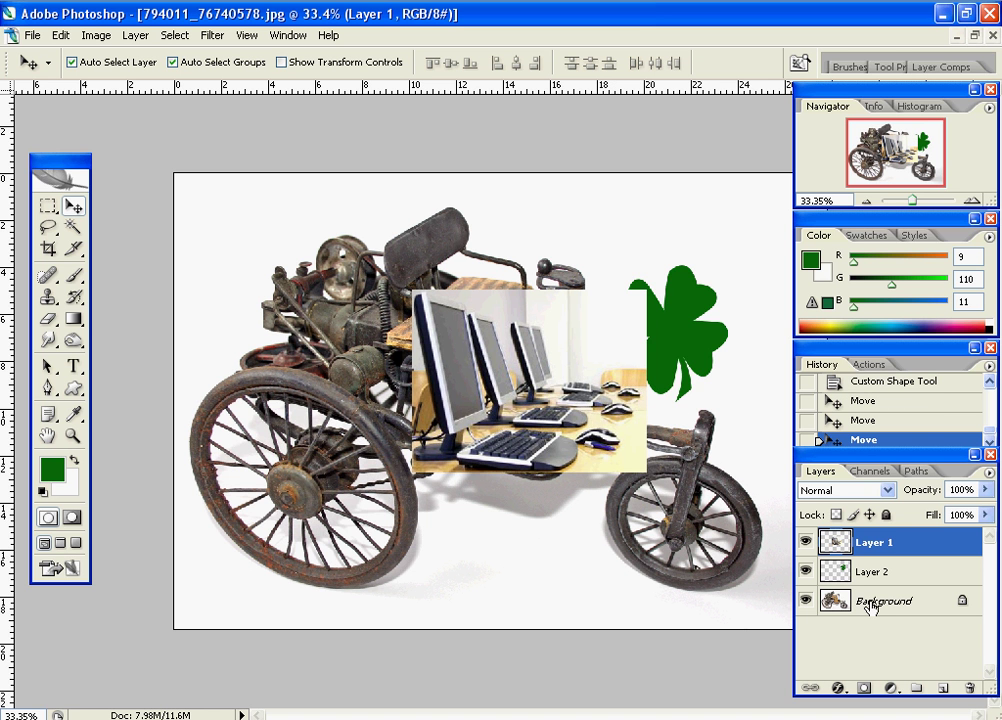
left_click_drag(690, 351, 709, 339)
left_click_drag(625, 392, 713, 347)
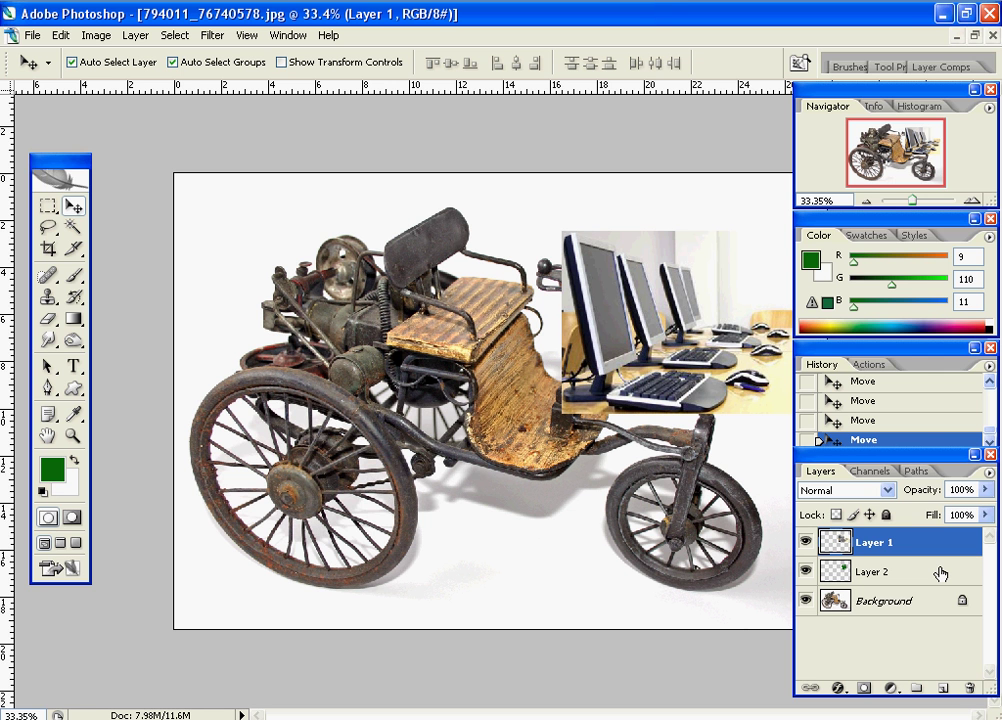
- Create a clipping mask from Layer 1 onto the clover in Layer 2 and reposition the computer picture inside the shape
left_click_drag(940, 572, 948, 557)
left_click(944, 556, "alt")
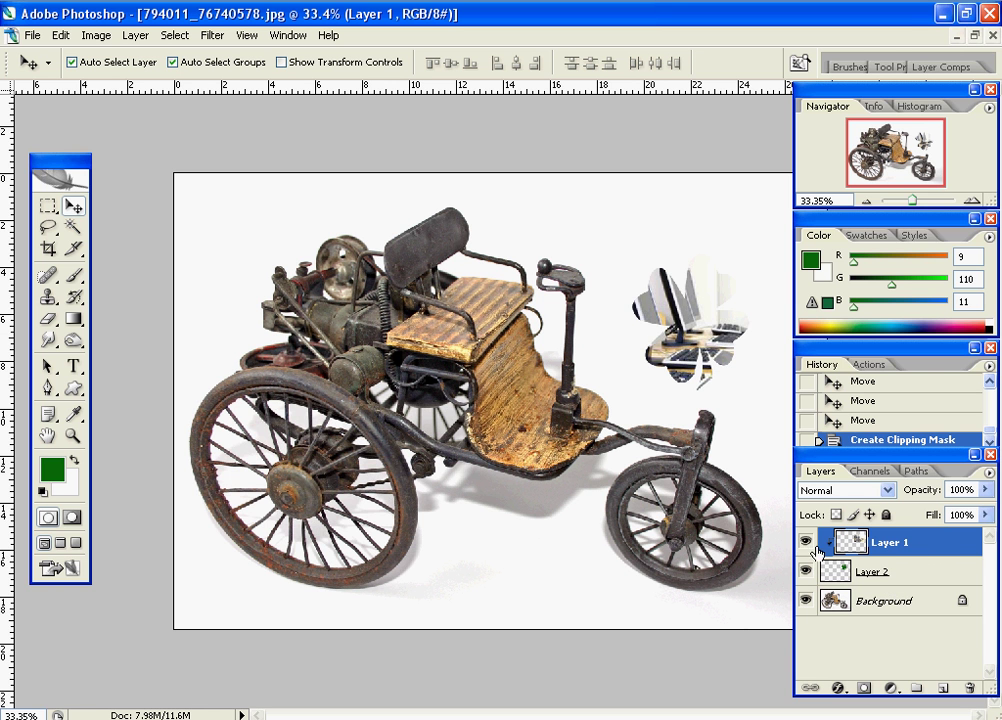
left_click_drag(726, 390, 712, 342)
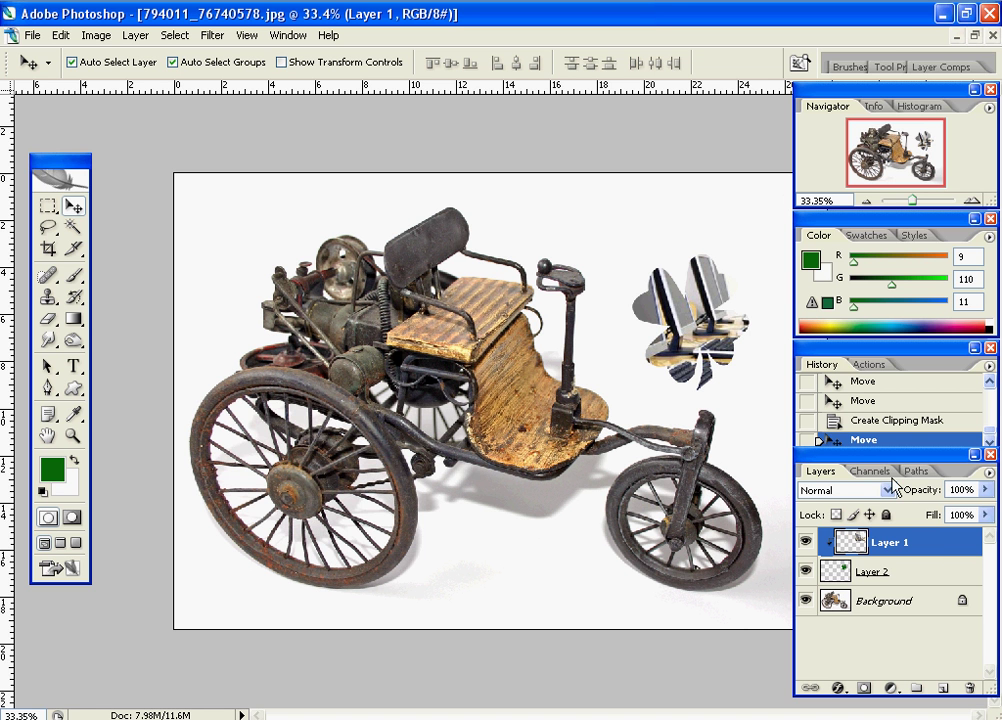
left_click_drag(656, 372, 665, 326)
left_click(955, 572)
left_click(946, 573)
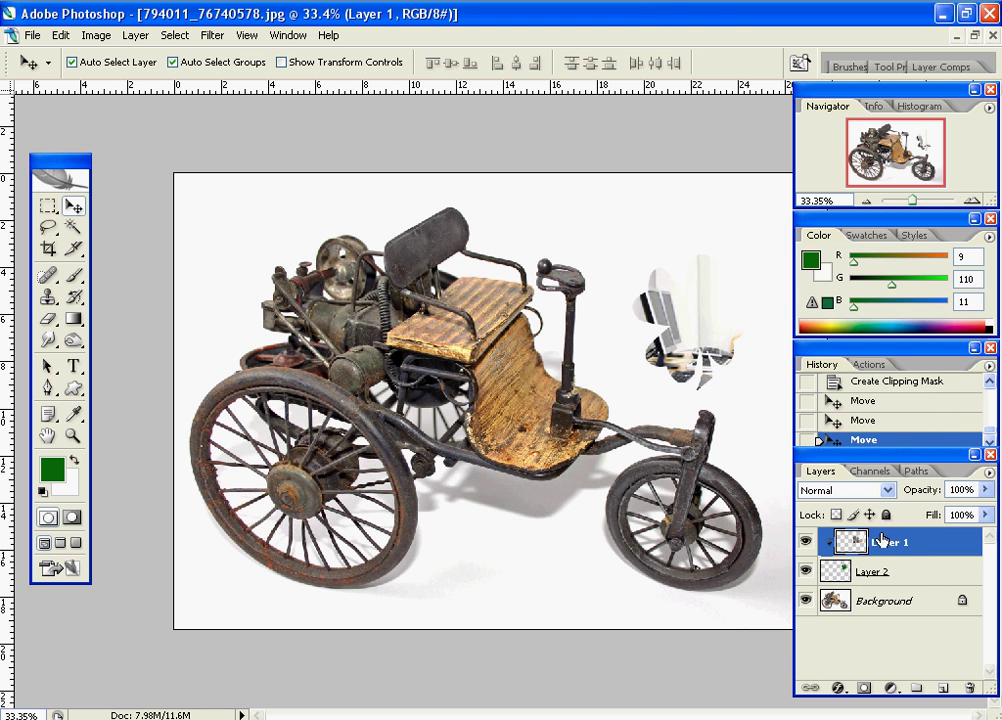
left_click(930, 573)
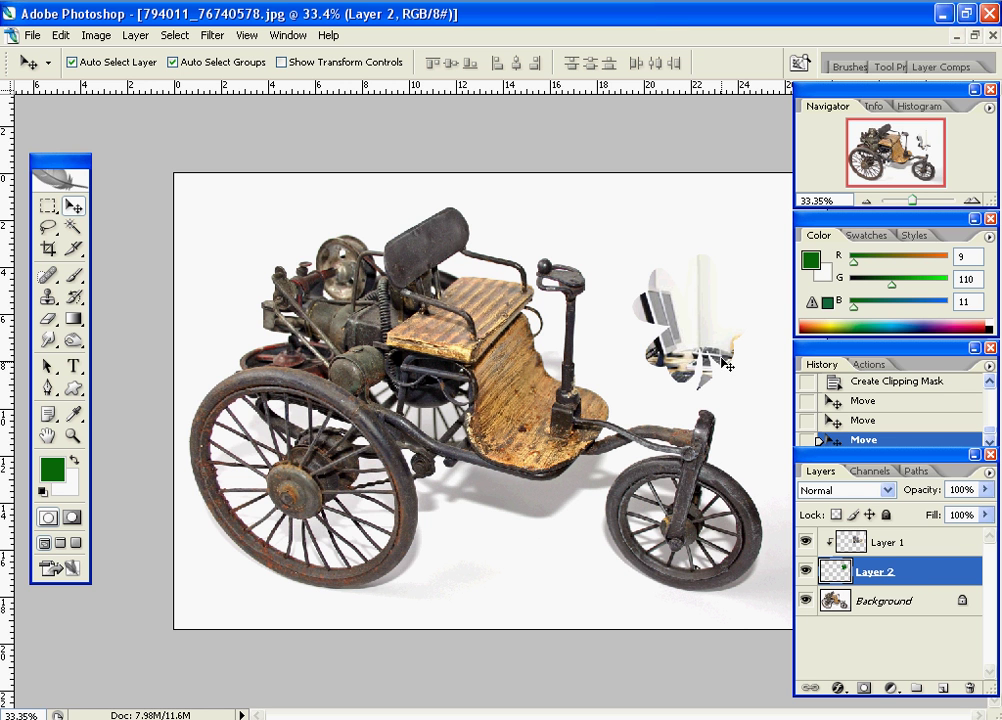
mouse_move(720, 366)
left_mouse_down()
mouse_move(722, 383)
mouse_move(719, 350)
left_mouse_up()
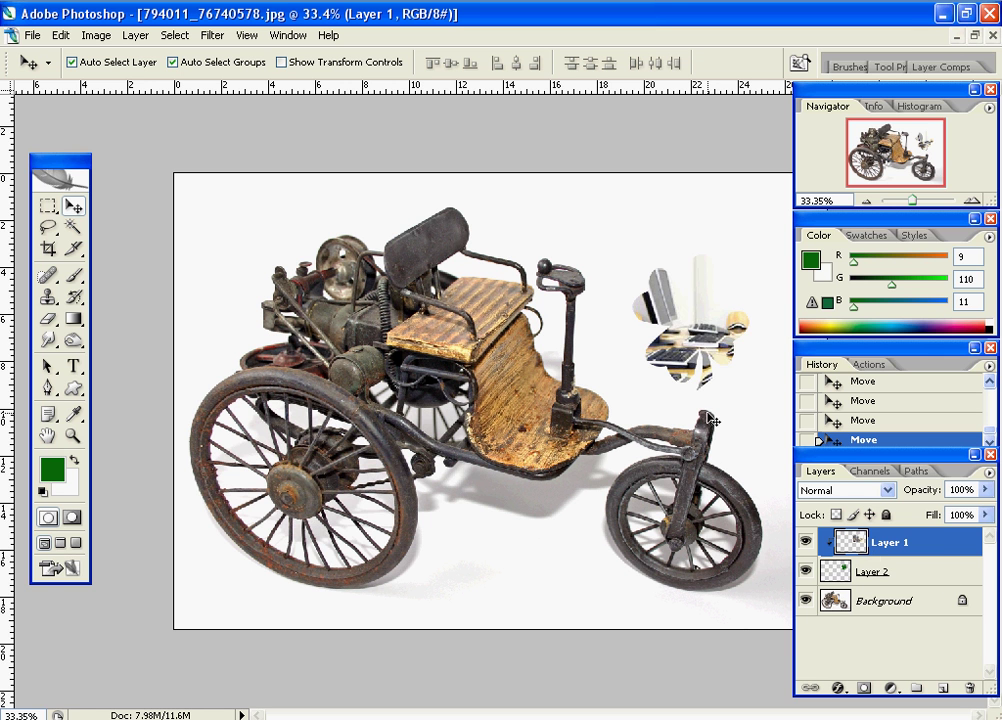
left_click_drag(703, 322, 714, 297)
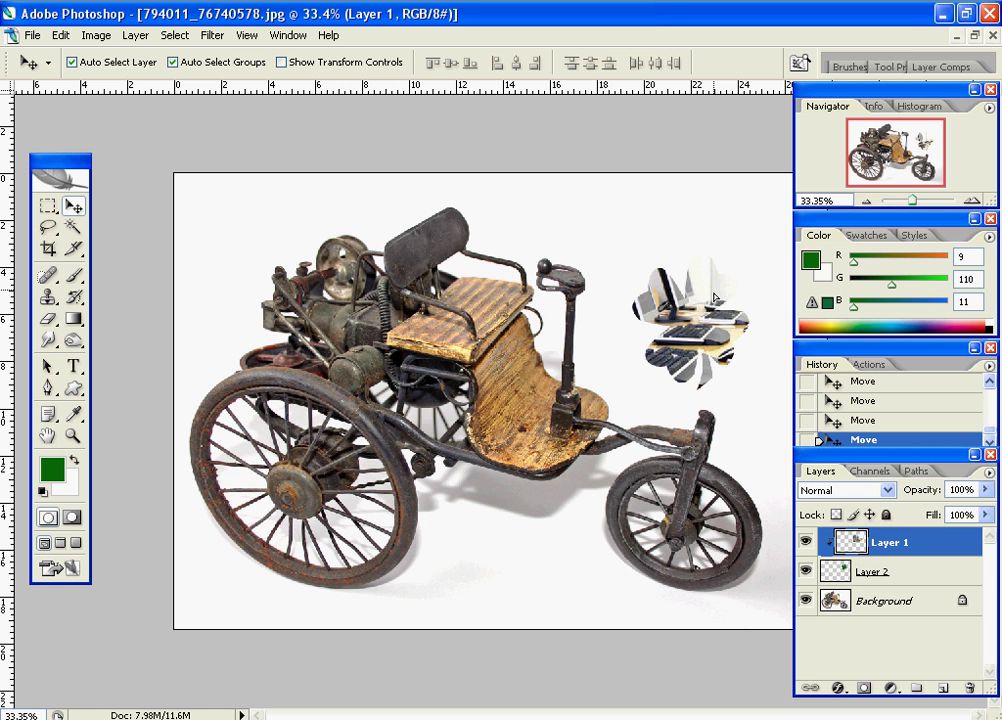
- Enable the Bevel and Emboss and Drop Shadow layer styles on the clover in Layer 2
double_click(975, 573)
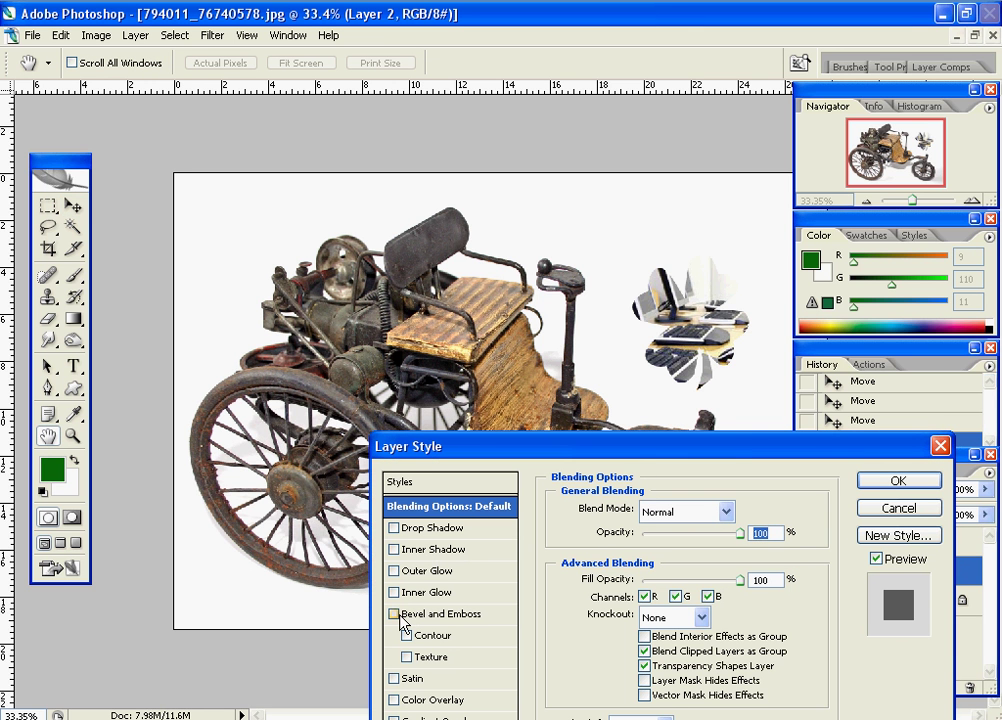
left_click(394, 614)
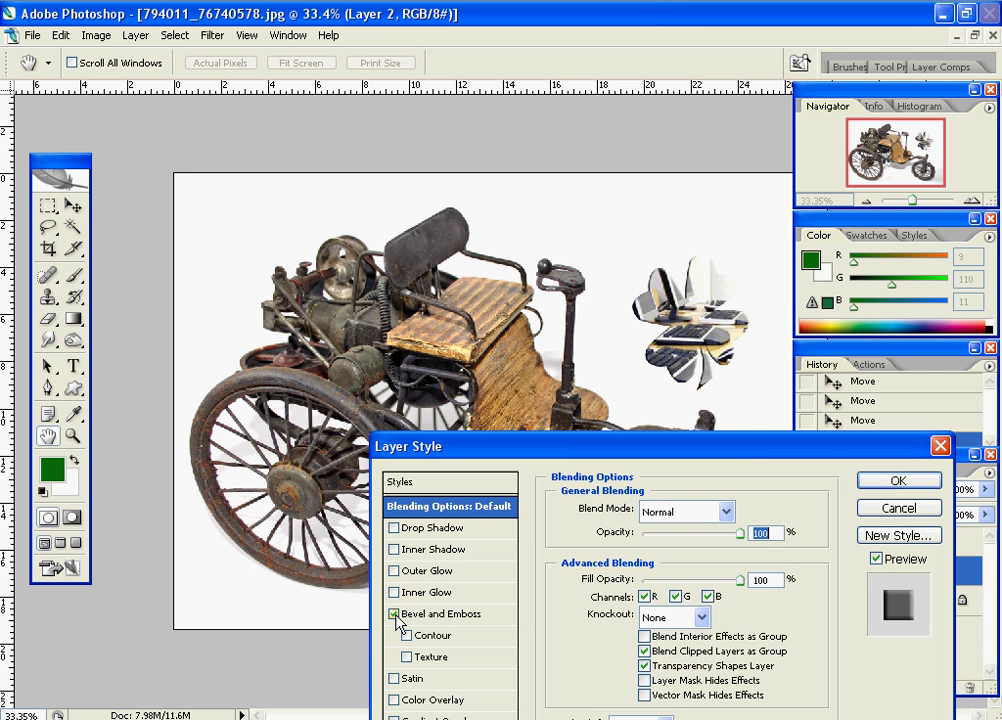
left_click(395, 528)
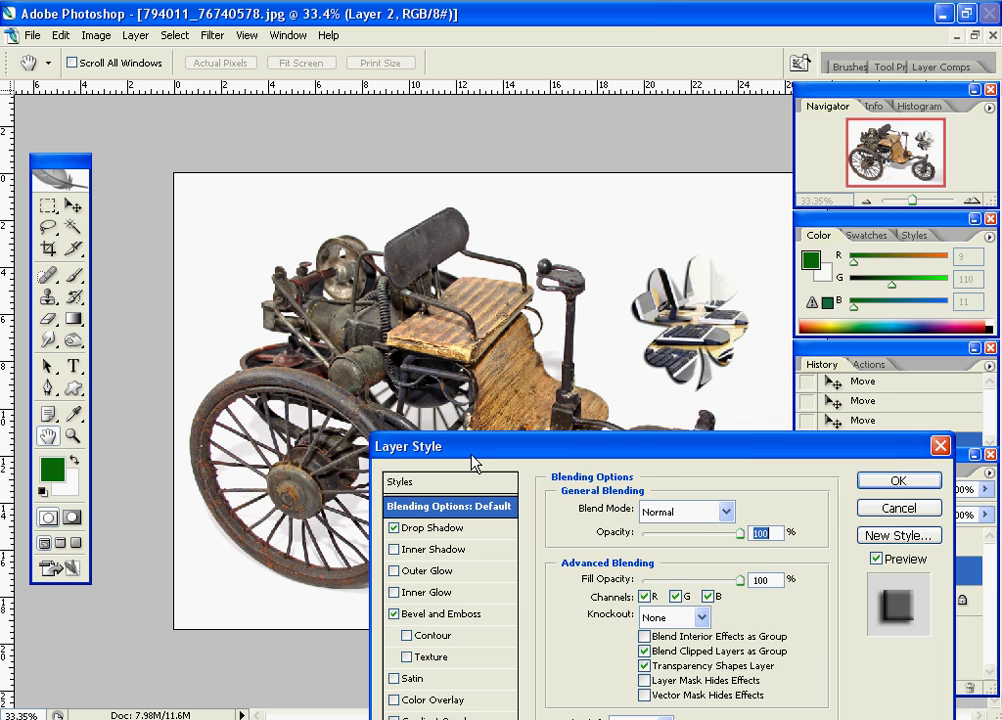
- Add a Stroke style to the clover and set its colour to dark green (H 96, S 93, B 36)
left_click_drag(470, 446, 582, 357)
left_click(507, 676)
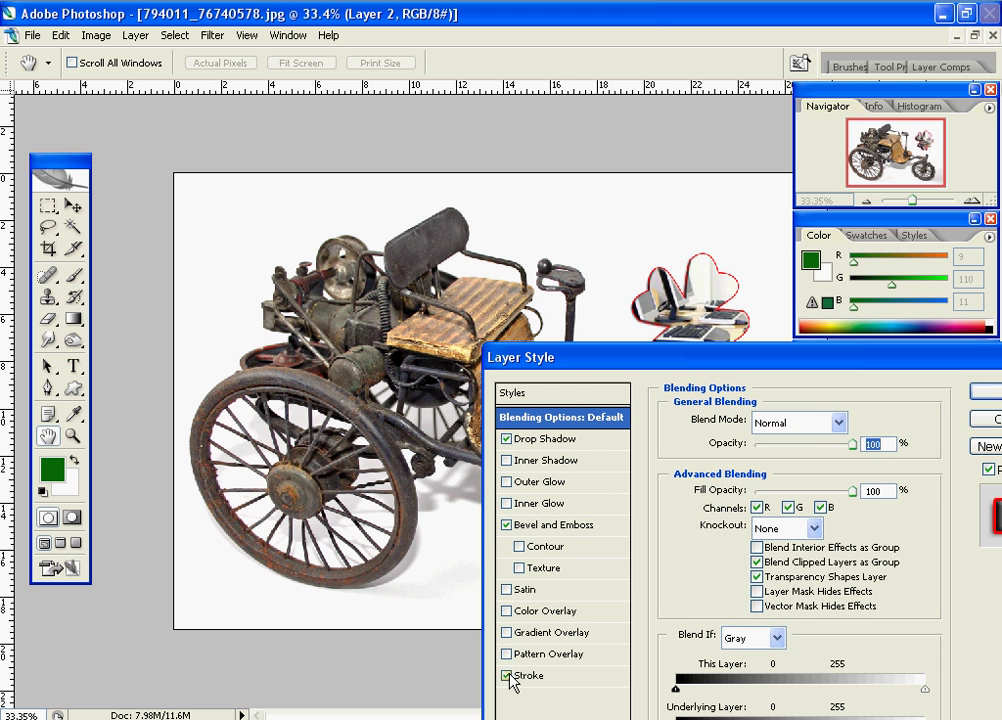
left_click(521, 679)
left_click(712, 551)
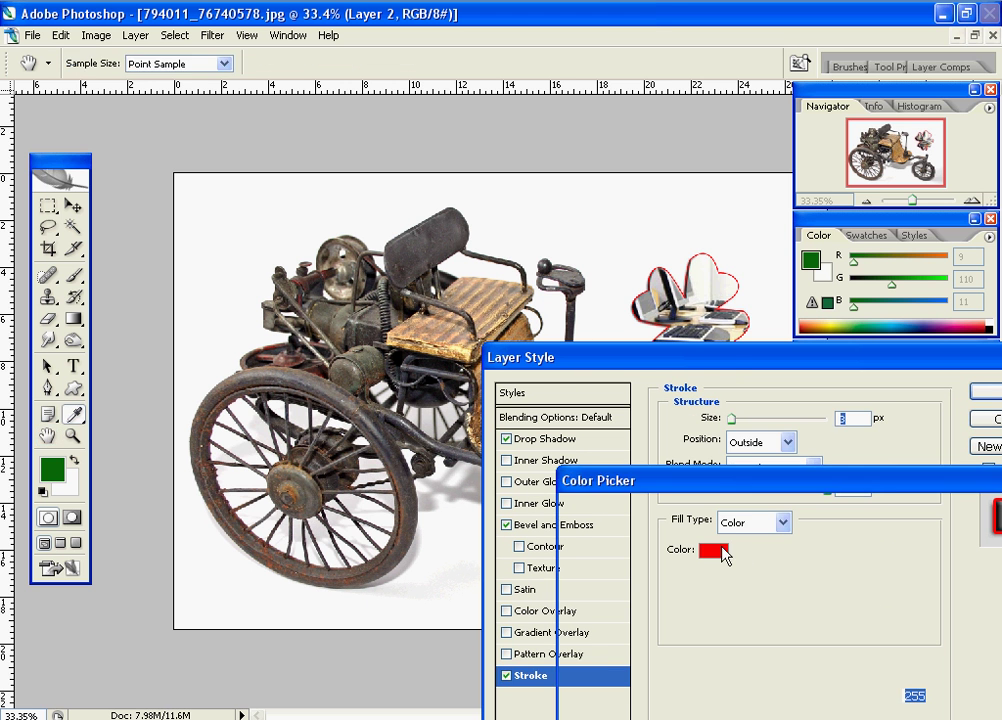
left_click(845, 707)
left_click(801, 680)
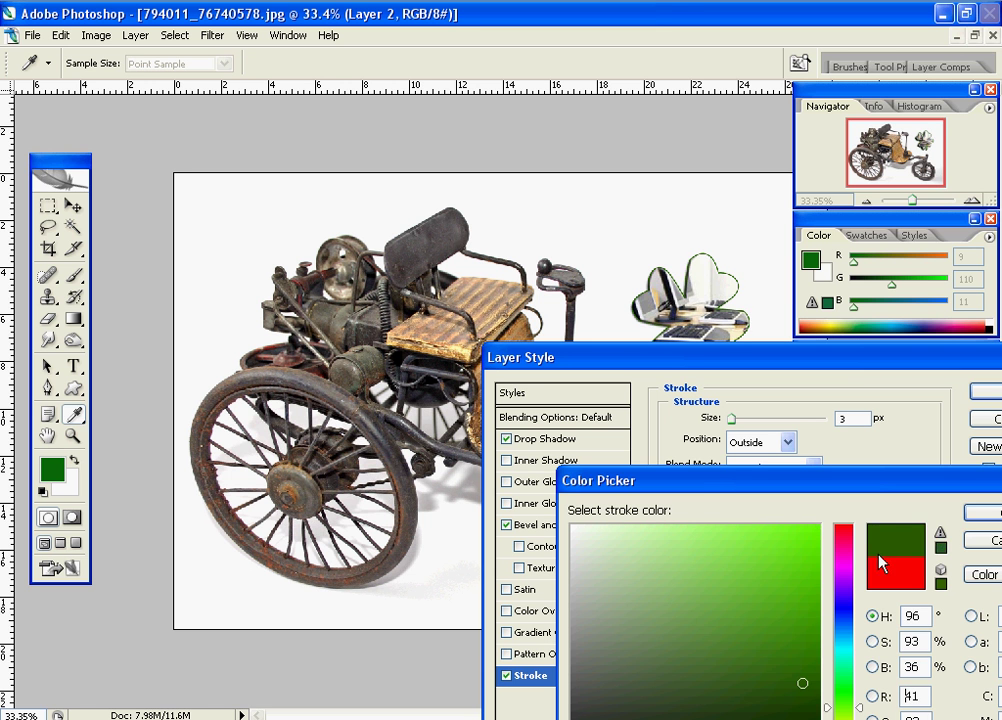
left_click(985, 511)
- Increase the clover's stroke size to 9 px
left_click(861, 419)
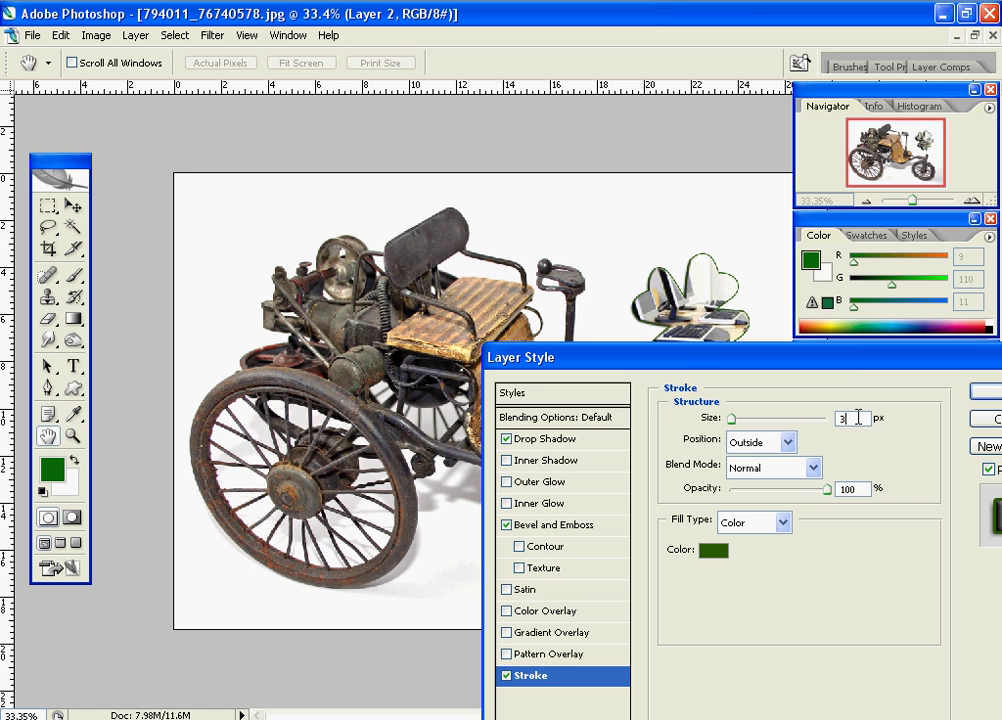
key("Up")
key("Up")
key("Up")
key("Up")
key("Up")
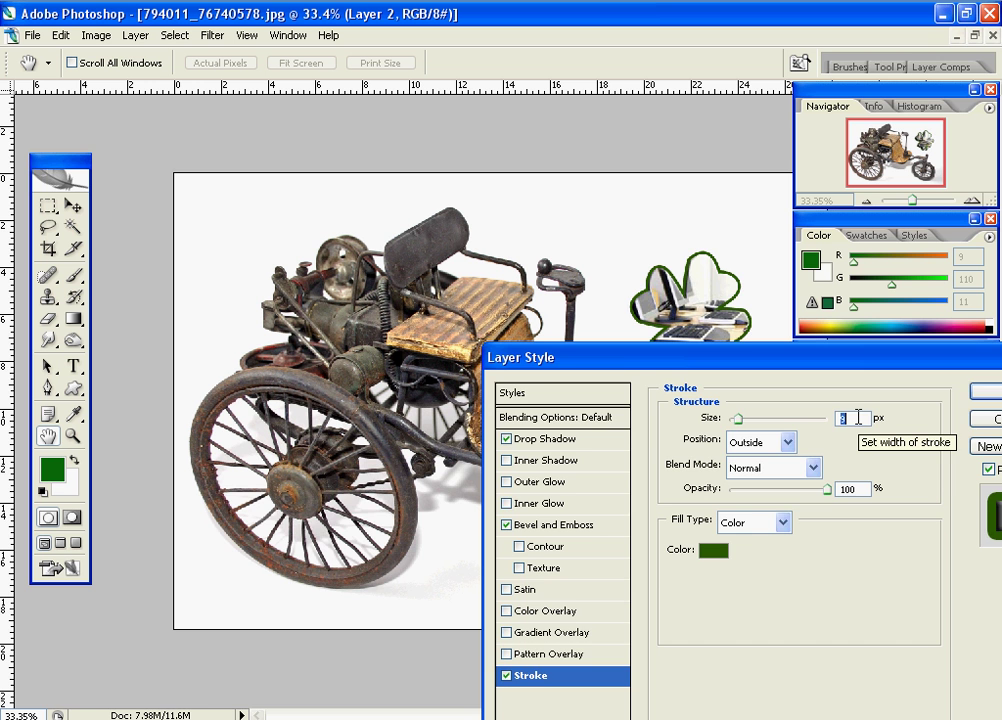
- Reduce the clover's stroke size to 2 px and discard the layer style changes after viewing the Bevel and Emboss settings
left_click_drag(866, 360, 656, 489)
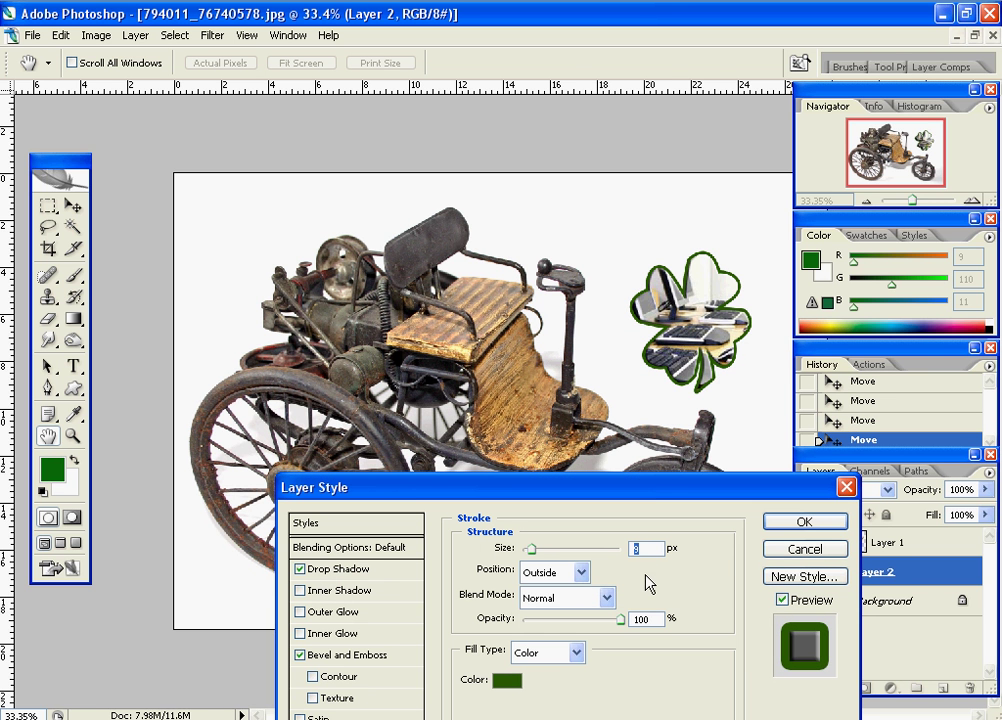
key("Down")
key("Down")
key("Down")
key("Down")
key("Down")
key("Down")
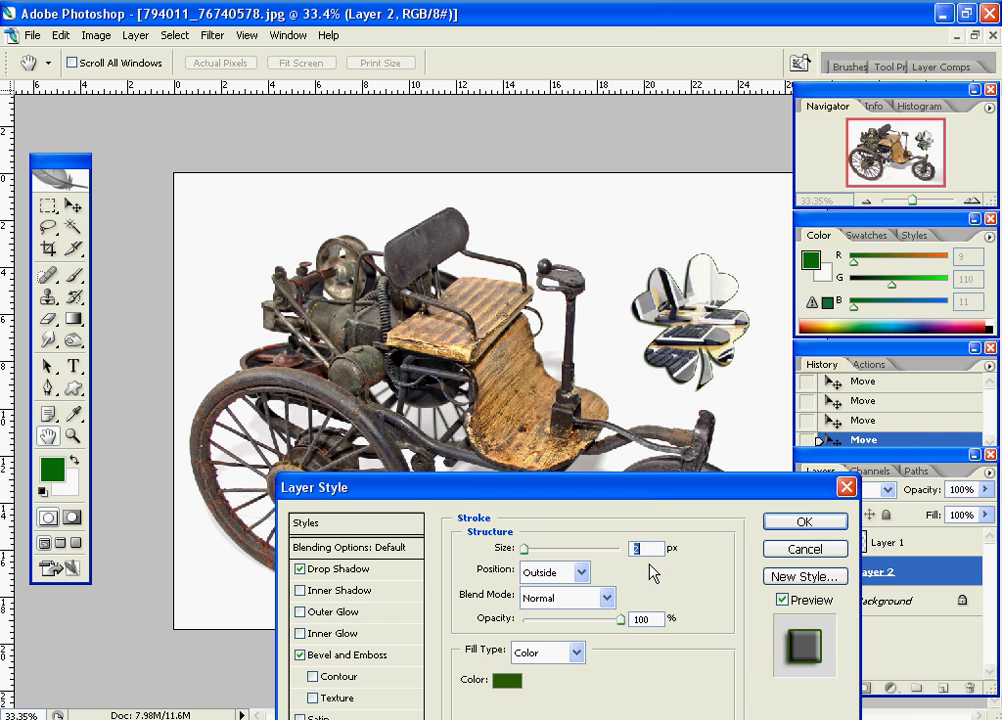
left_click(345, 655)
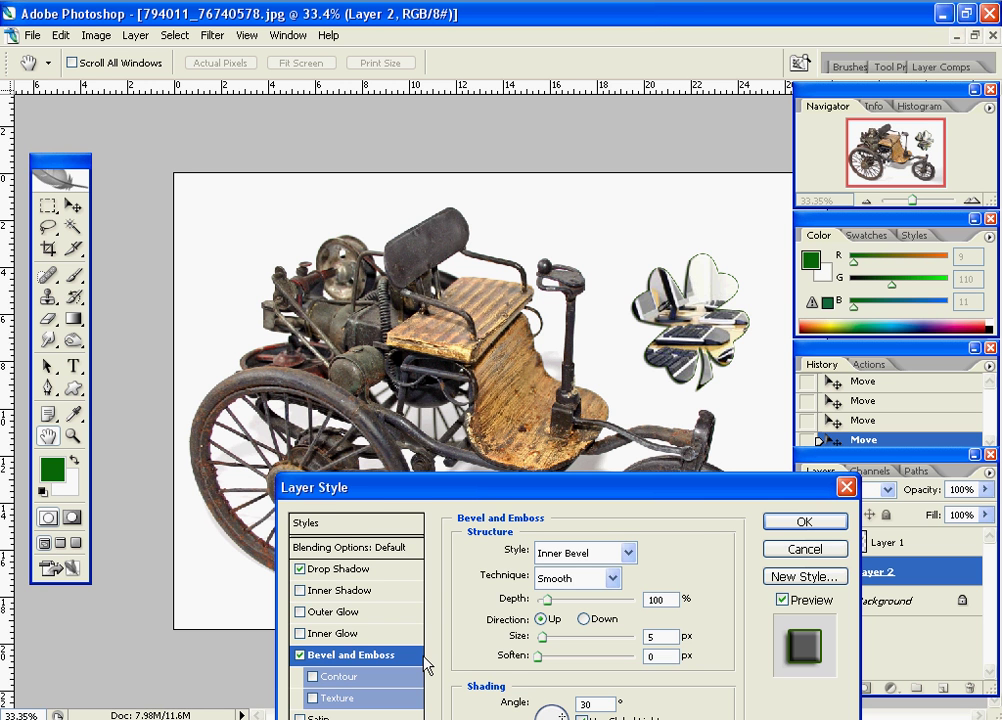
left_click(789, 551)
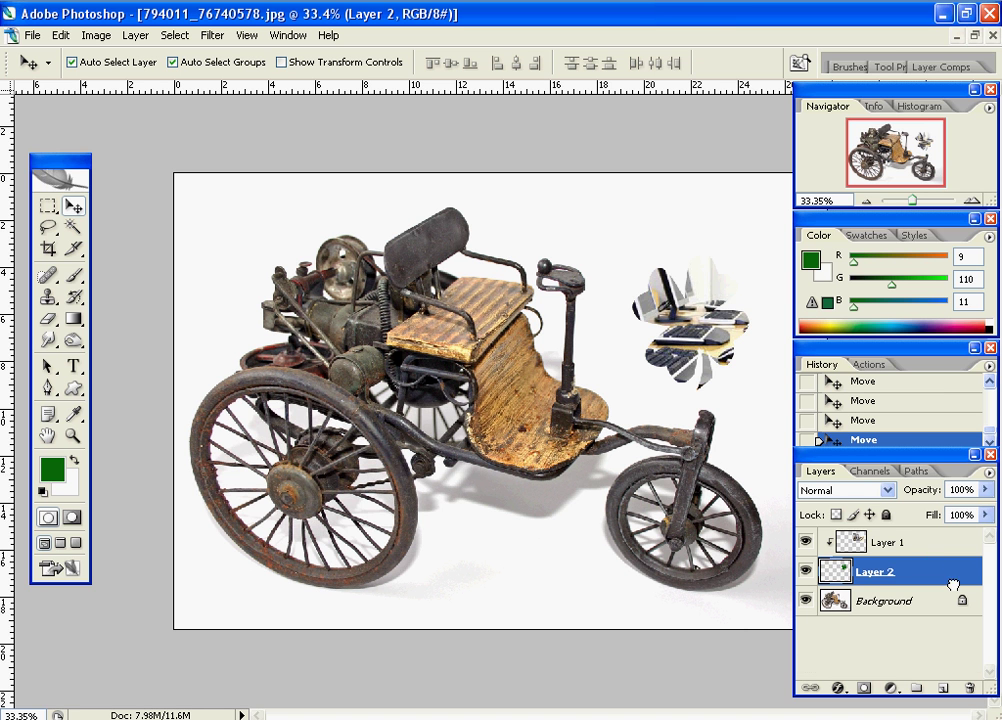
- Delete Layer 2 and Layer 1 so that only the Background layer remains
left_click_drag(955, 578, 968, 688)
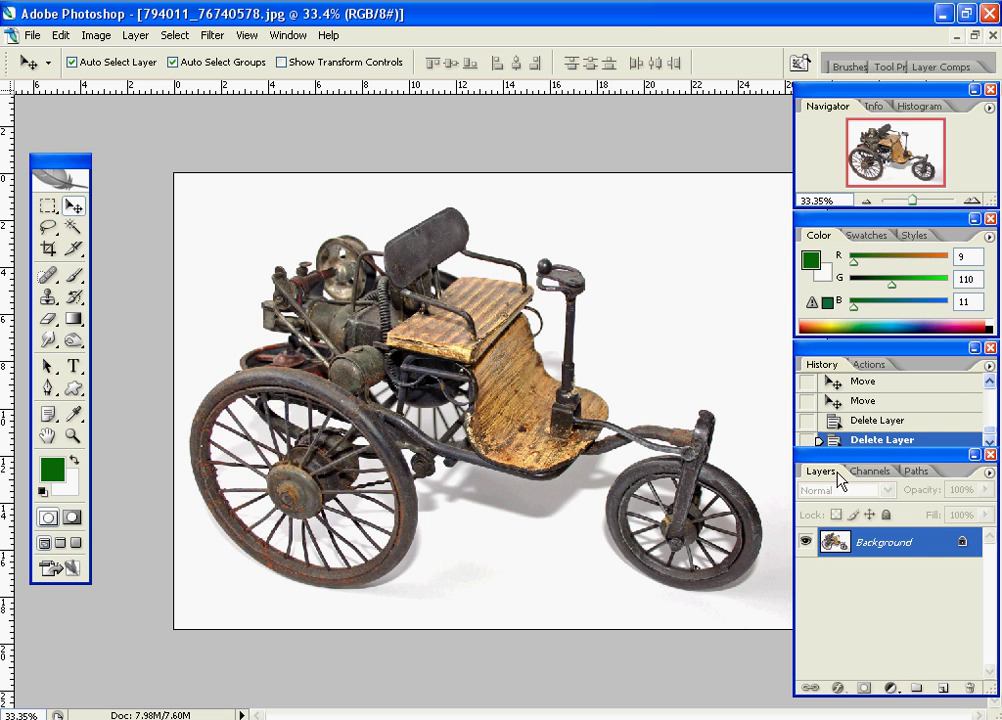
- Examine the image's RGB, Red, Green and Blue channels and return to the layer list
left_click(870, 471)
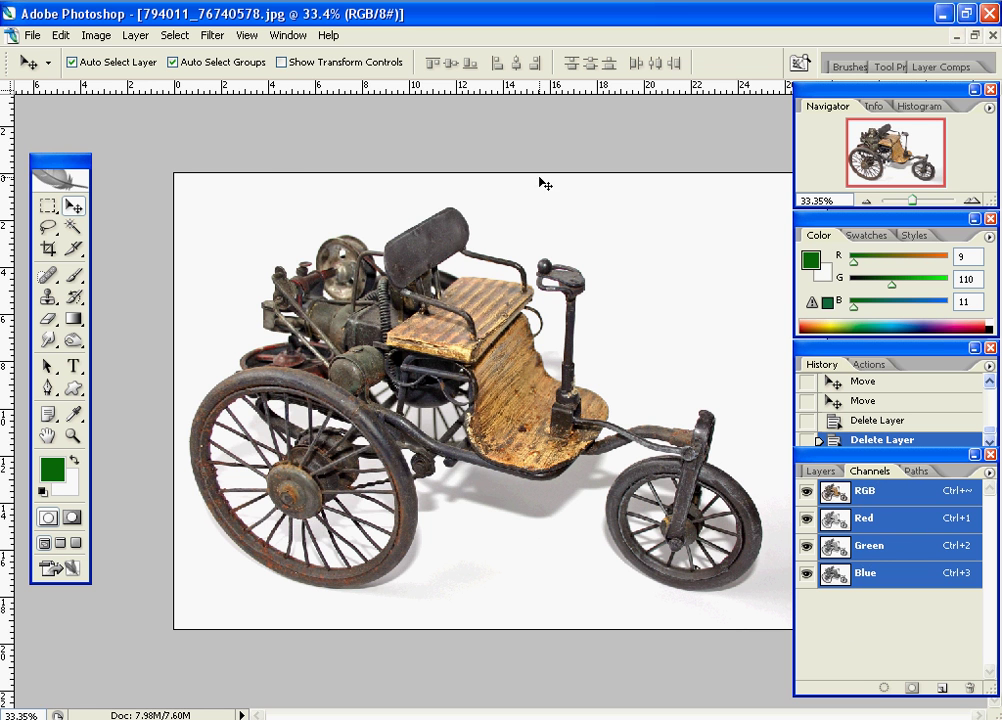
left_click(288, 35)
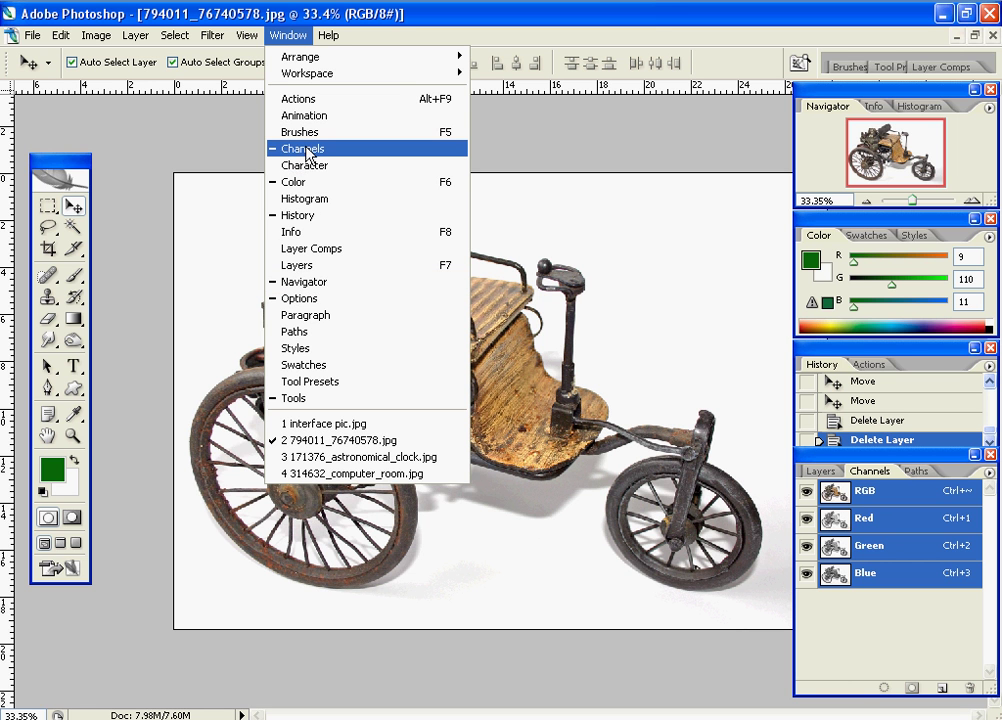
left_click(448, 41)
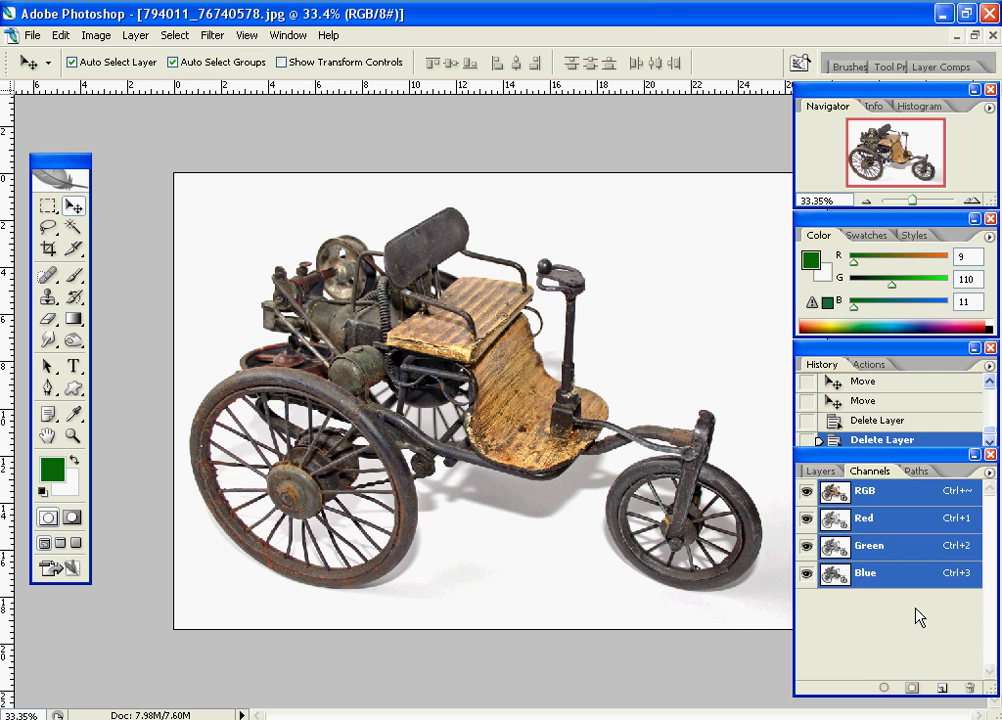
left_click(843, 472)
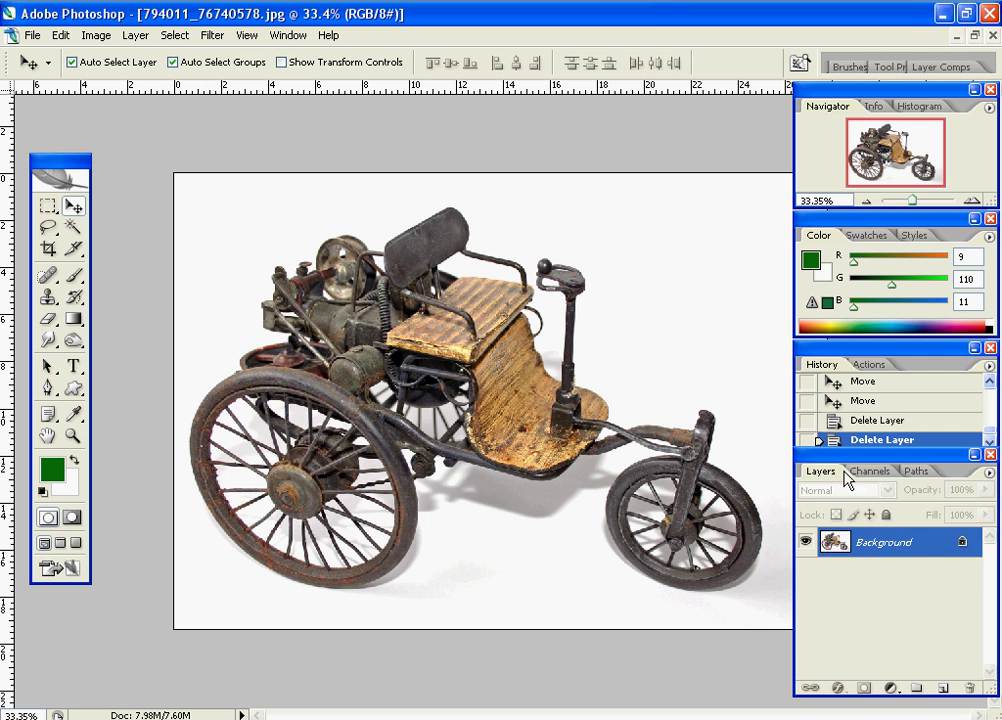
left_click(864, 474)
left_click(822, 472)
- Shift the Navigator palette sideways out of line with the palettes below it
left_click_drag(873, 90, 843, 90)
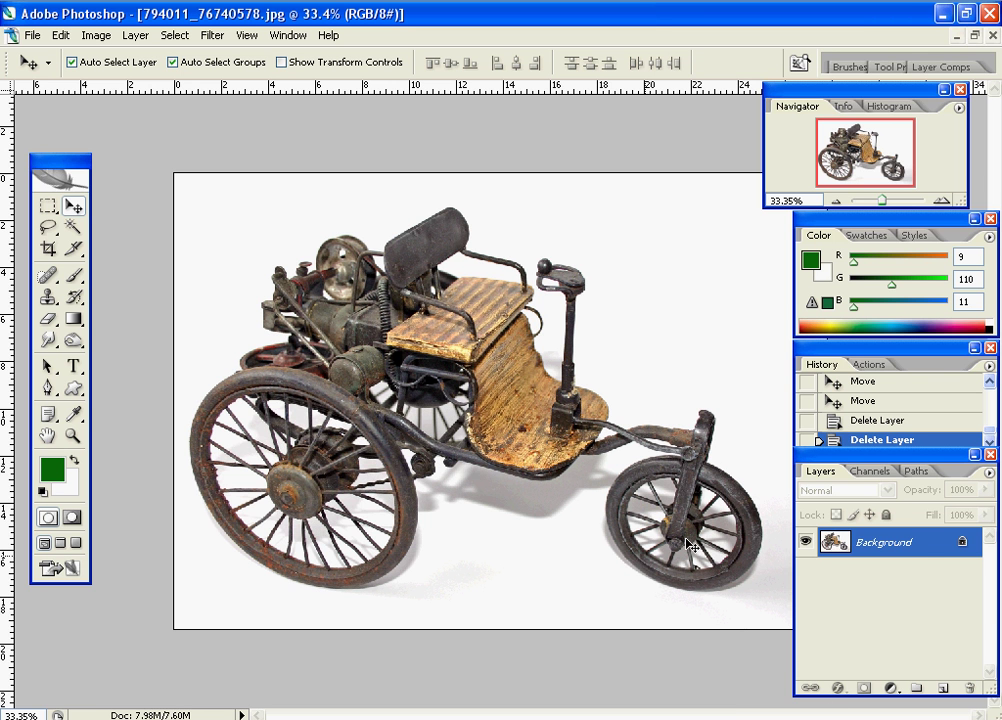
left_click_drag(790, 89, 857, 89)
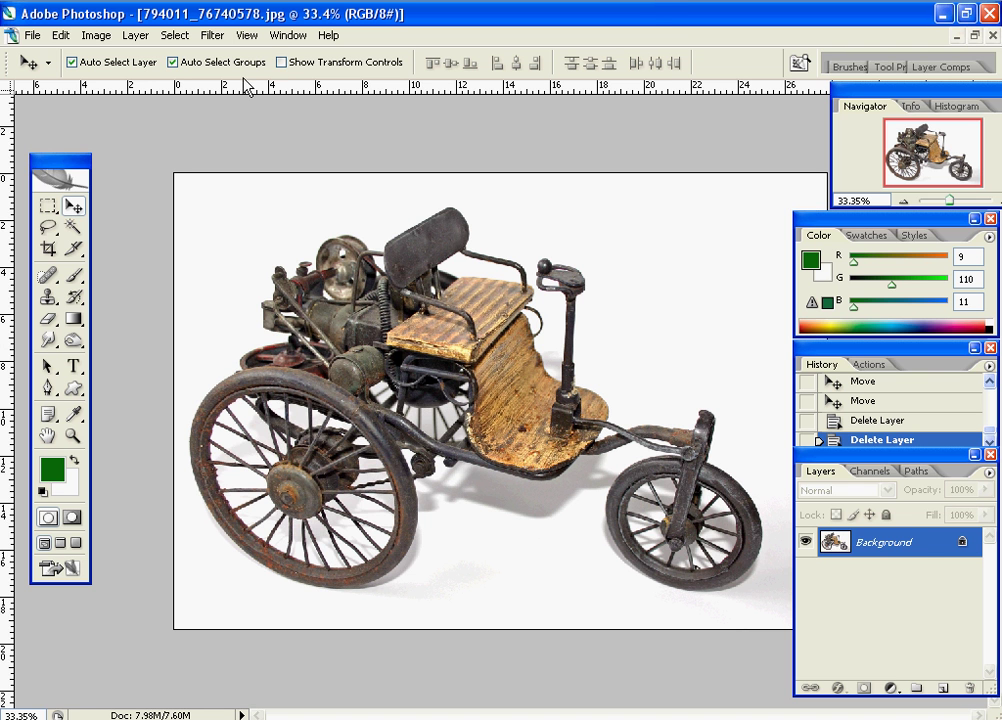
left_click(217, 37)
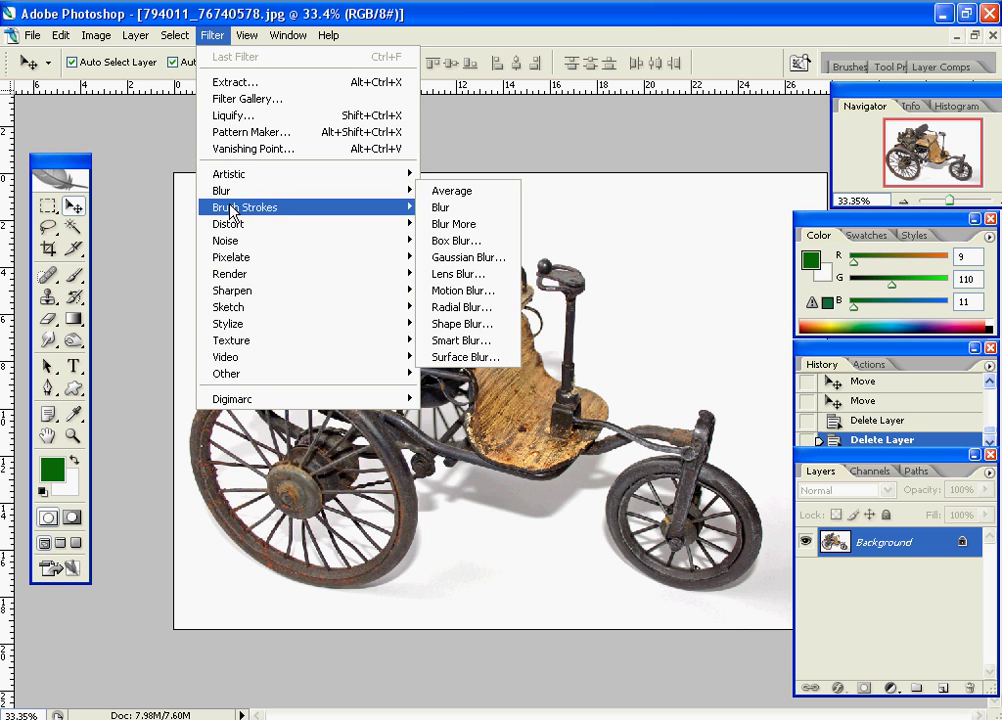
mouse_move(245, 233)
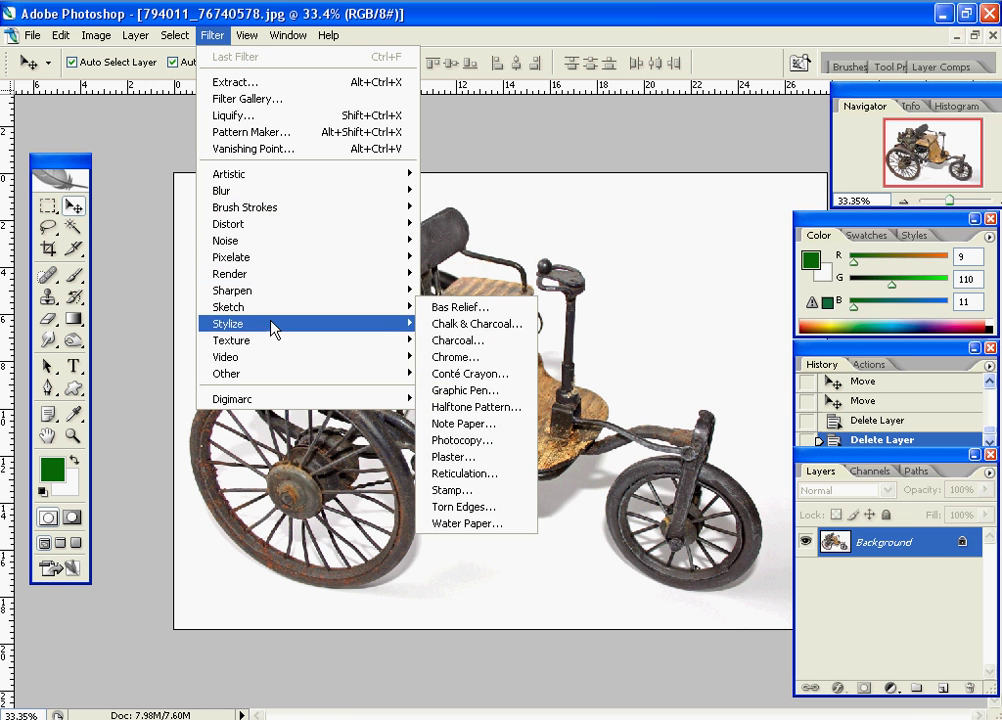
mouse_move(285, 370)
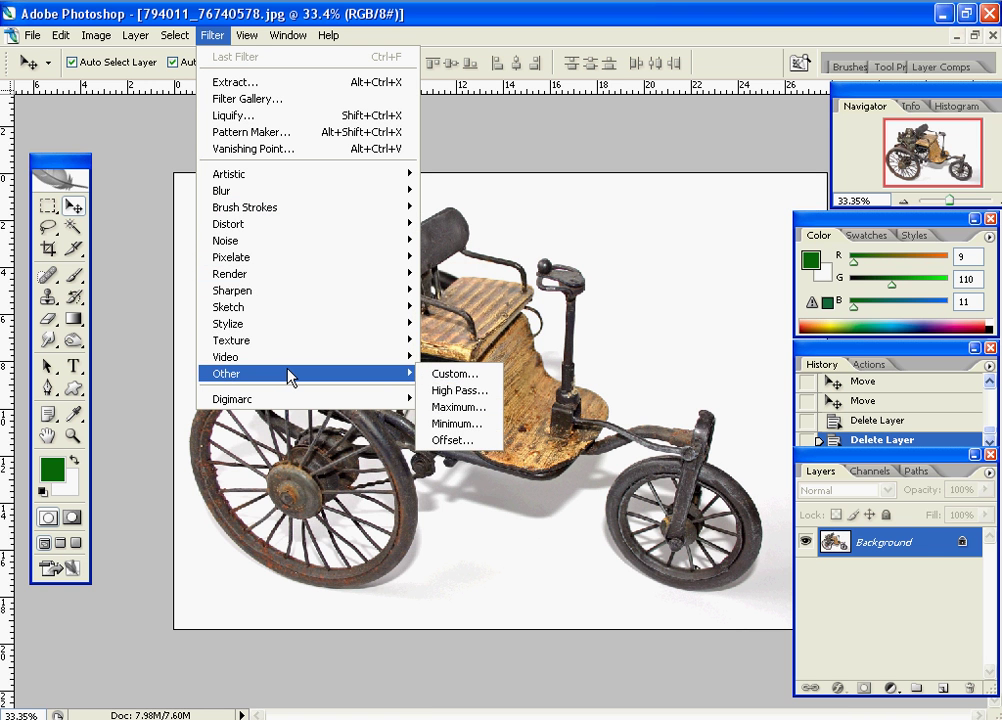
left_click(450, 94)
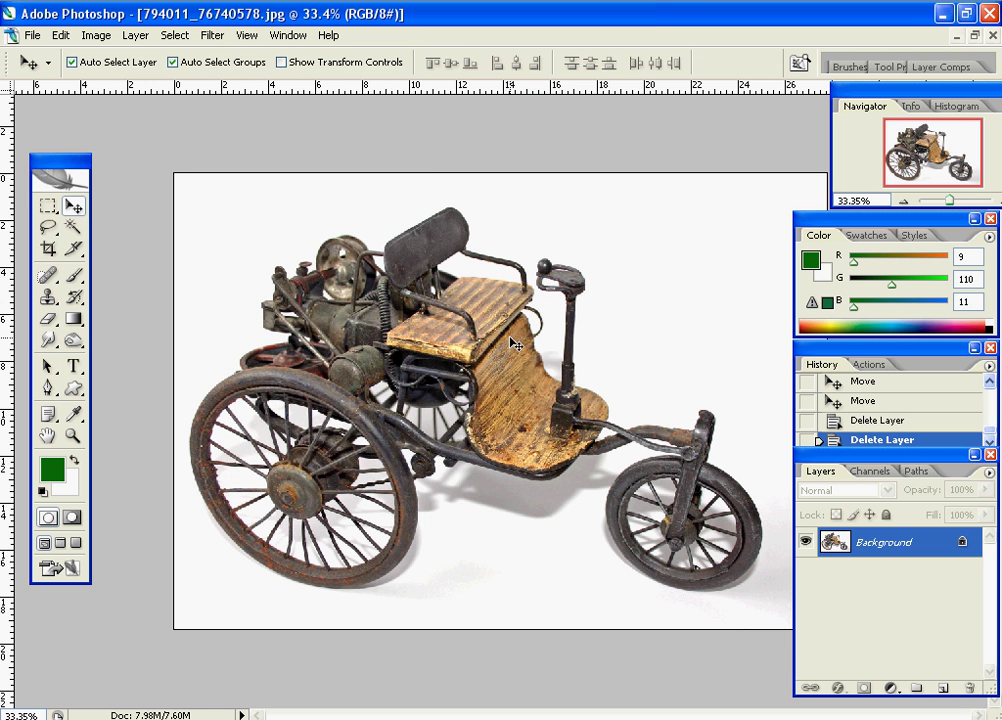
- Inspect the vehicle's seat at actual pixels and its wood grain at 1600%, returning to 100%
left_click(73, 435)
right_click(413, 309)
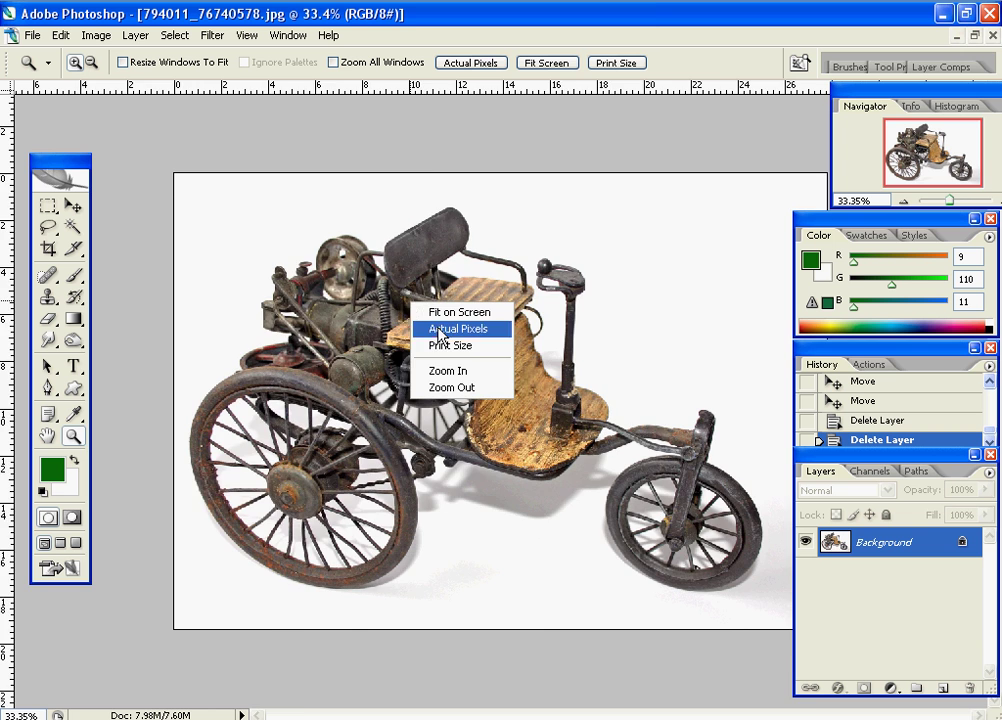
left_click(420, 328)
left_click_drag(323, 219, 513, 512)
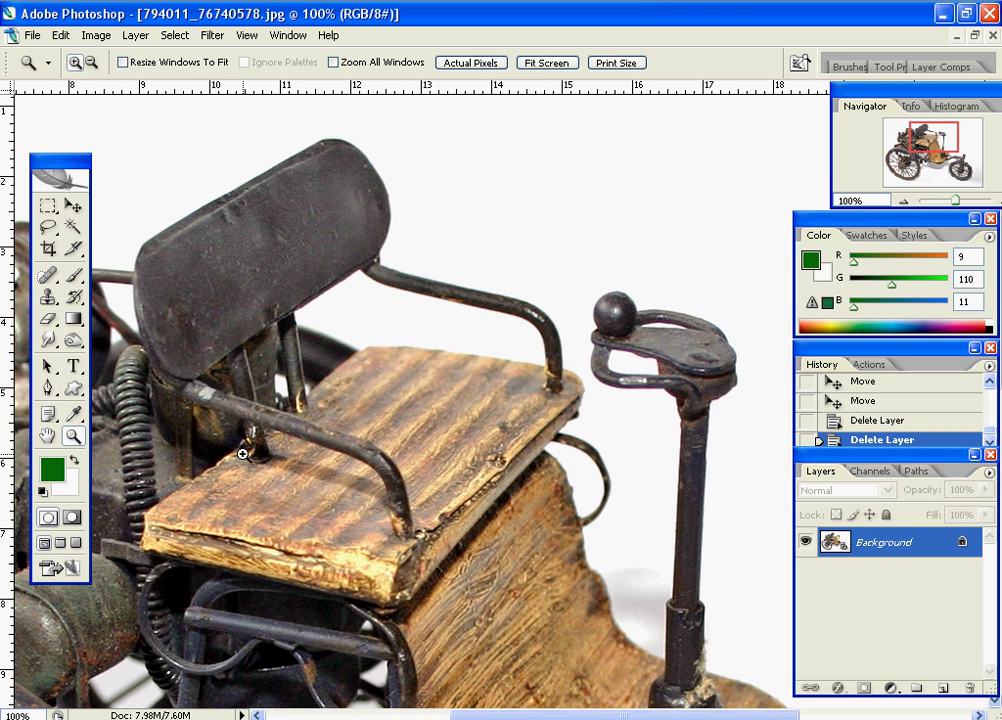
left_click_drag(279, 517, 331, 527)
right_click(446, 431)
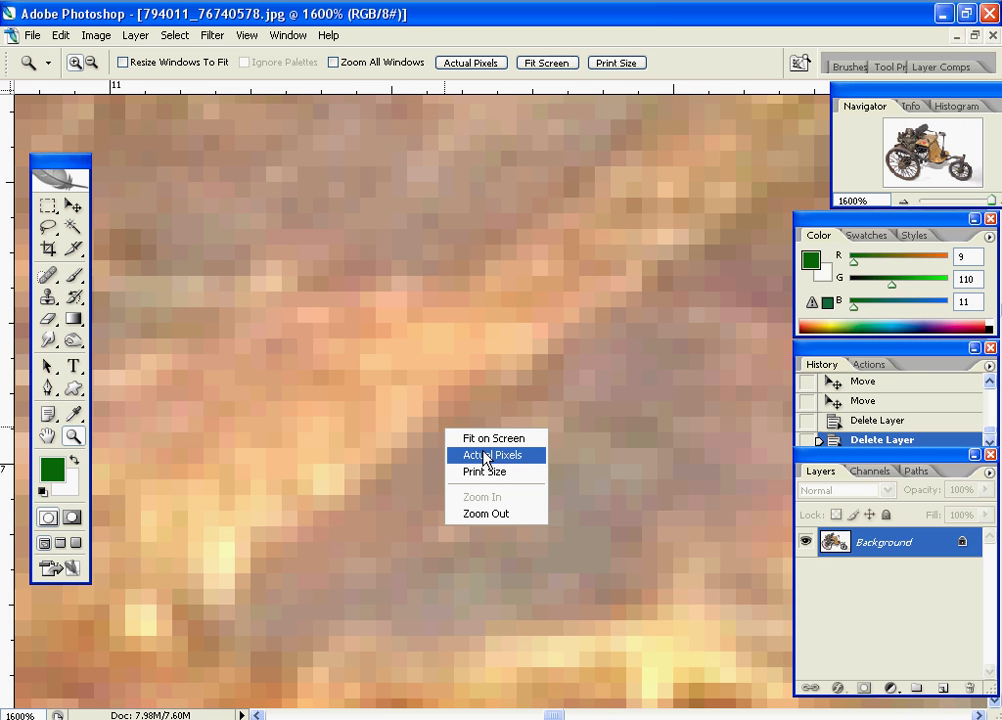
left_click(485, 456)
left_click_drag(593, 380, 360, 410)
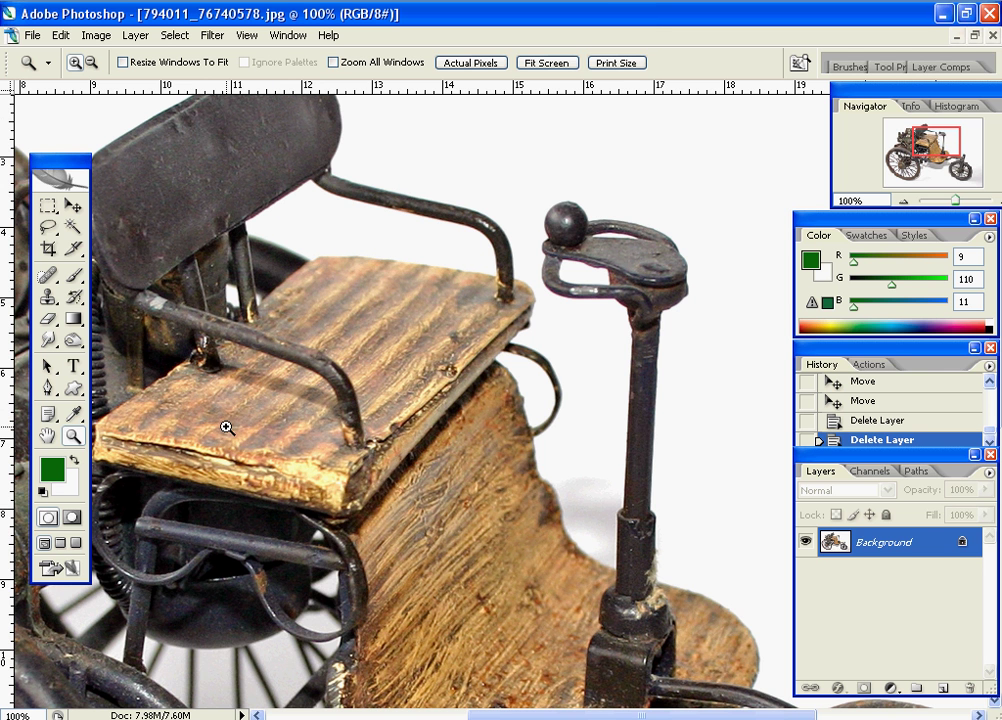
- Select a rectangular area over the wooden seat and steering post and open the Glass distort filter on it
left_click(47, 206)
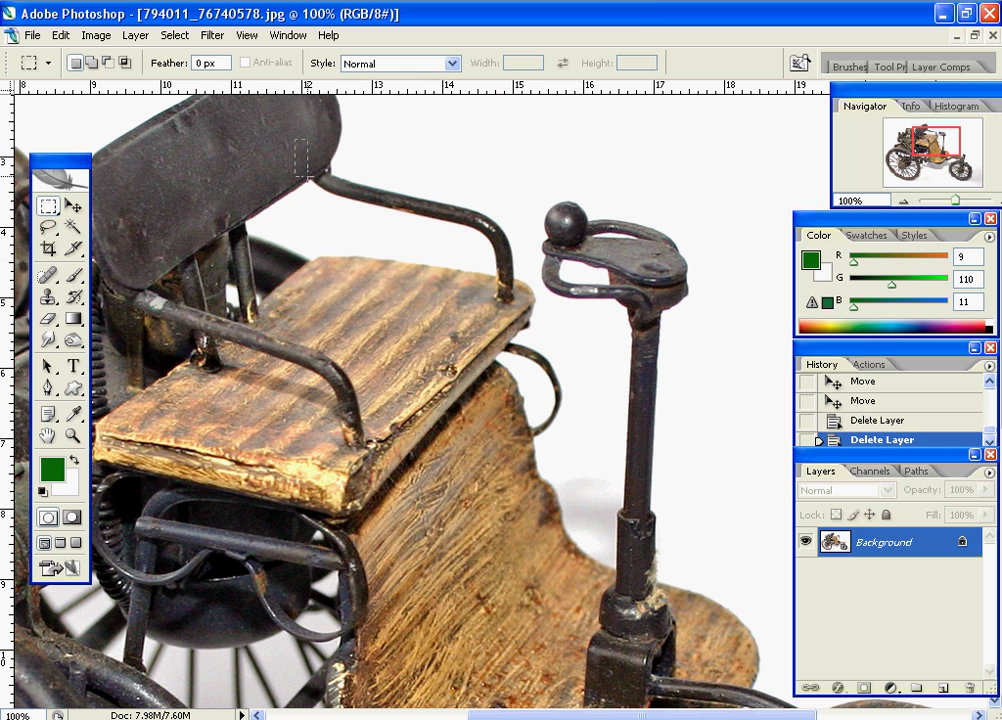
left_click_drag(308, 178, 644, 557)
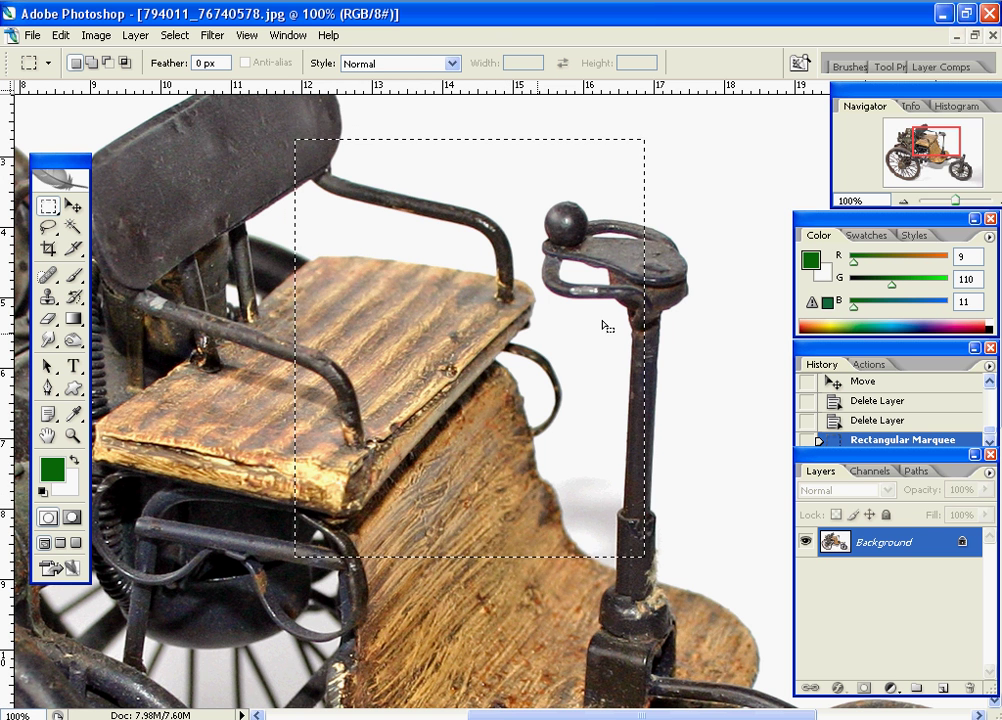
left_click(211, 39)
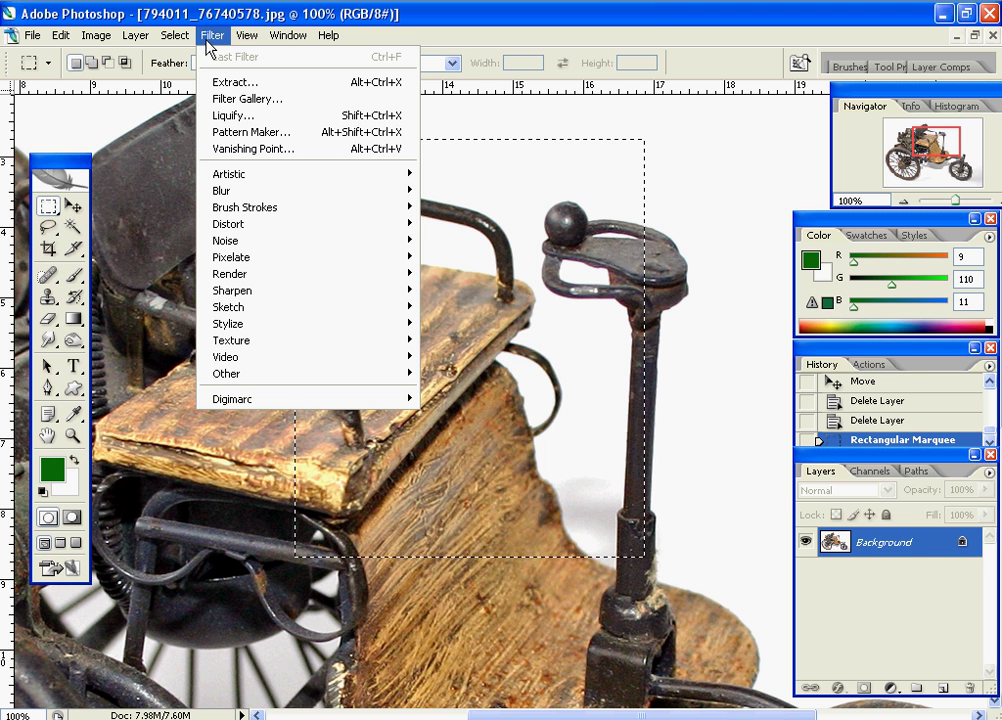
mouse_move(245, 230)
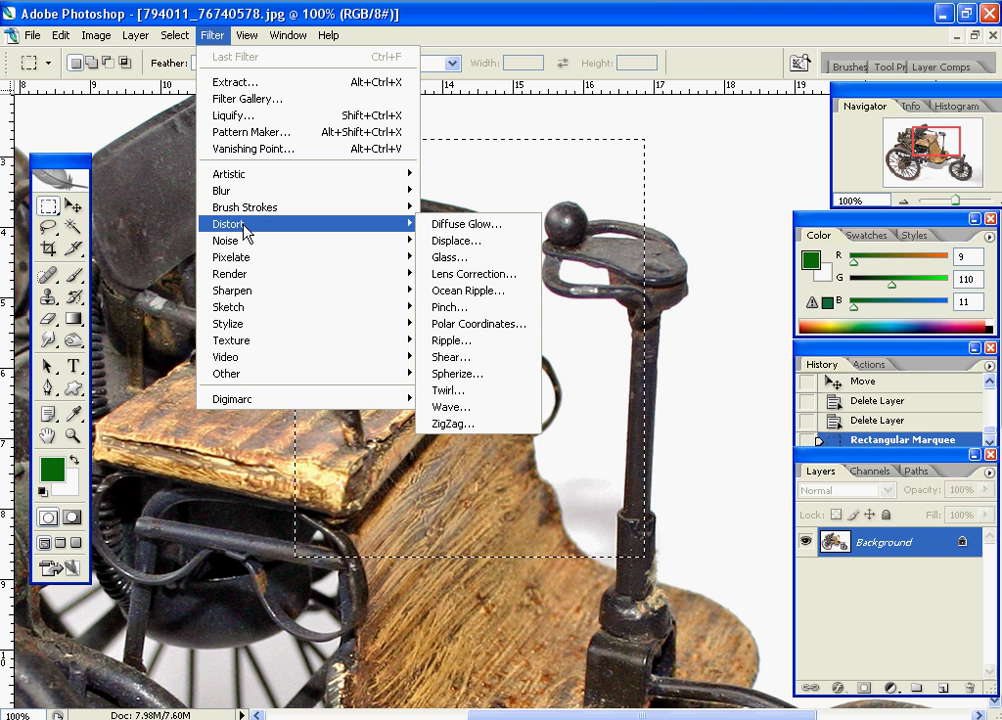
left_click(466, 262)
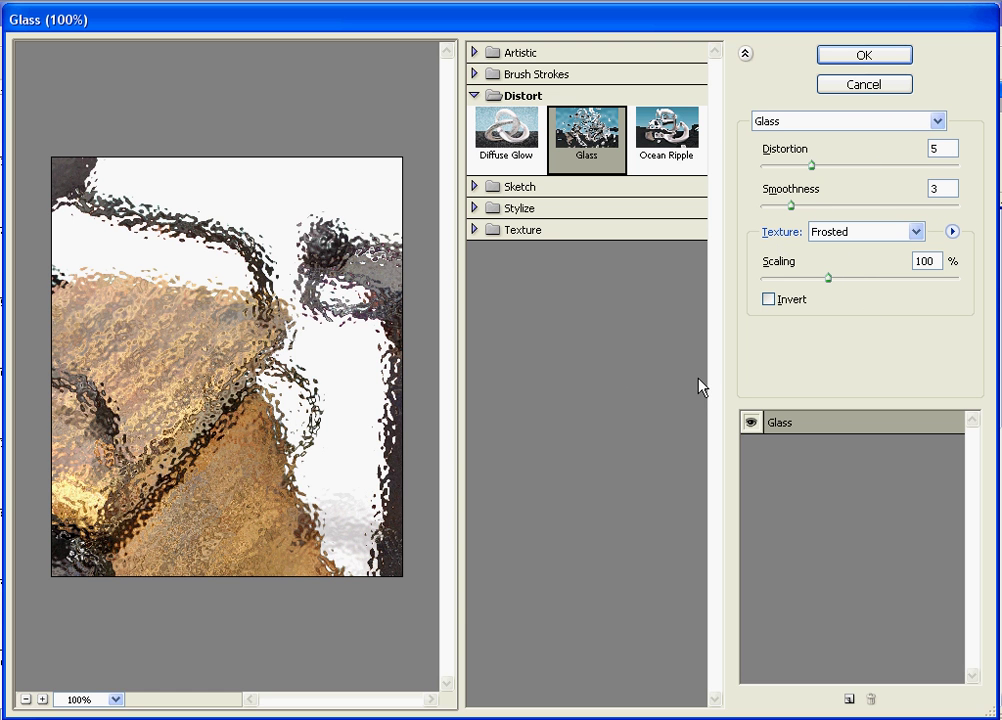
- Compare the Diffuse Glow, Glass and Ocean Ripple distort previews on the selected area, ending with Glass chosen
left_click(506, 130)
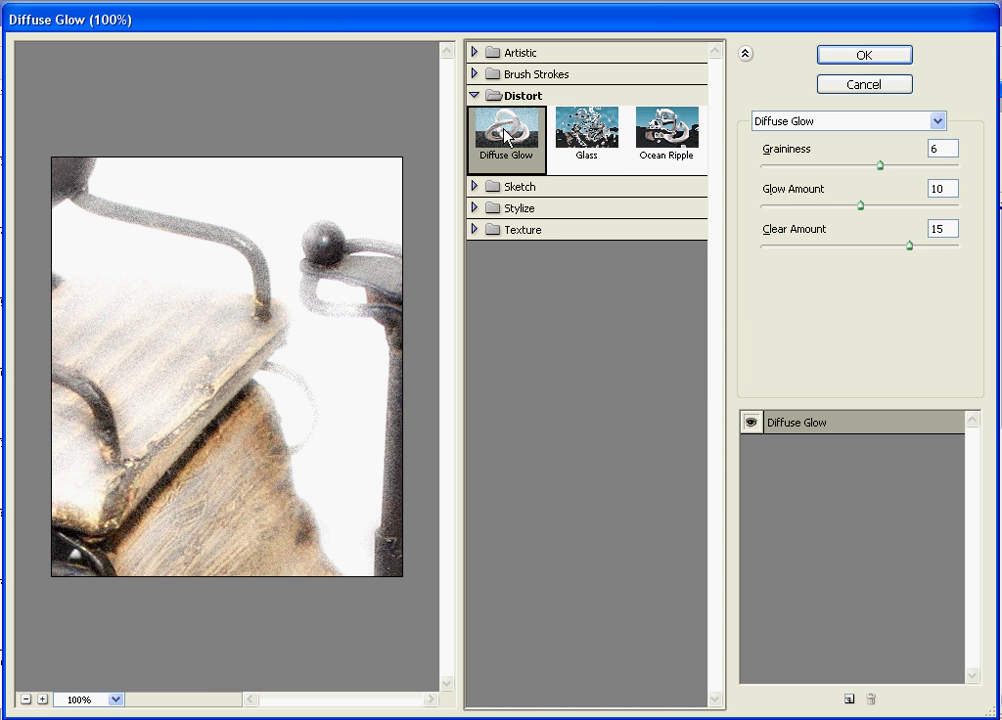
left_click(586, 130)
left_click(660, 140)
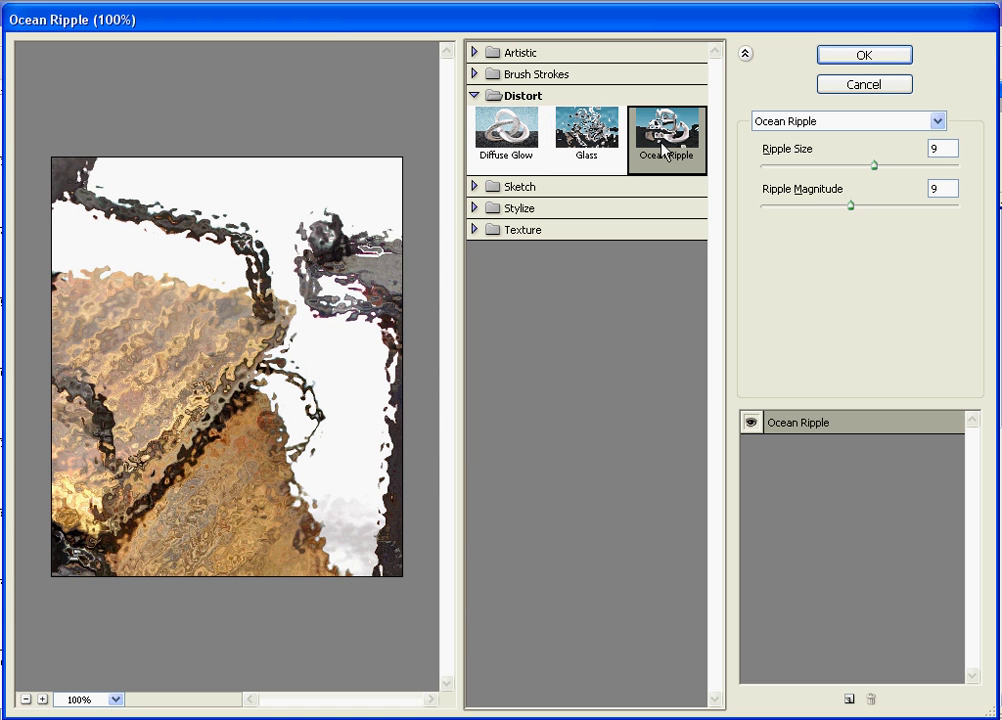
left_click(590, 135)
left_click(524, 146)
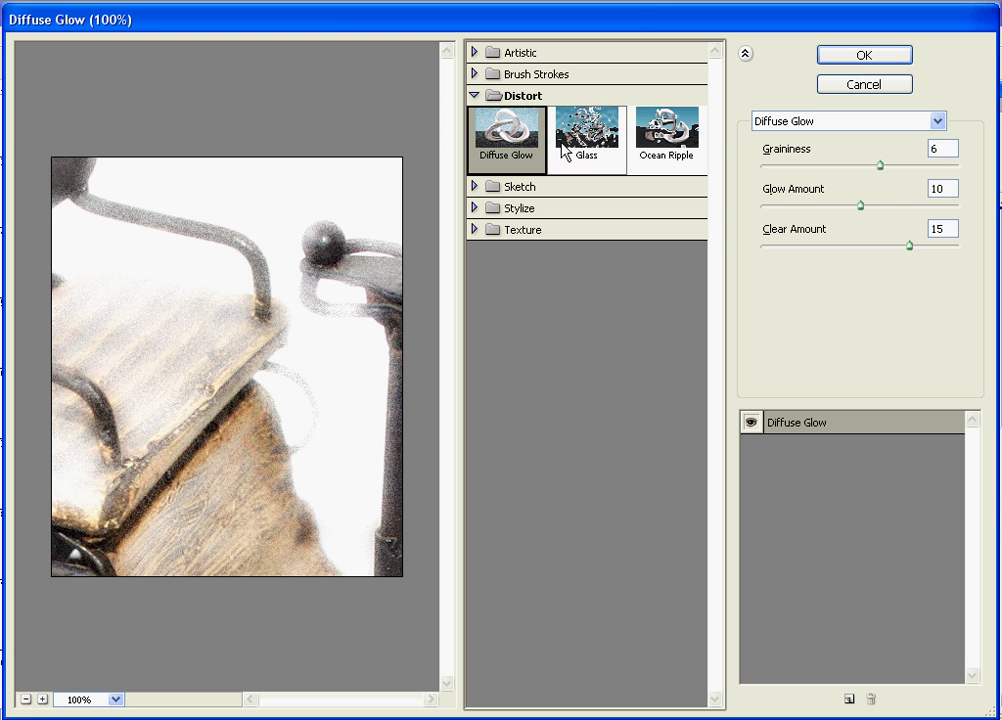
left_click(586, 150)
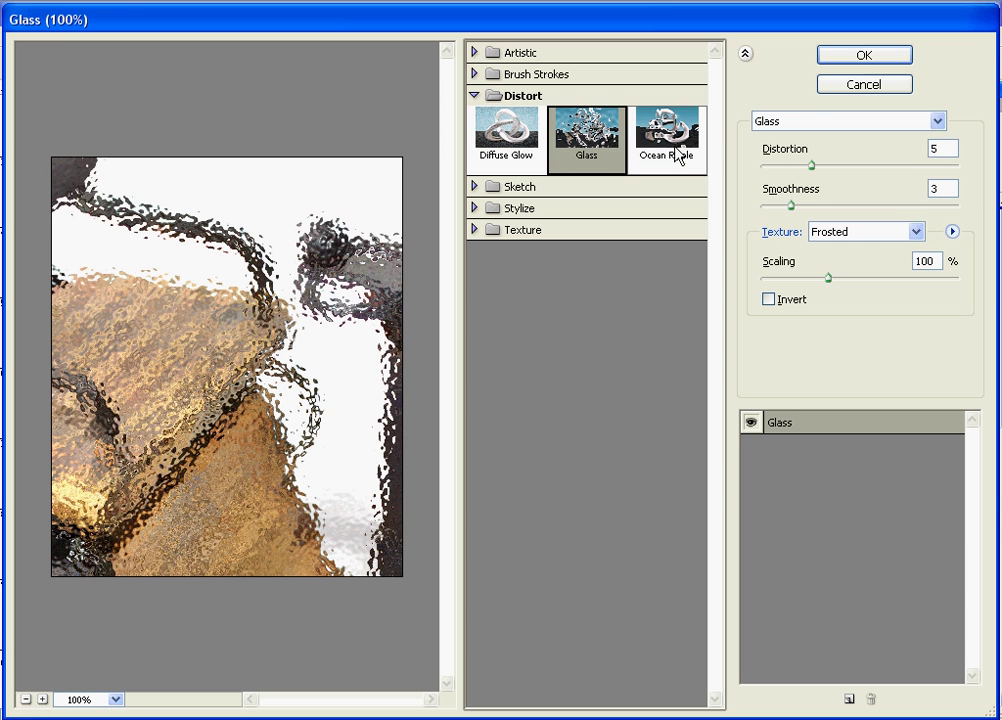
left_click(655, 152)
left_click(602, 150)
left_click(645, 148)
left_click(586, 150)
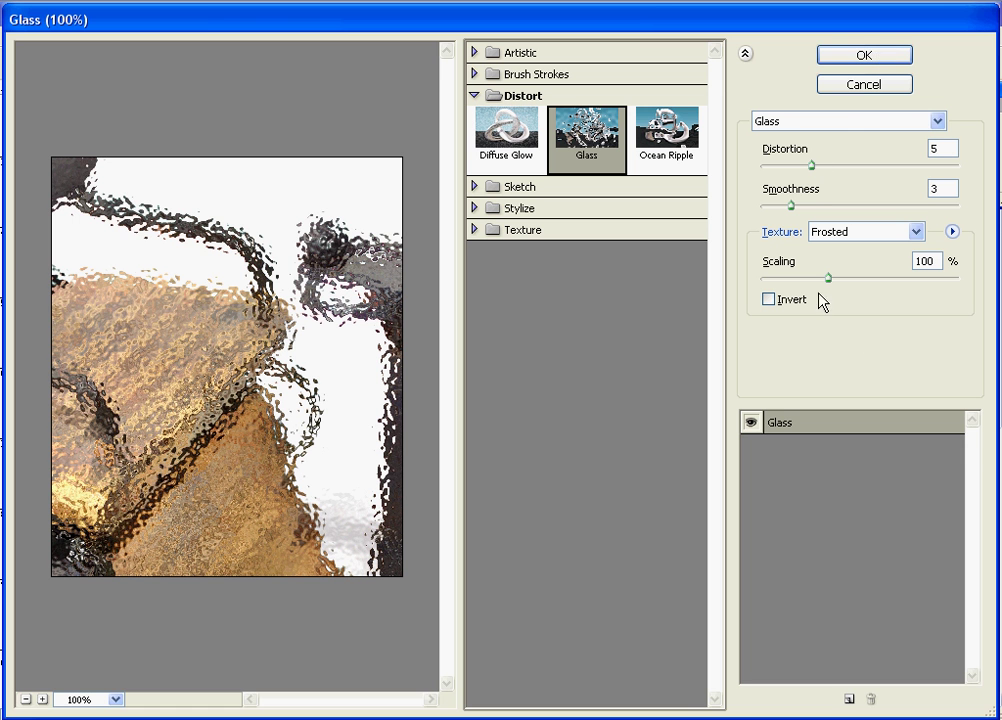
- Apply the Glass filter with distortion 5, smoothness 3 and Frosted texture at 100% scaling, and deselect the area
left_click(864, 55)
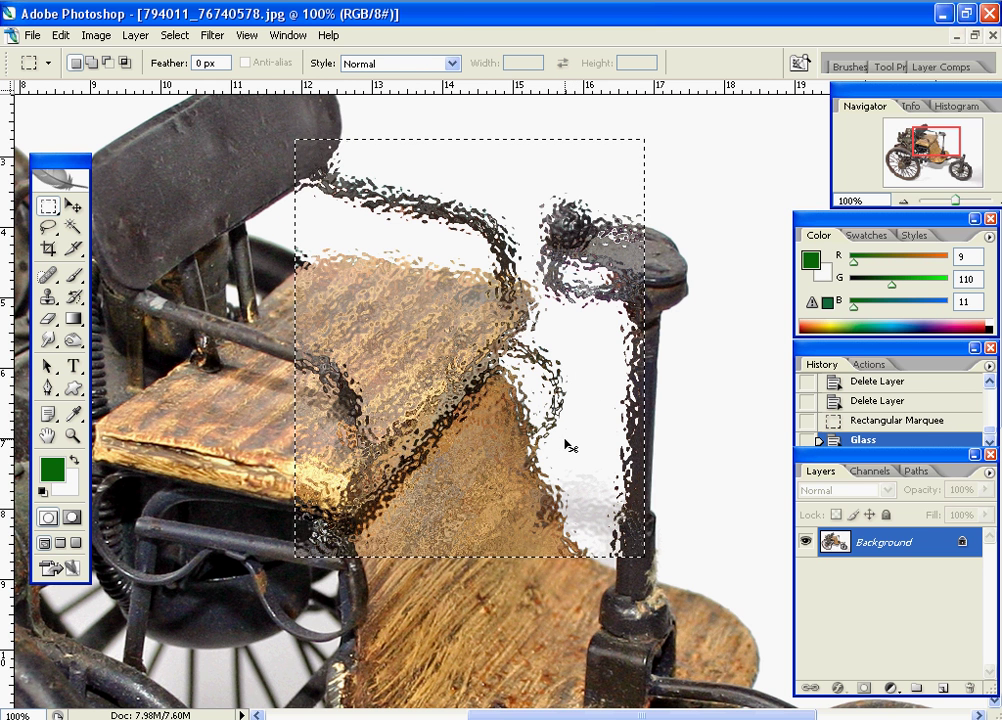
key("ctrl+d")
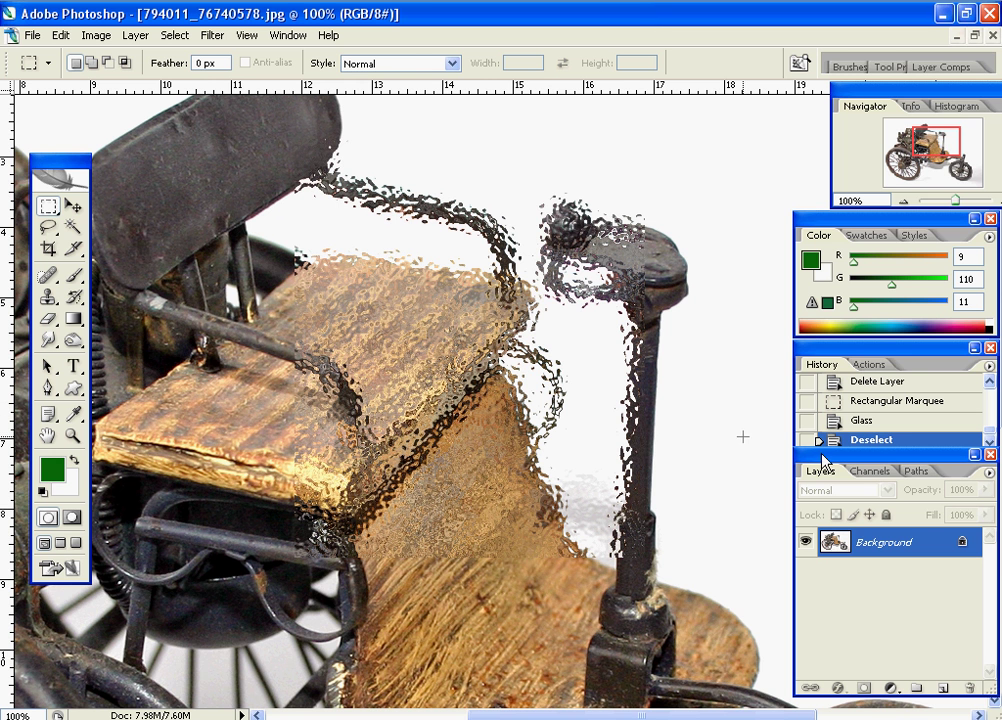
left_click(213, 36)
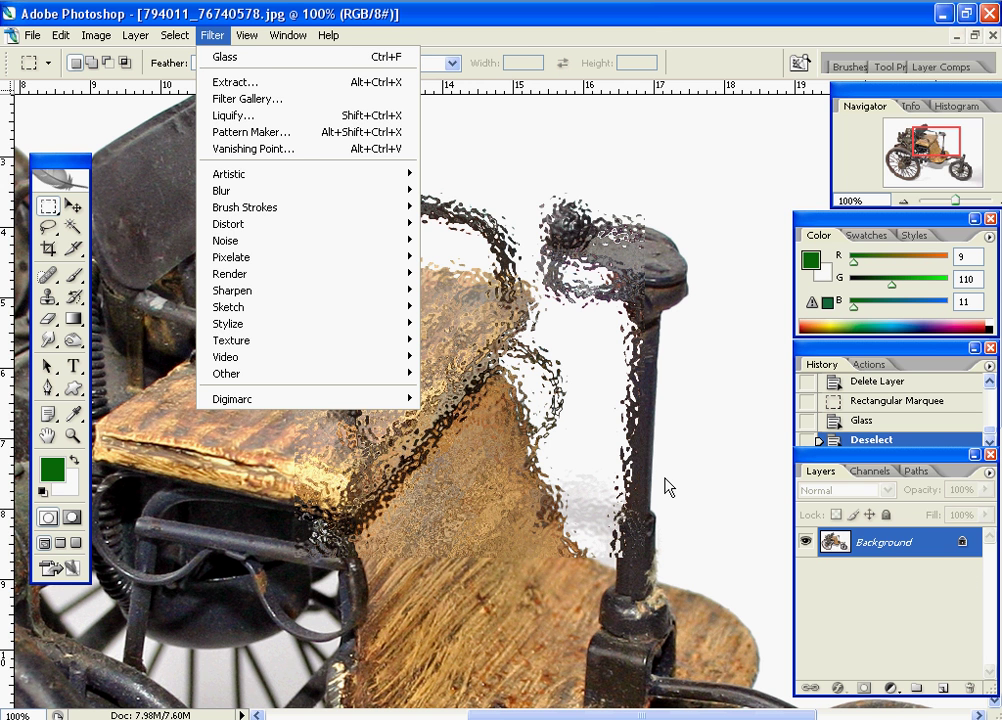
left_click(519, 44)
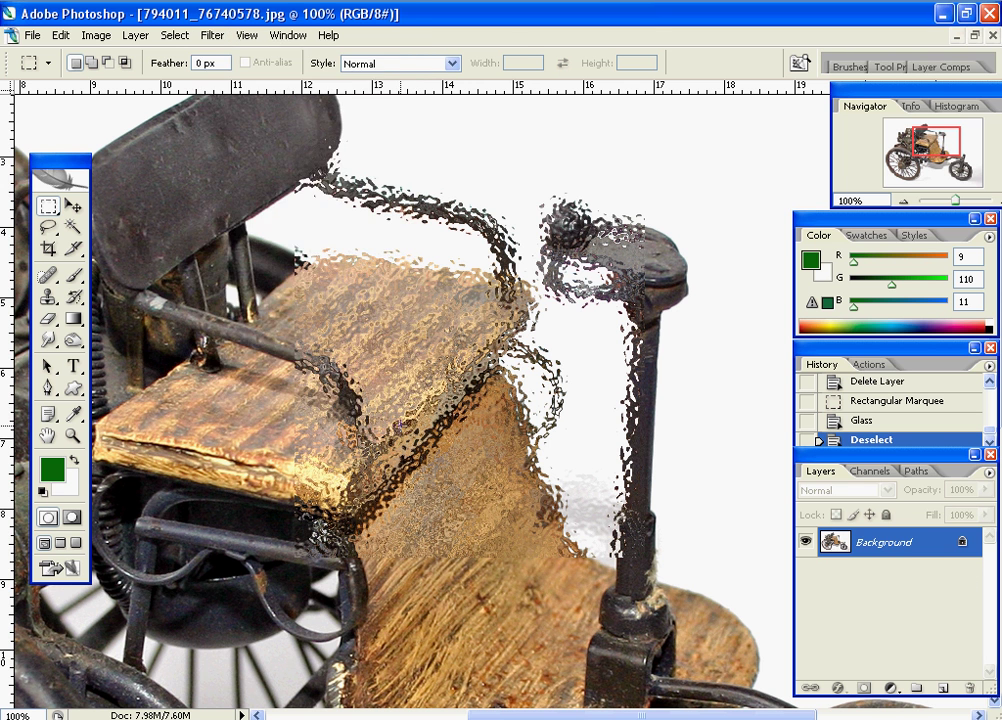
left_click(874, 474)
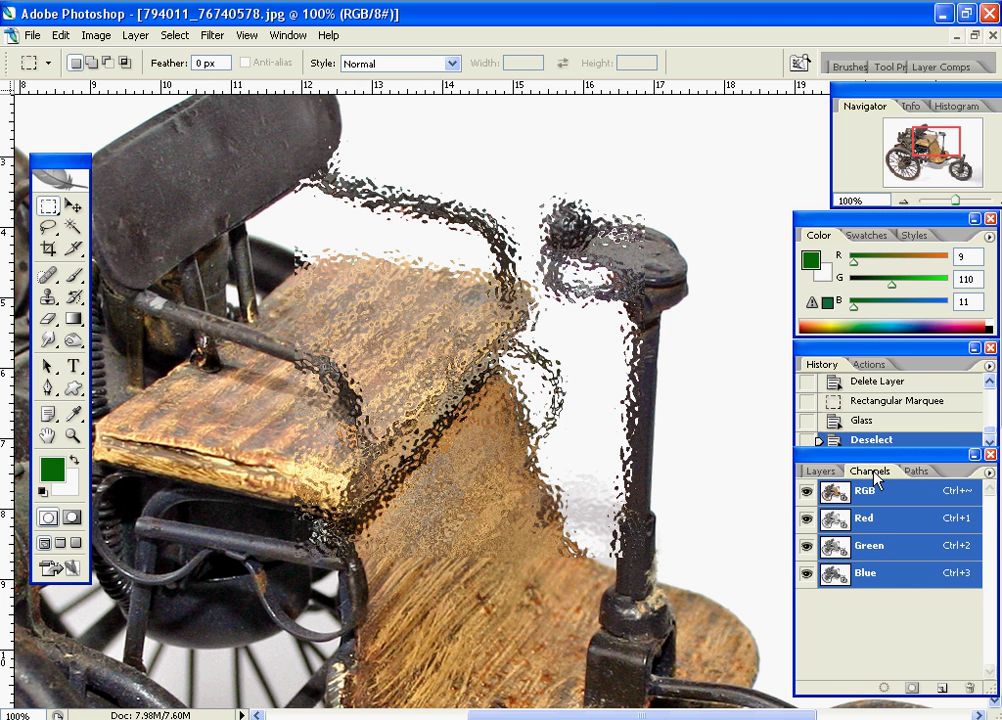
left_click(822, 471)
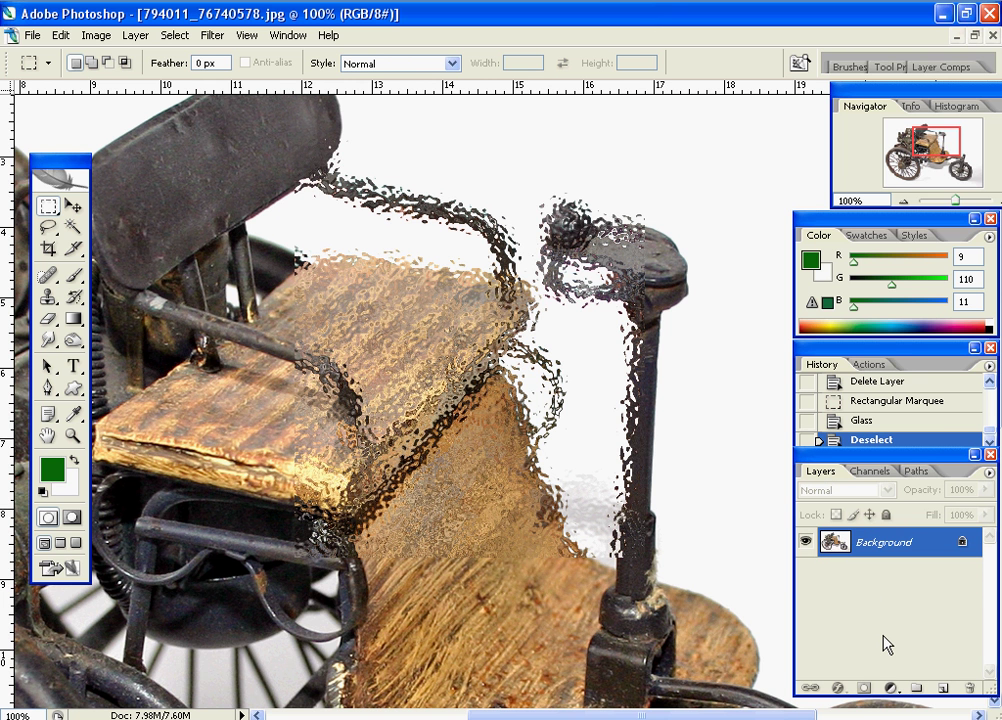
- Undo the deselection and the Glass filter, and clear the restored rectangular selection
key("ctrl+alt+z")
key("ctrl+alt+z")
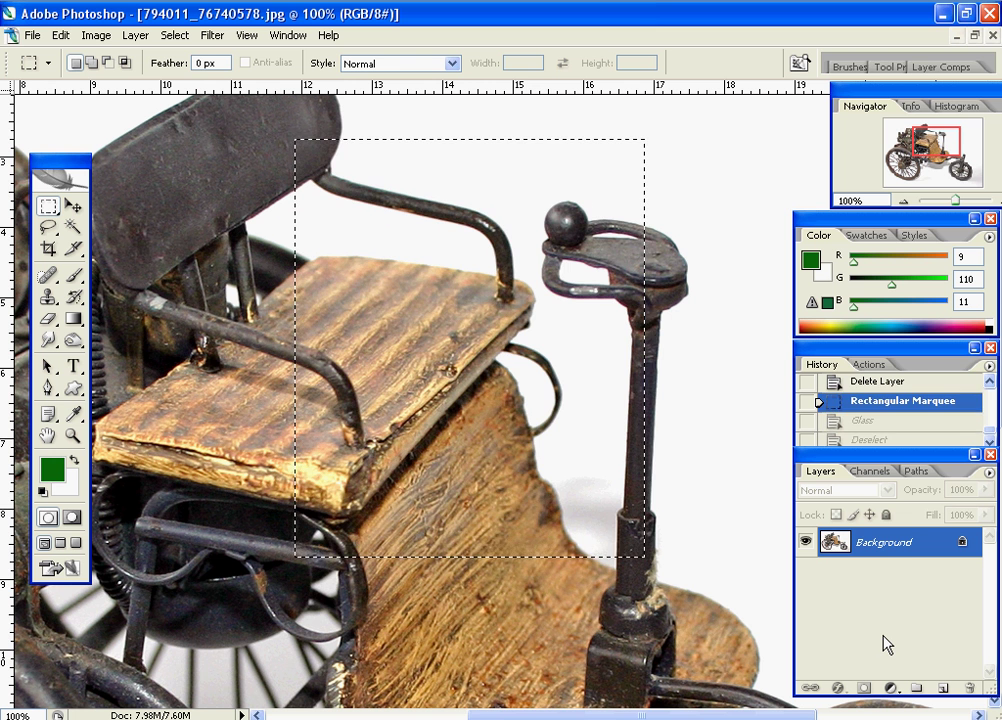
key("ctrl+d")
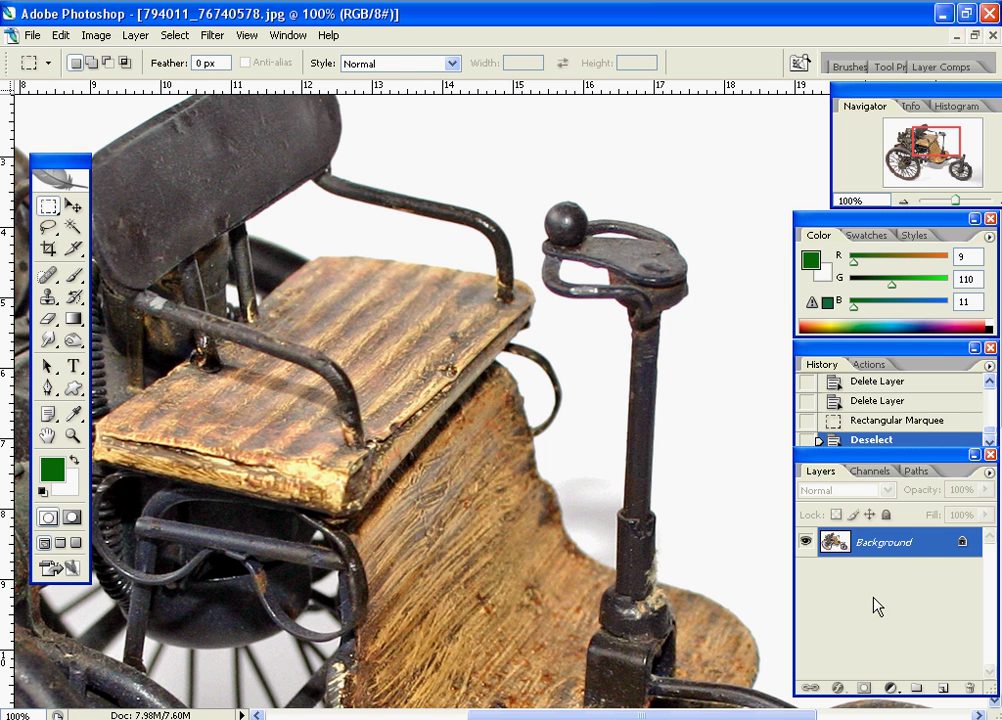
- Add the horizontal text "TEXT" on the white background above the seat's far armrest
left_click(74, 370)
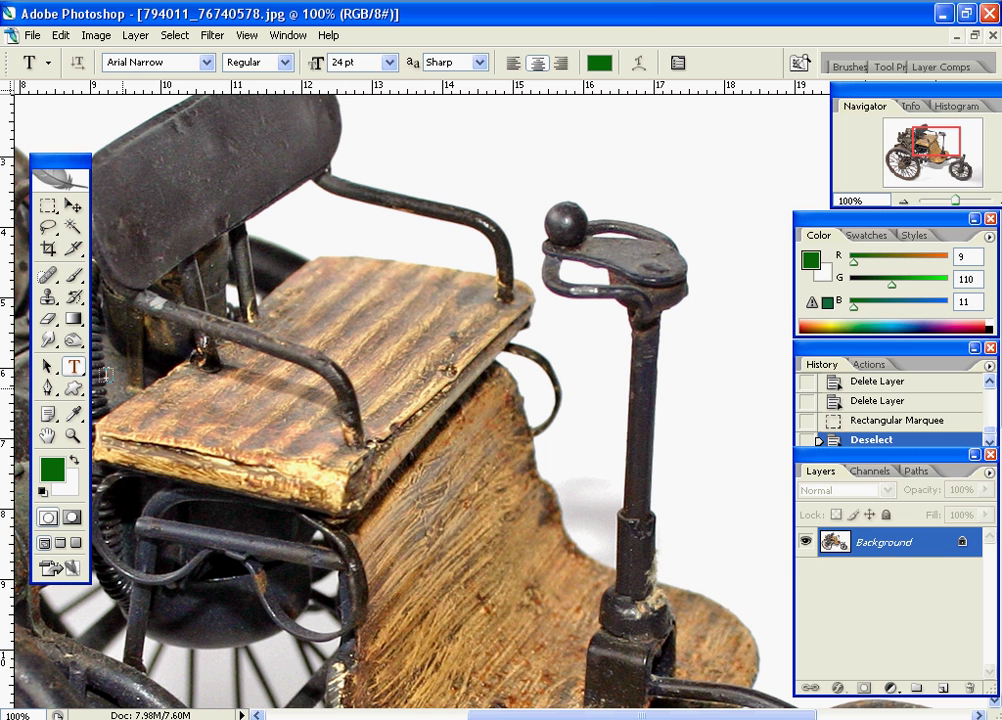
left_click(297, 308)
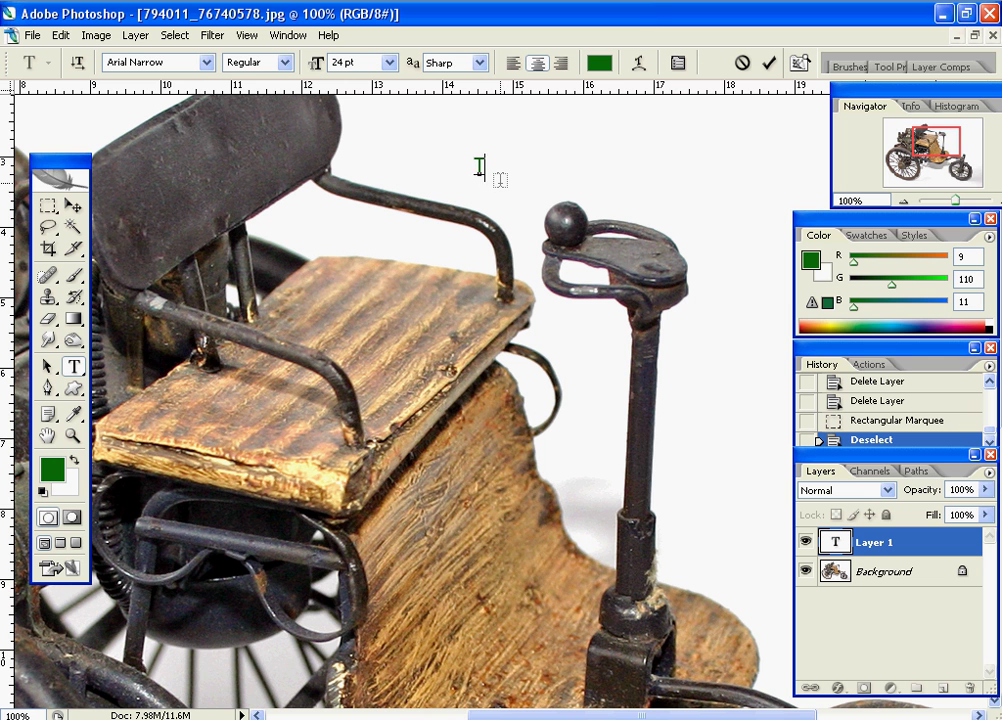
type("TEXT")
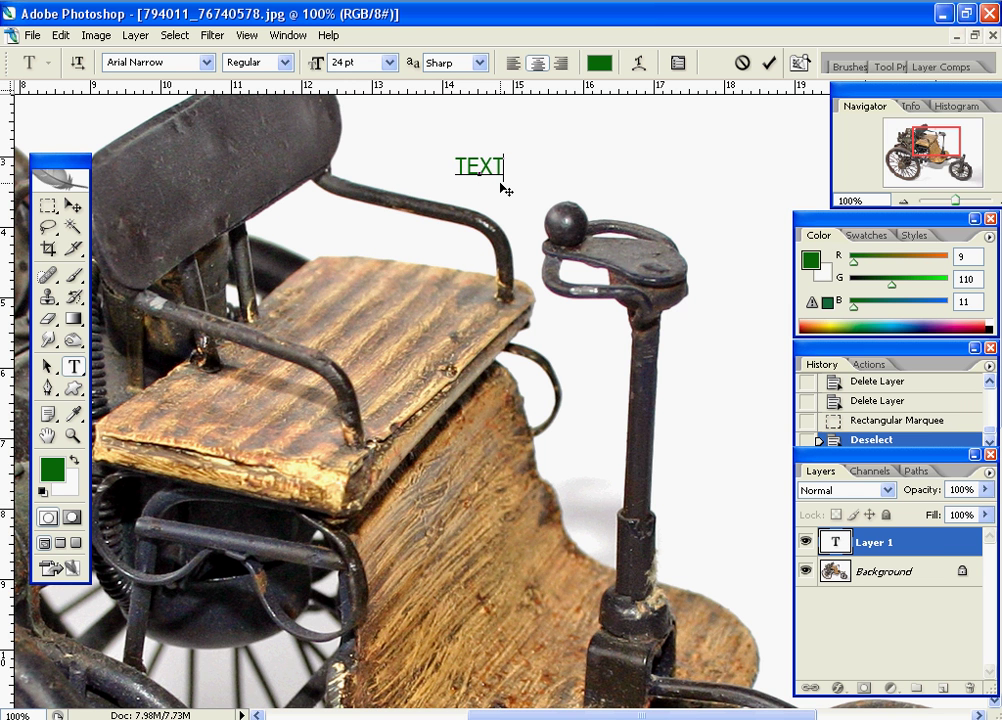